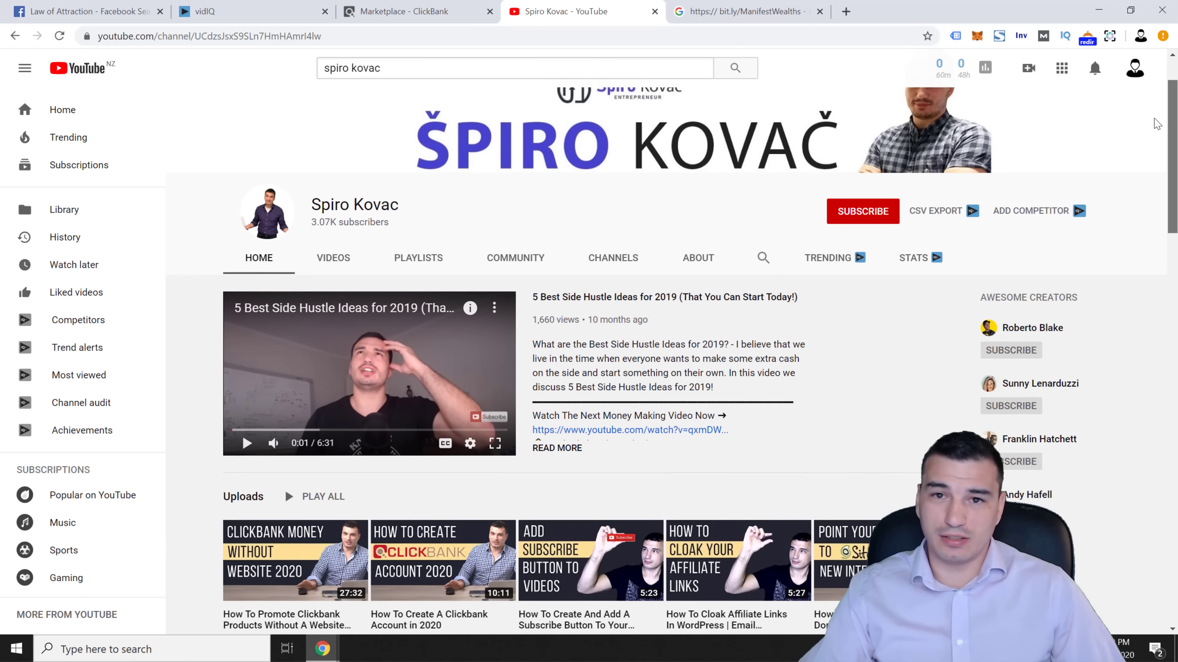
Look through the featured video, uploads and playlists on the open YouTube channel's home page.
scroll(1150, 136, "down", 1)
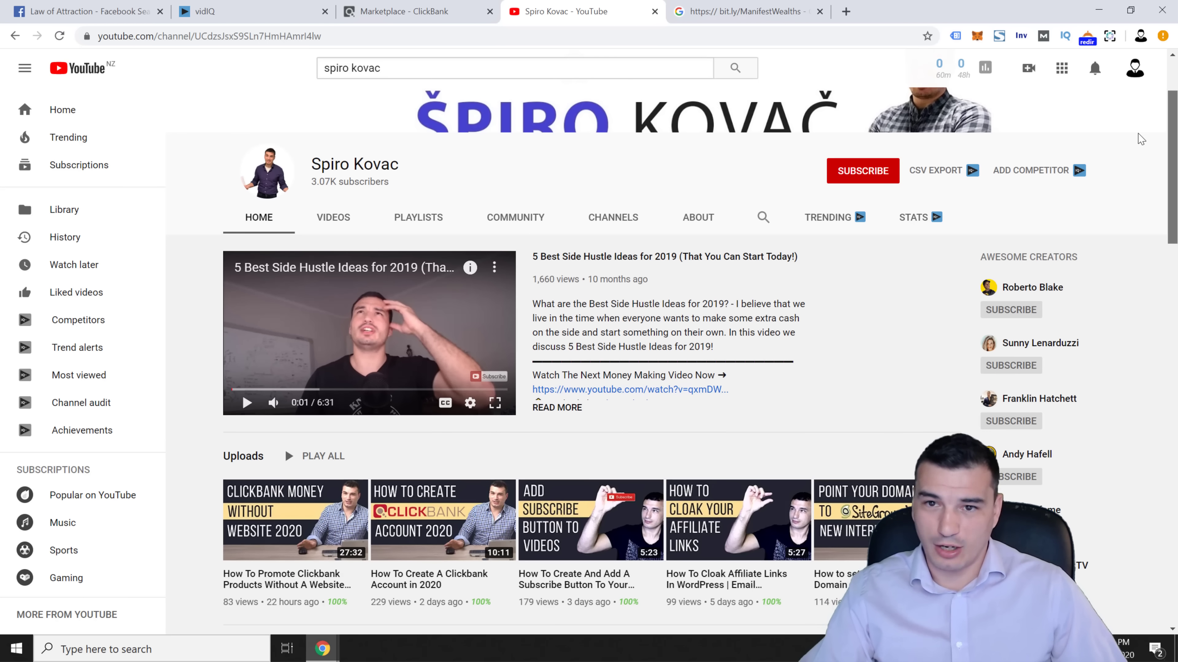
scroll(1134, 146, "down", 1)
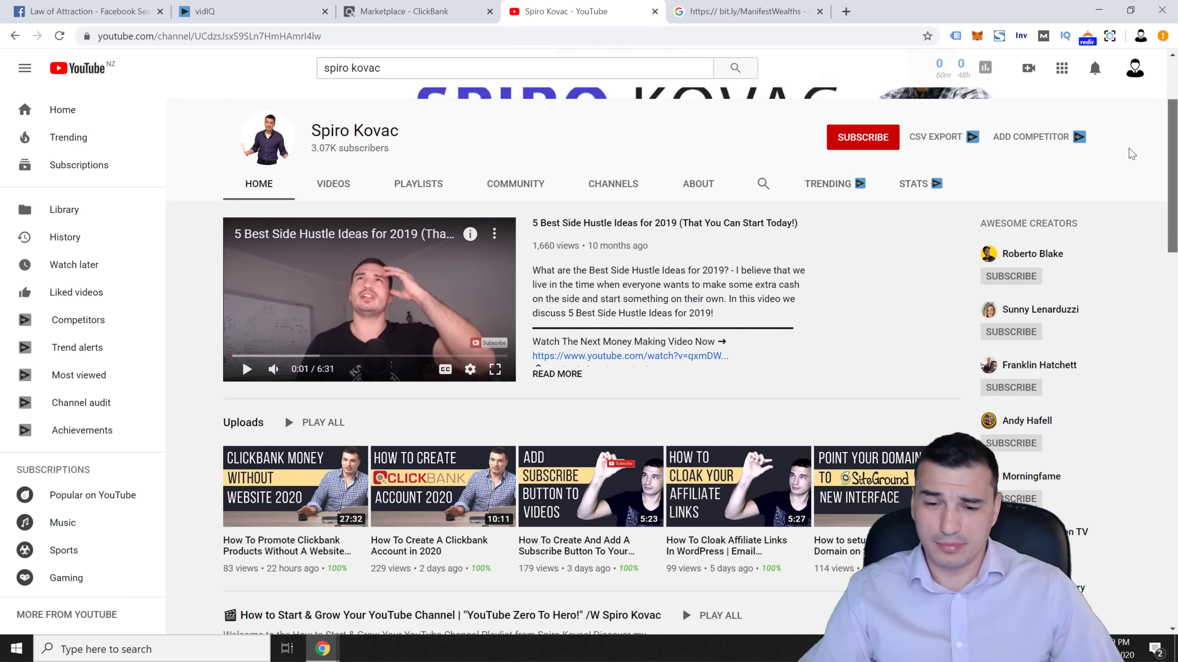
scroll(1131, 158, "down", 4)
scroll(1123, 187, "down", 1)
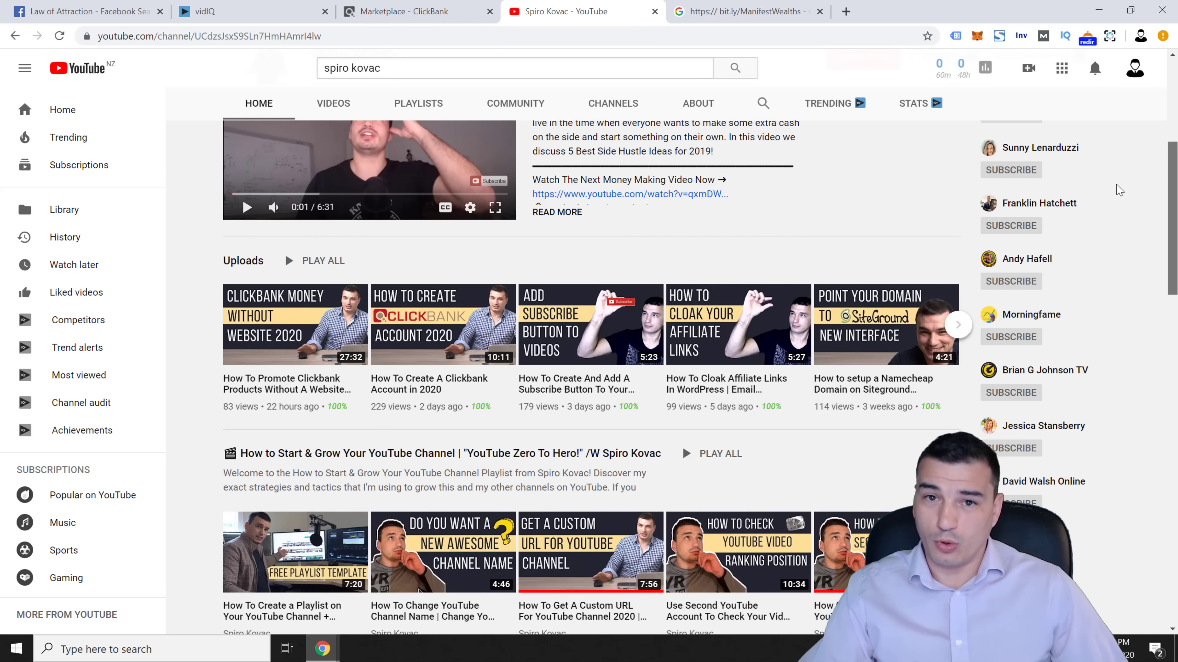
scroll(1115, 193, "down", 1)
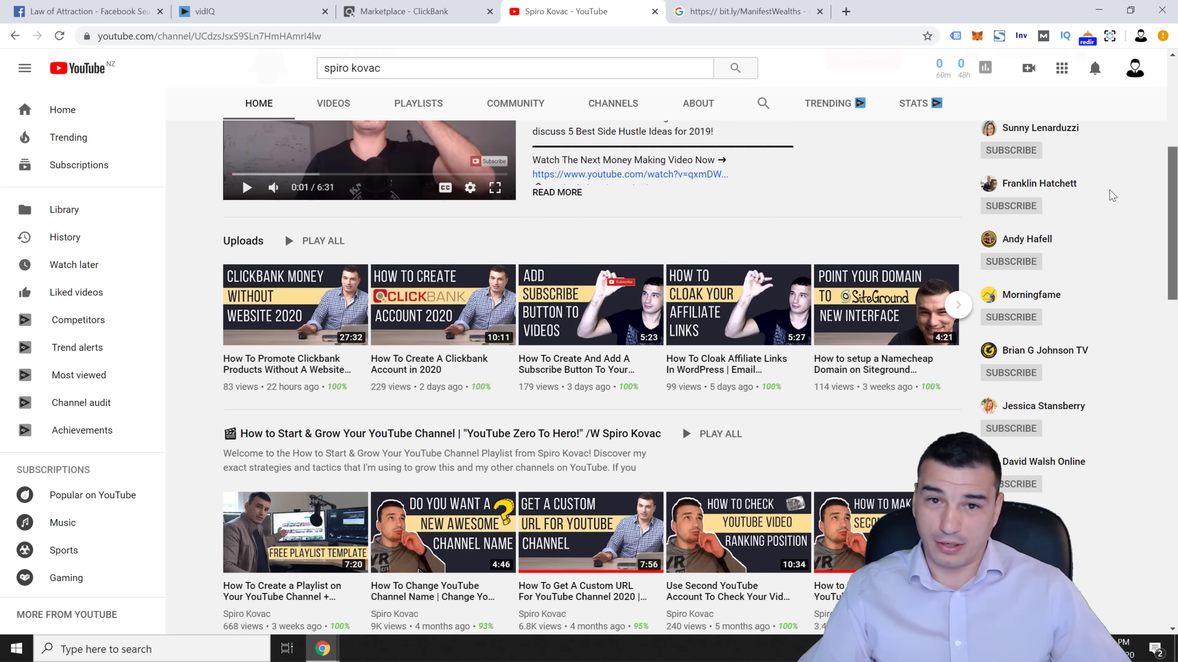
scroll(1111, 198, "down", 9)
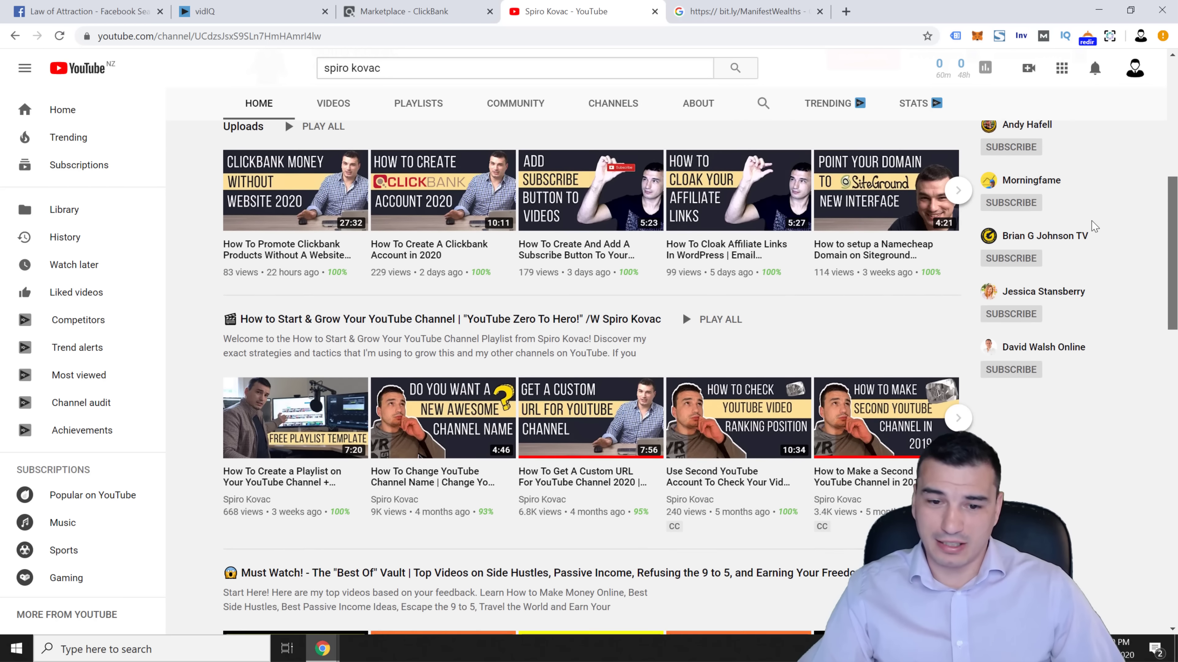
scroll(1104, 194, "up", 15)
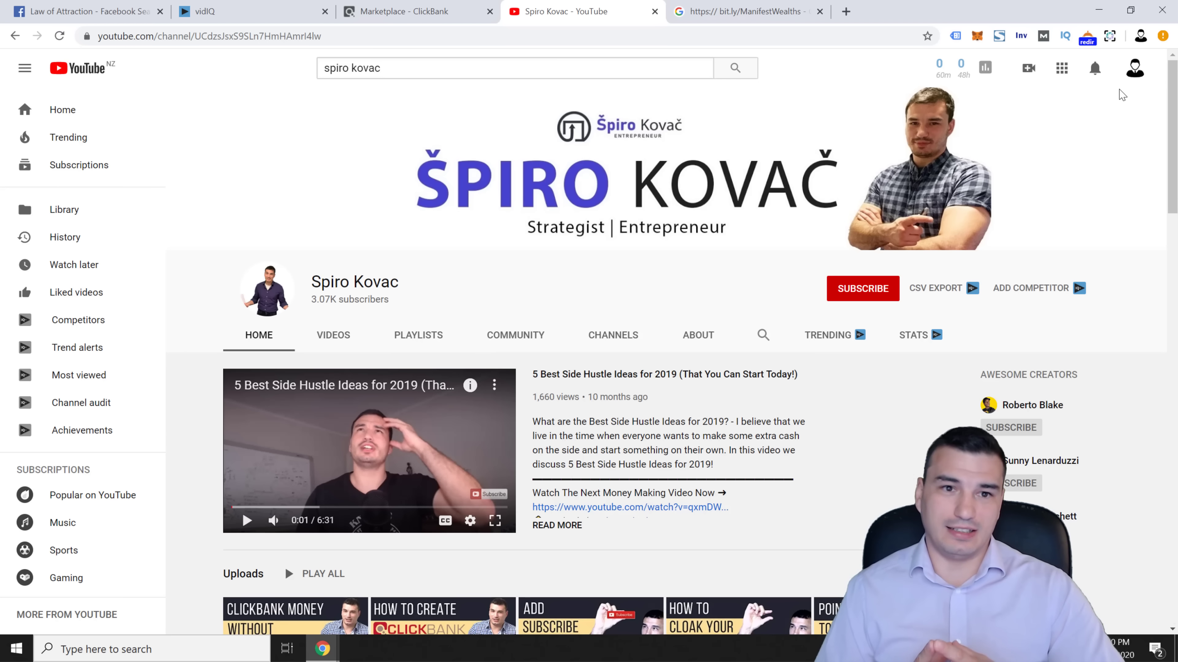
Switch to ClickBank, open its account creation page from the home page and review the sign-up form.
left_click(393, 19)
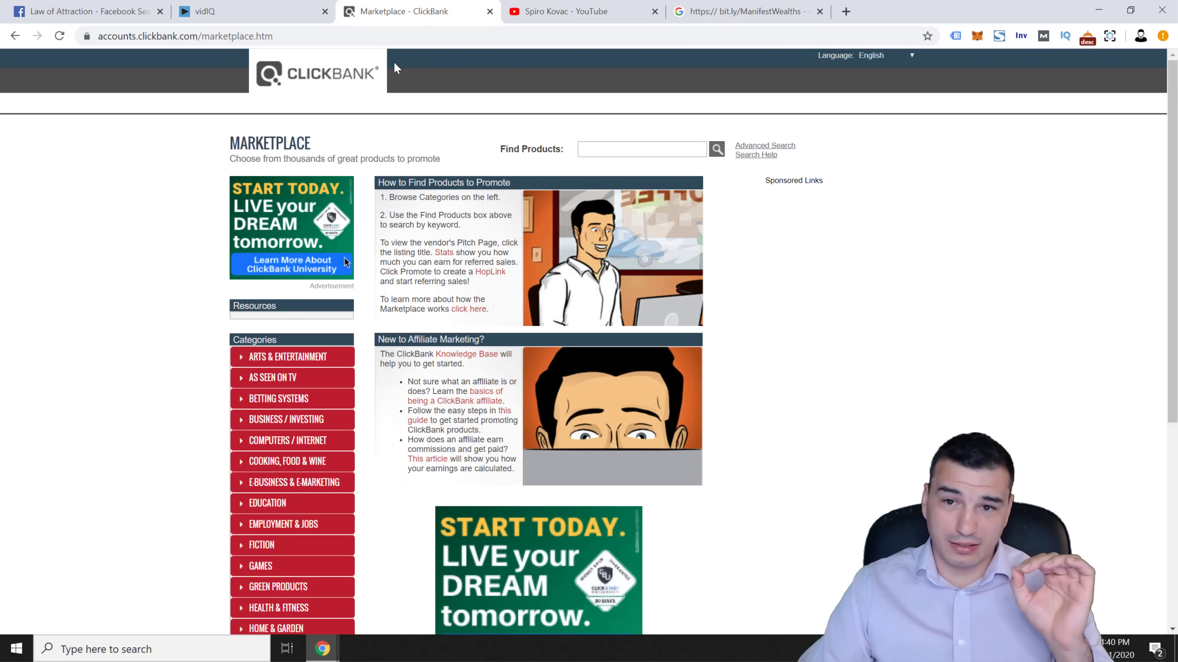
left_click(369, 89)
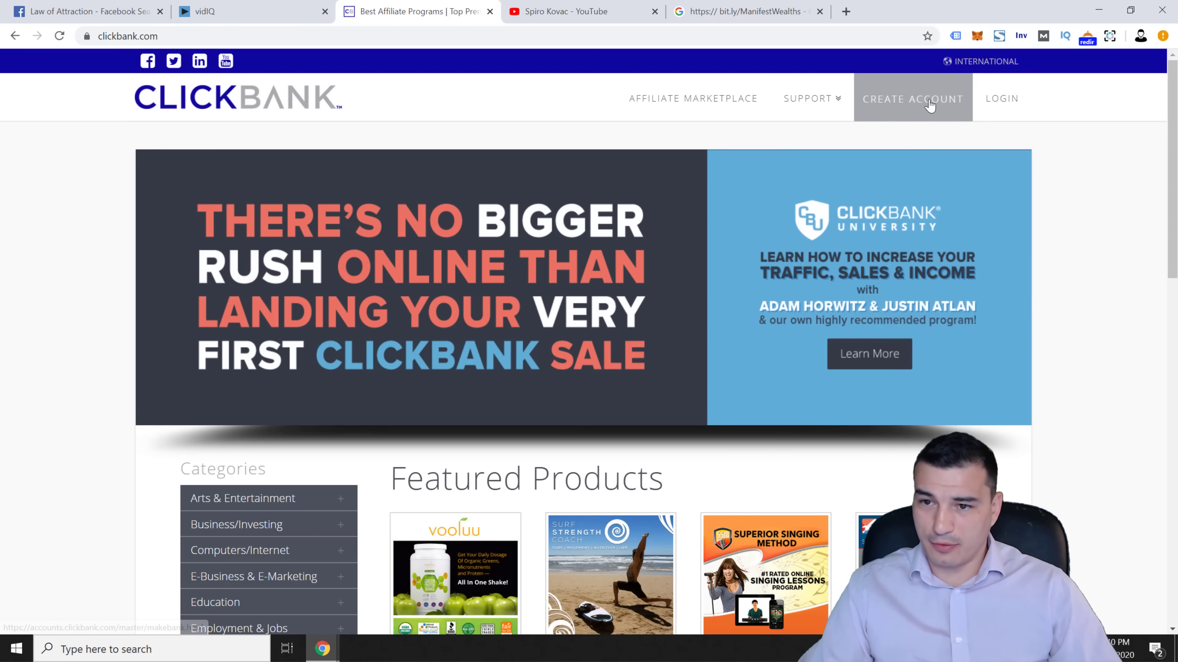
left_click(904, 107)
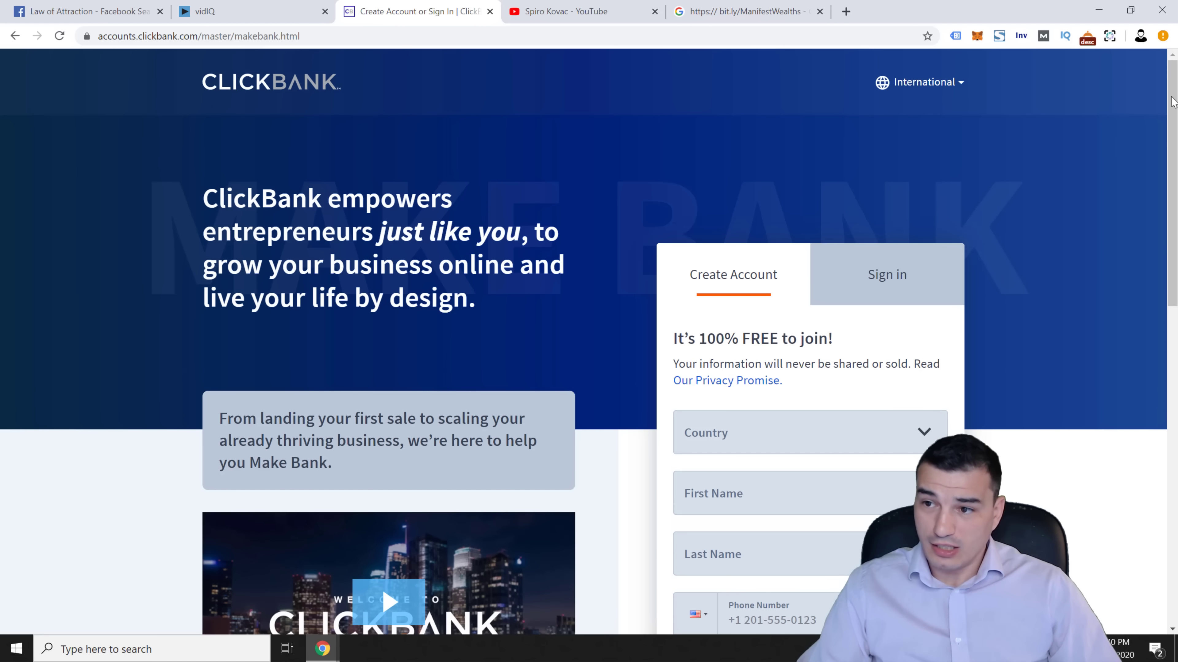
scroll(1140, 185, "down", 3)
scroll(1141, 195, "down", 4)
scroll(1113, 209, "up", 8)
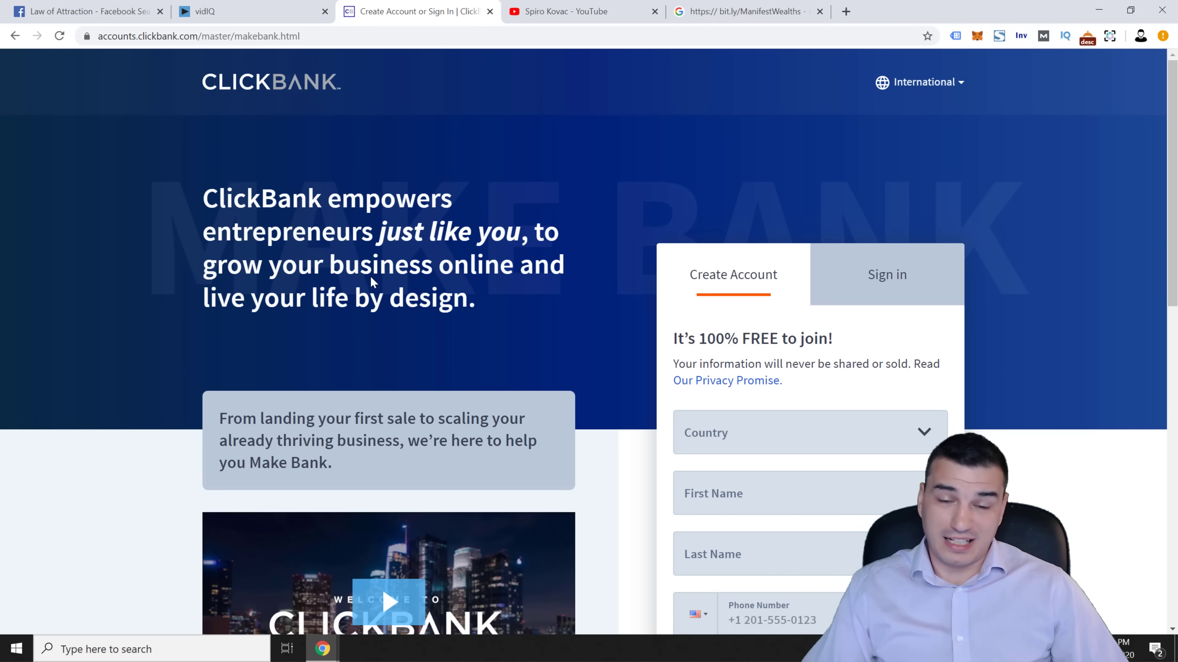
Return to the ClickBank home page and open the advanced search of the affiliate marketplace.
left_click(15, 37)
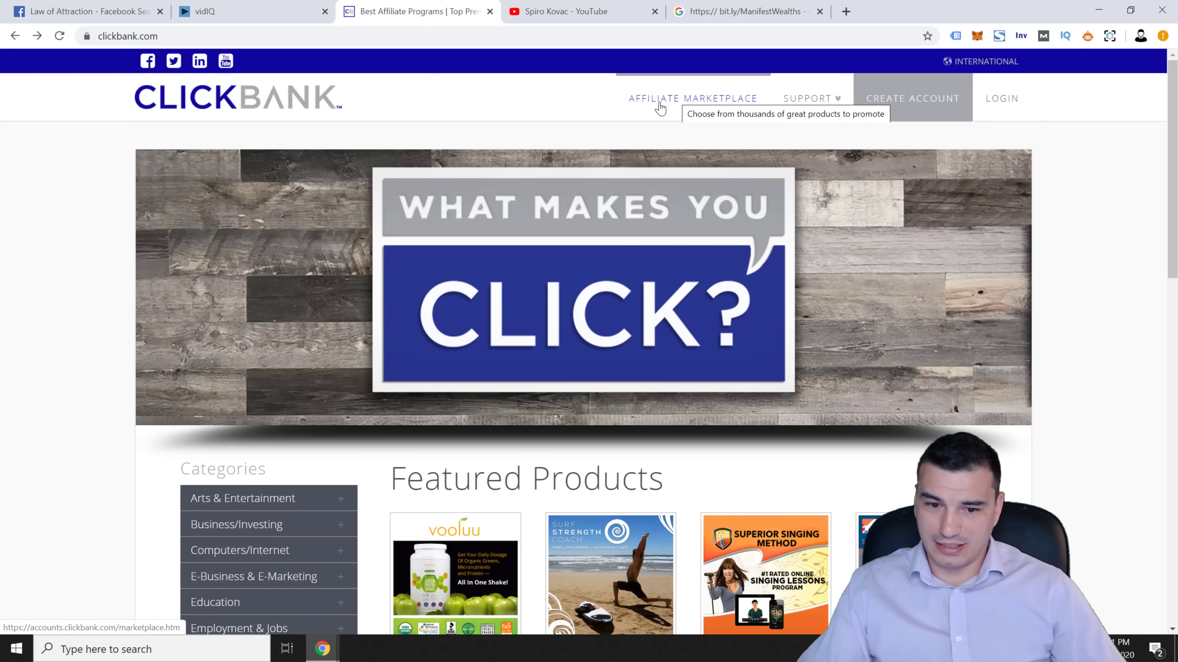
left_click(658, 101)
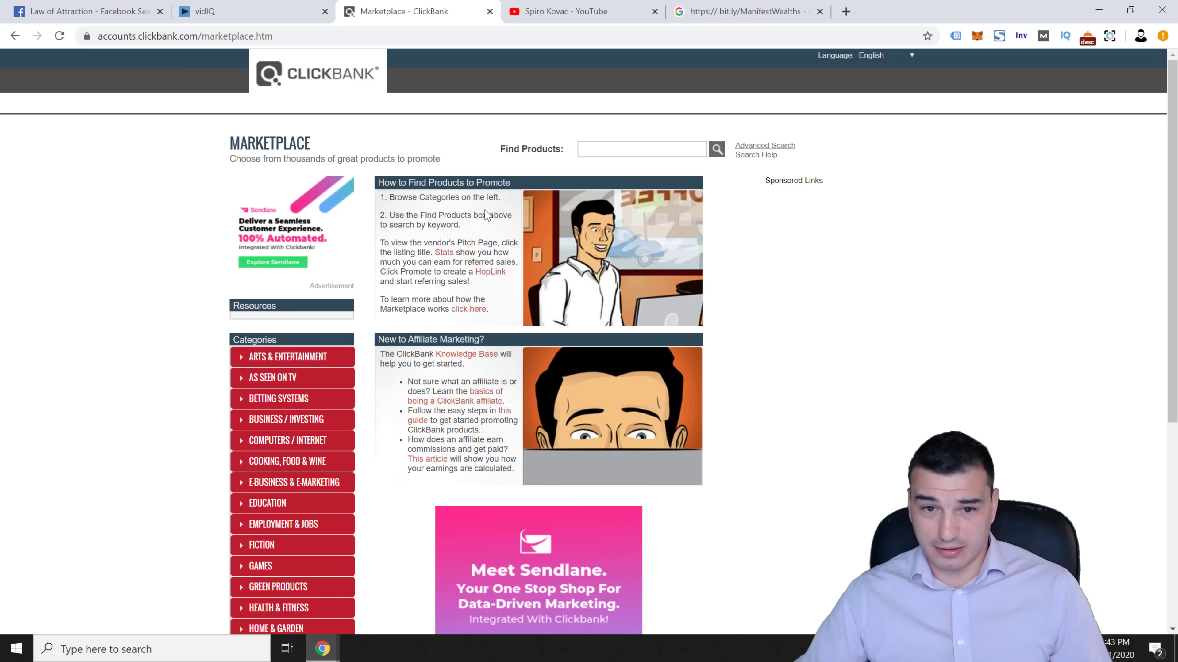
left_click(605, 149)
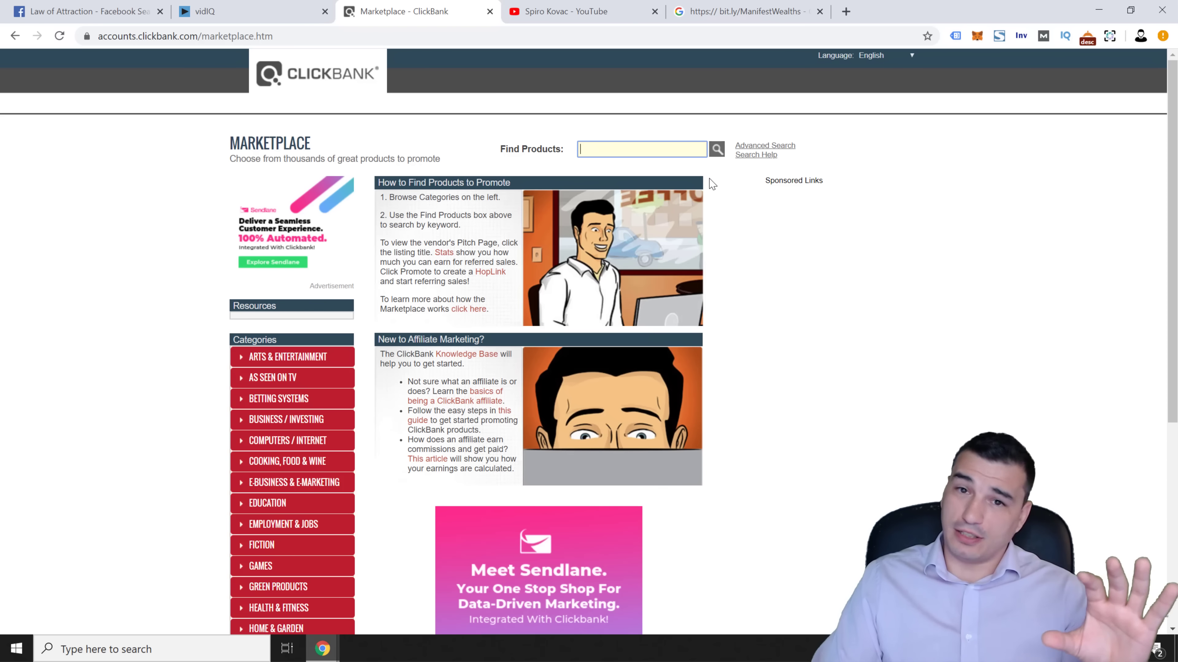
left_click(753, 148)
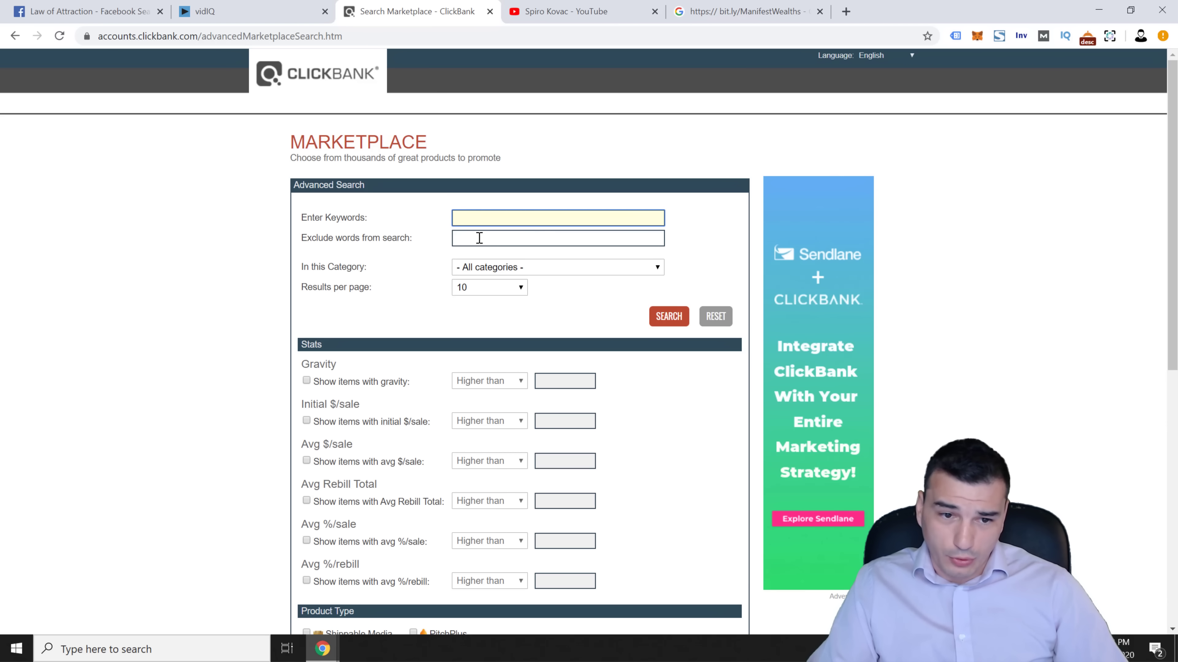
Set the results per page to 50 and restrict the search to items with gravity higher than 45.
left_click(485, 289)
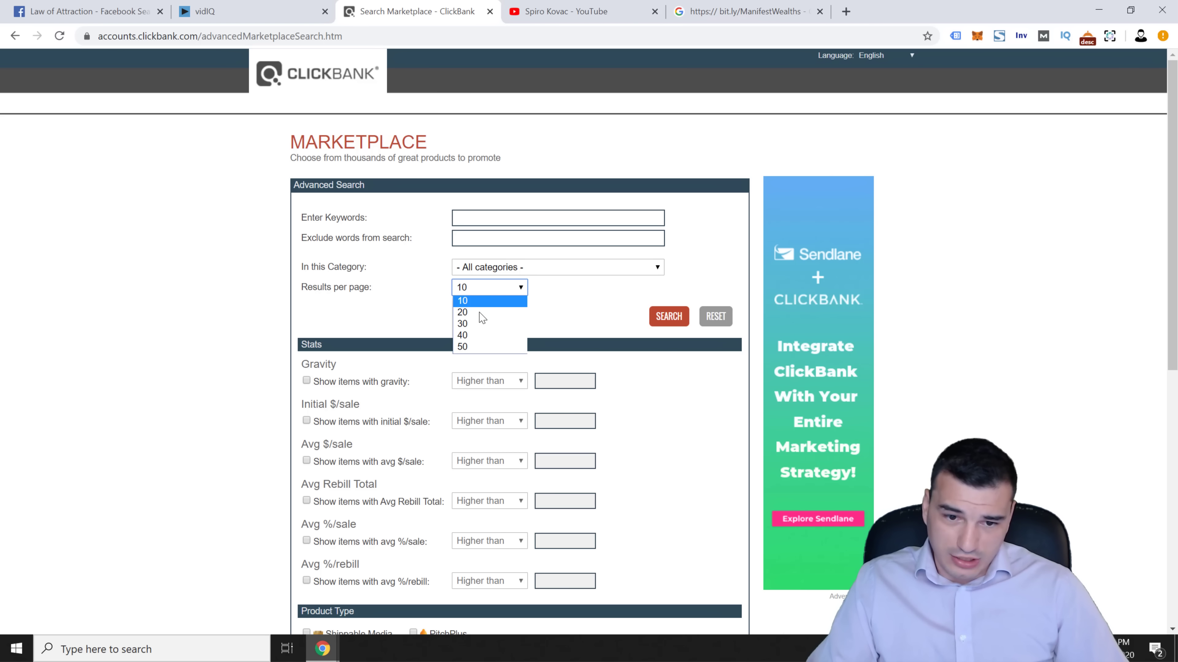
left_click(472, 347)
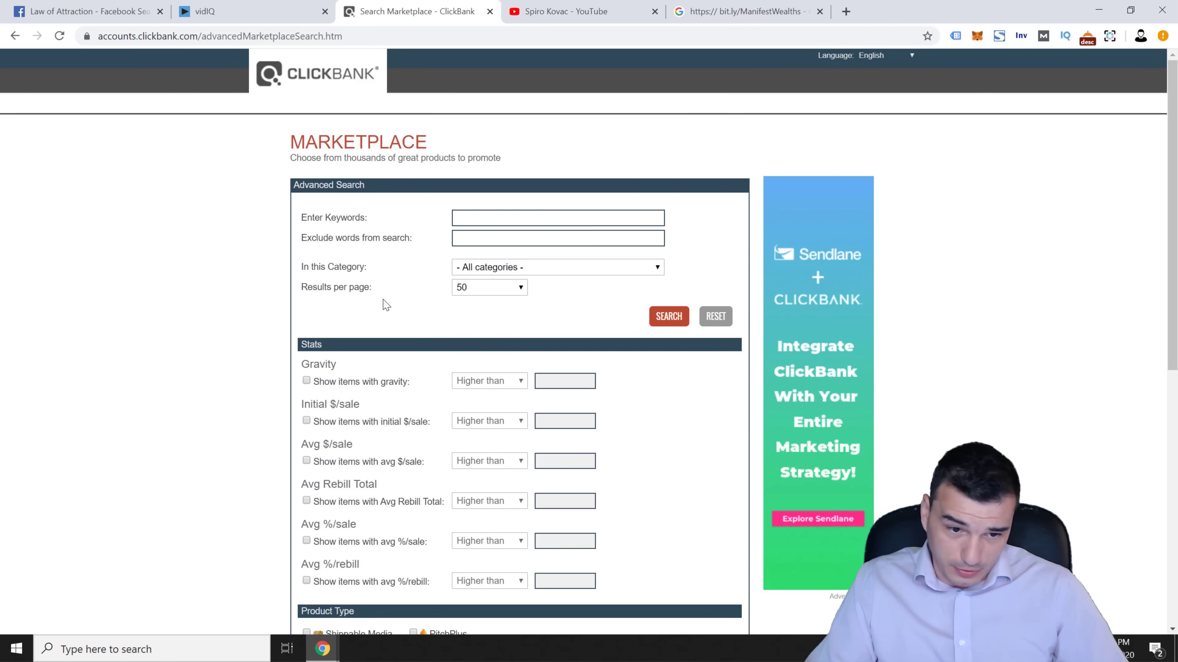
left_click(306, 380)
scroll(365, 317, "down", 1)
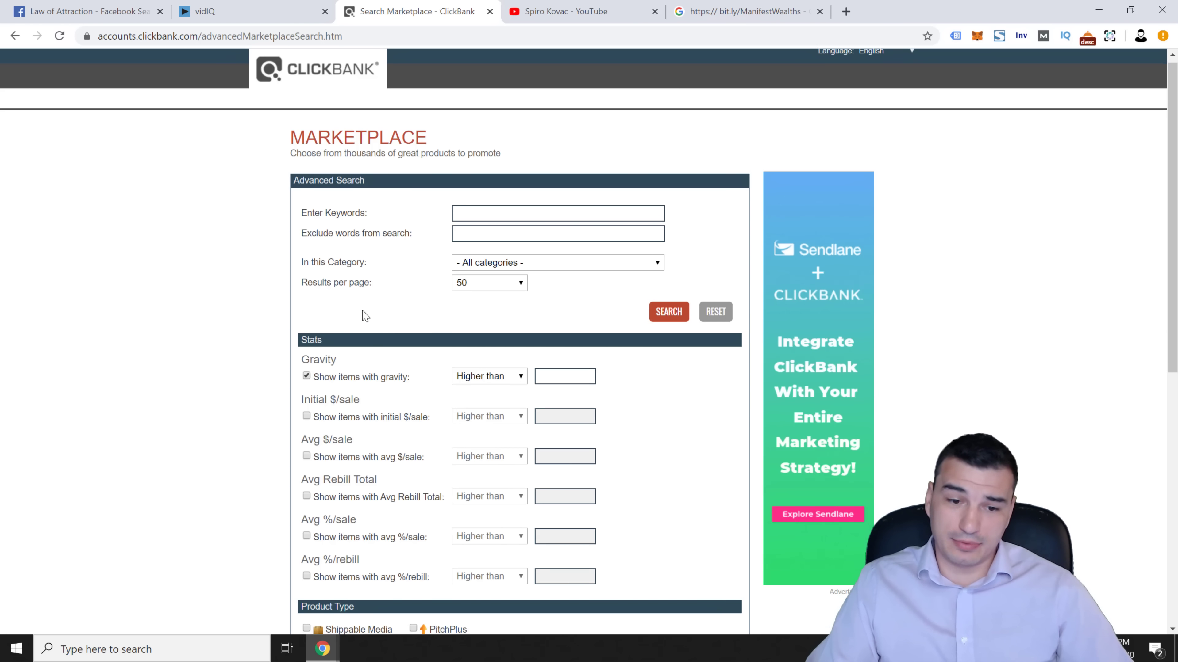
scroll(365, 317, "down", 3)
left_click(575, 246)
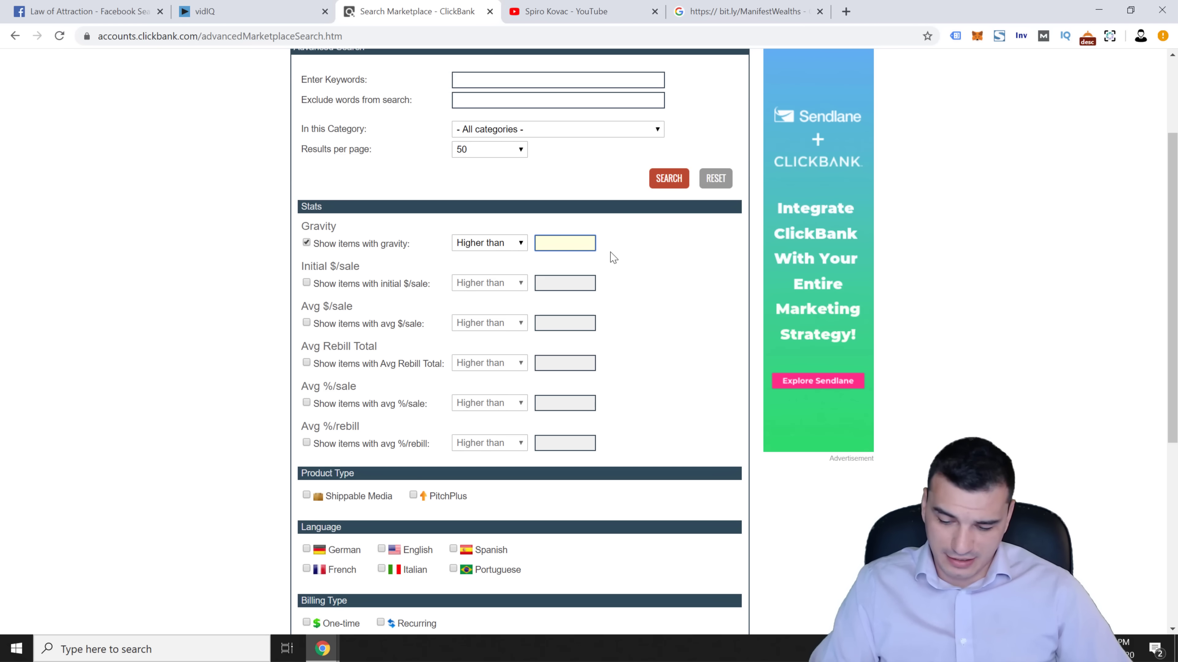
type("45")
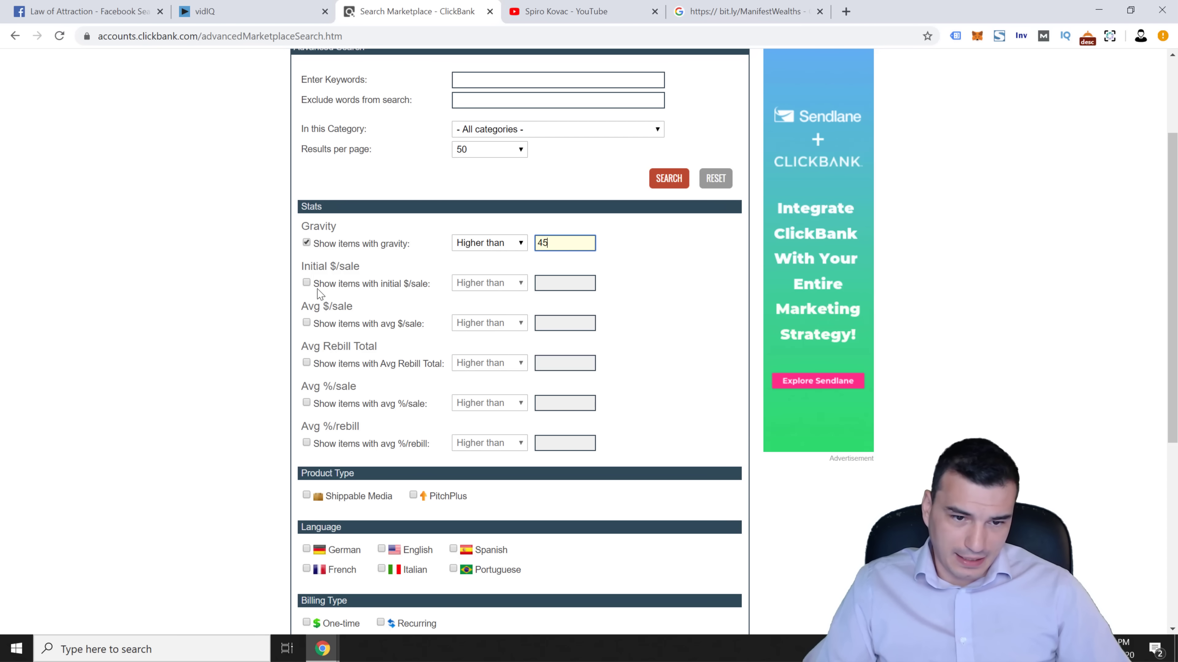
Restrict the initial $/sale to lower than 45 and run the marketplace search.
left_click(306, 283)
left_click(487, 282)
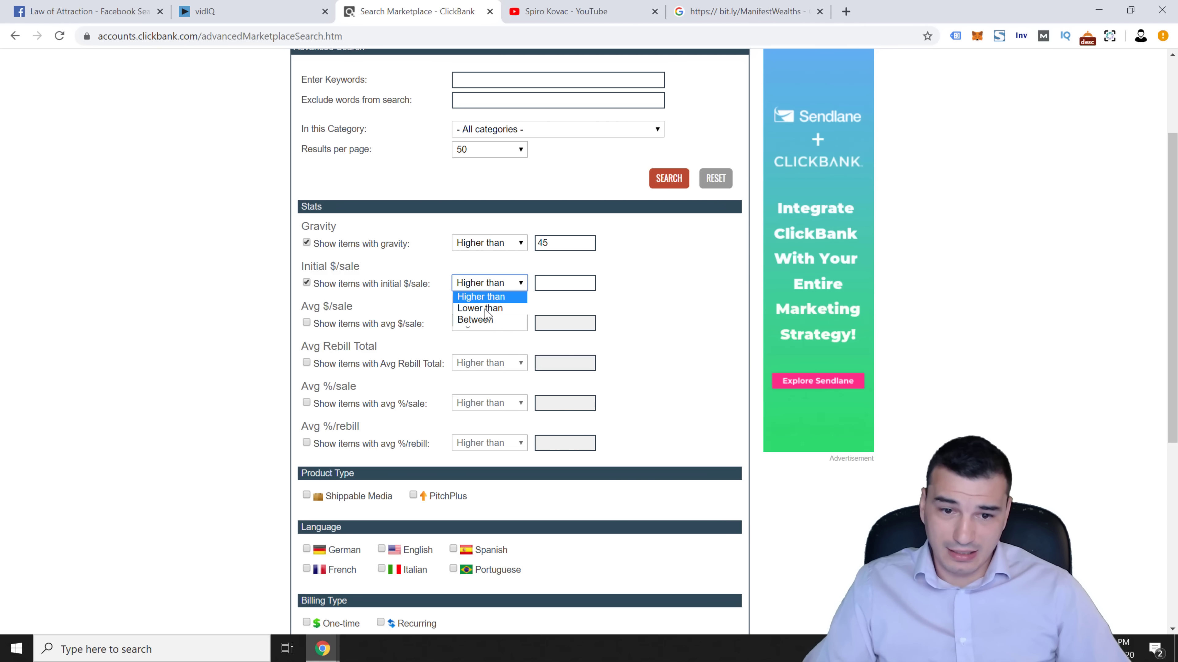
left_click(480, 308)
left_click(566, 284)
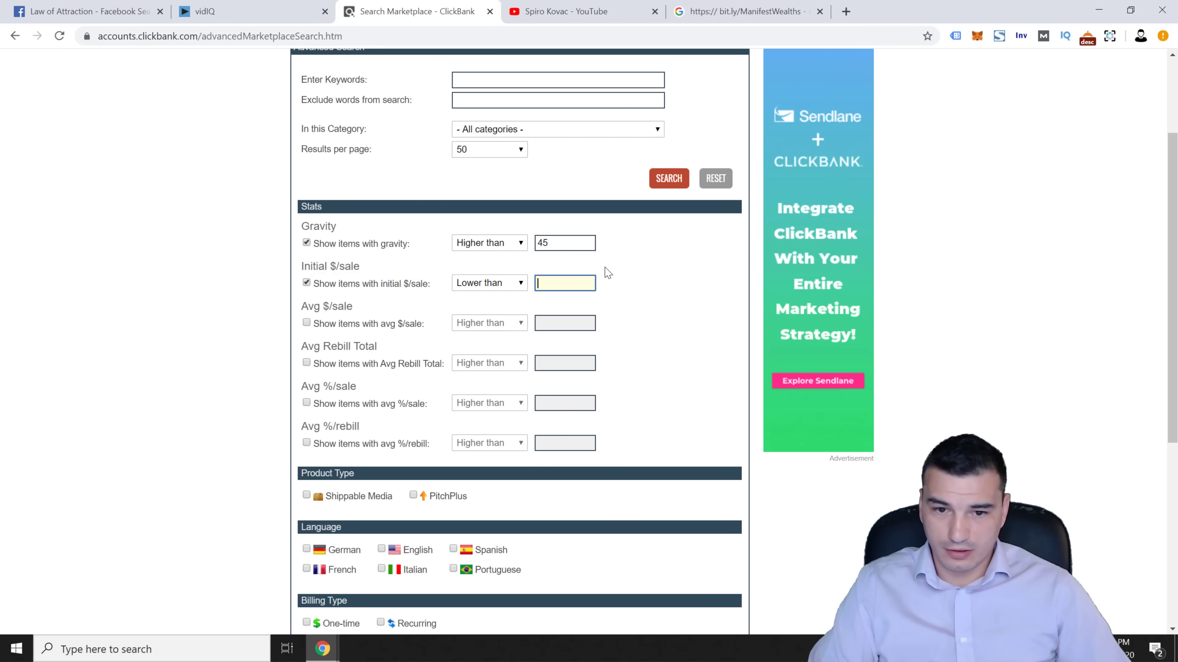
type("45")
scroll(592, 316, "down", 2)
scroll(540, 271, "up", 1)
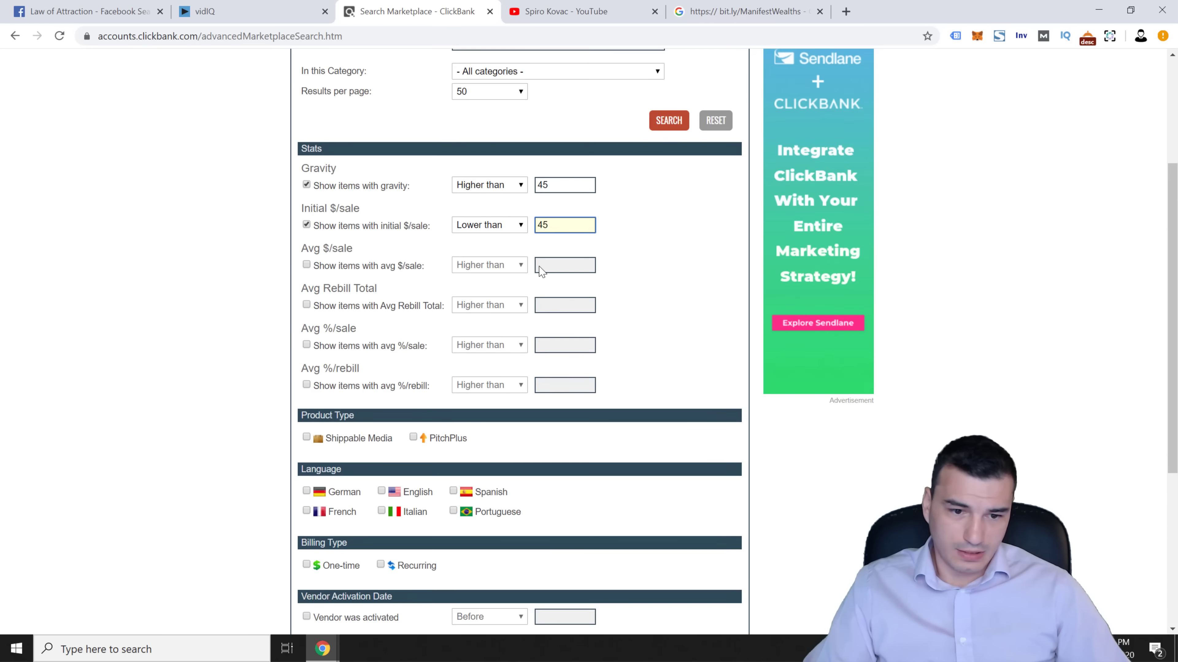
scroll(540, 274, "down", 1)
middle_click(273, 310)
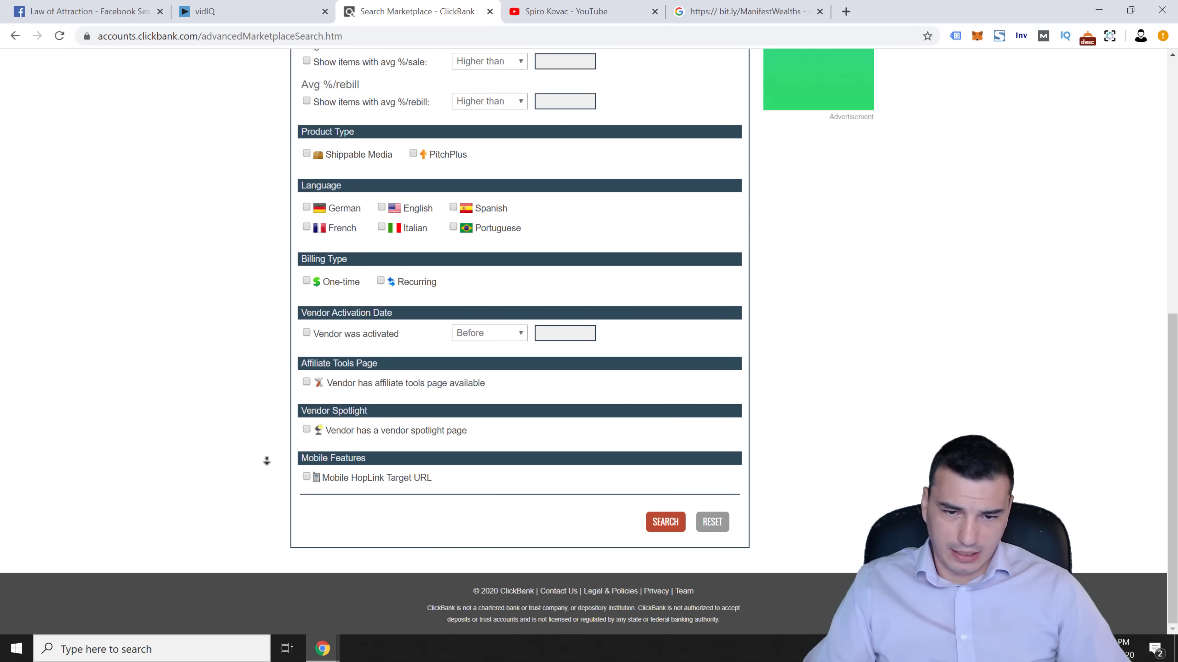
middle_click(267, 461)
left_click(666, 526)
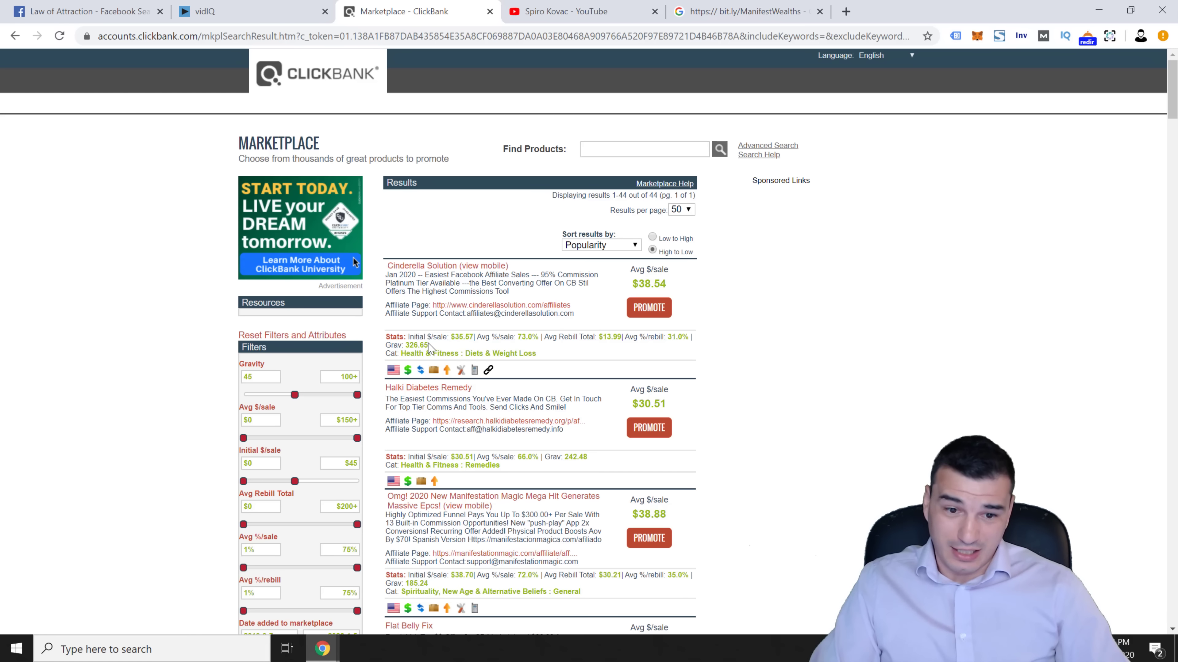
Examine the Cinderella Solution listing, highlighting its gravity figure and the Facebook affiliate sales claim in its description.
left_click_drag(429, 345, 394, 347)
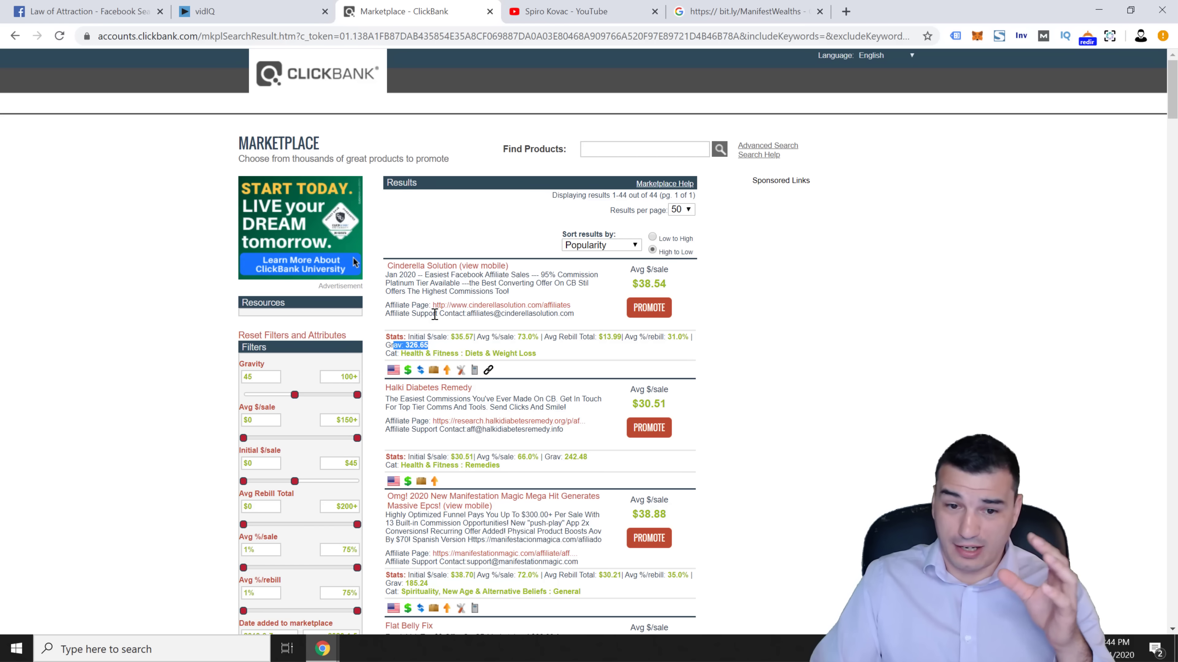
left_click_drag(430, 275, 533, 279)
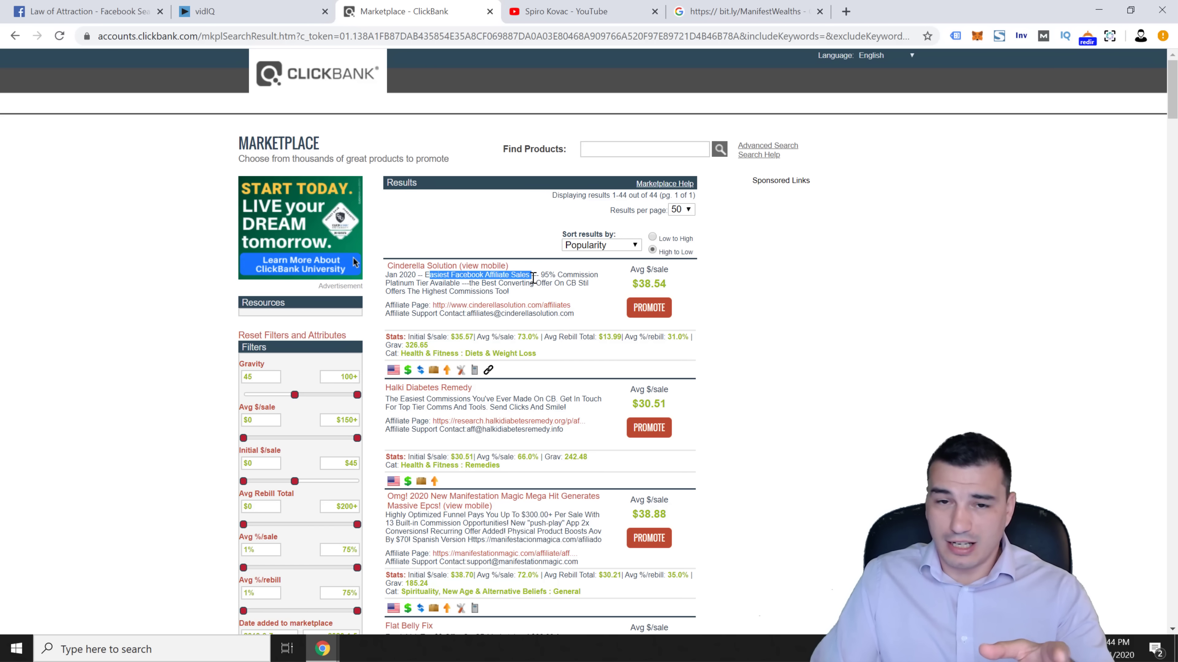
left_click(516, 278)
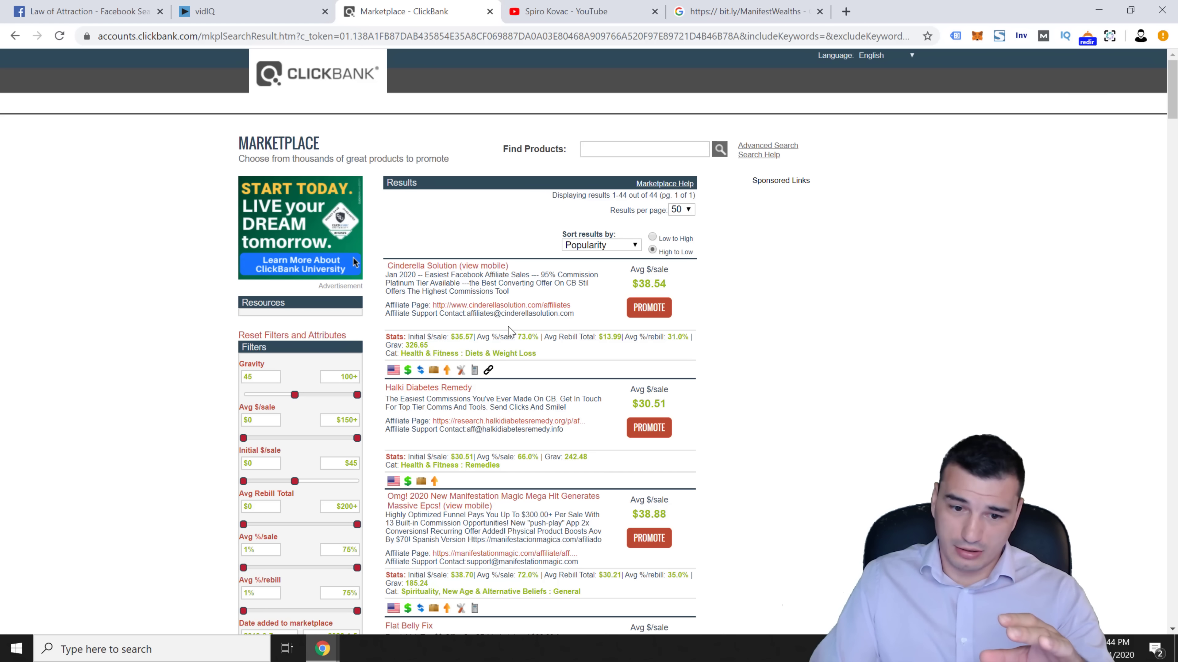
Browse the search results for products to promote and highlight the gravity figure of the Overnight Millionaire System listing.
scroll(514, 374, "down", 1)
scroll(459, 415, "down", 1)
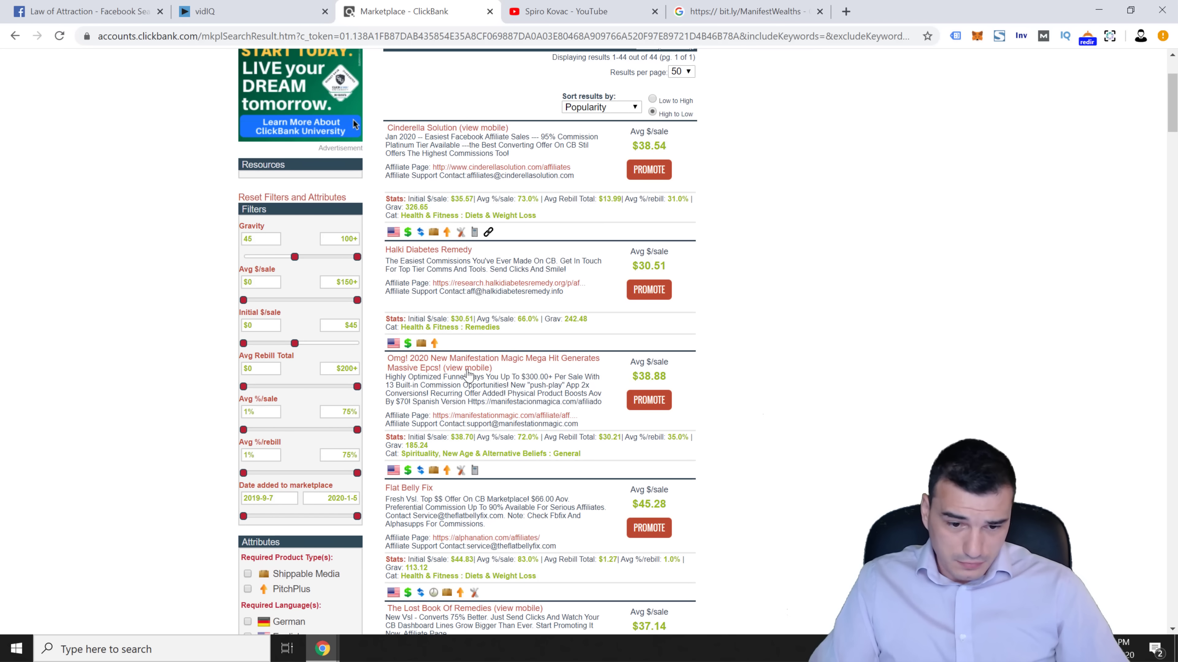
scroll(469, 373, "down", 1)
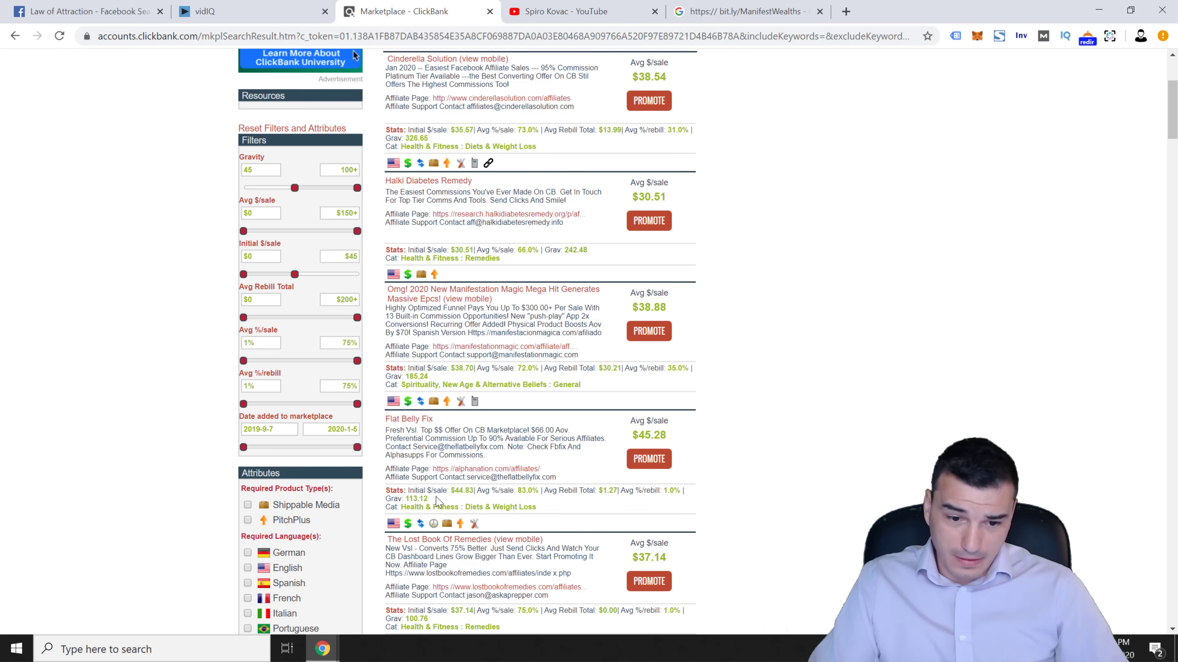
scroll(443, 157, "up", 2)
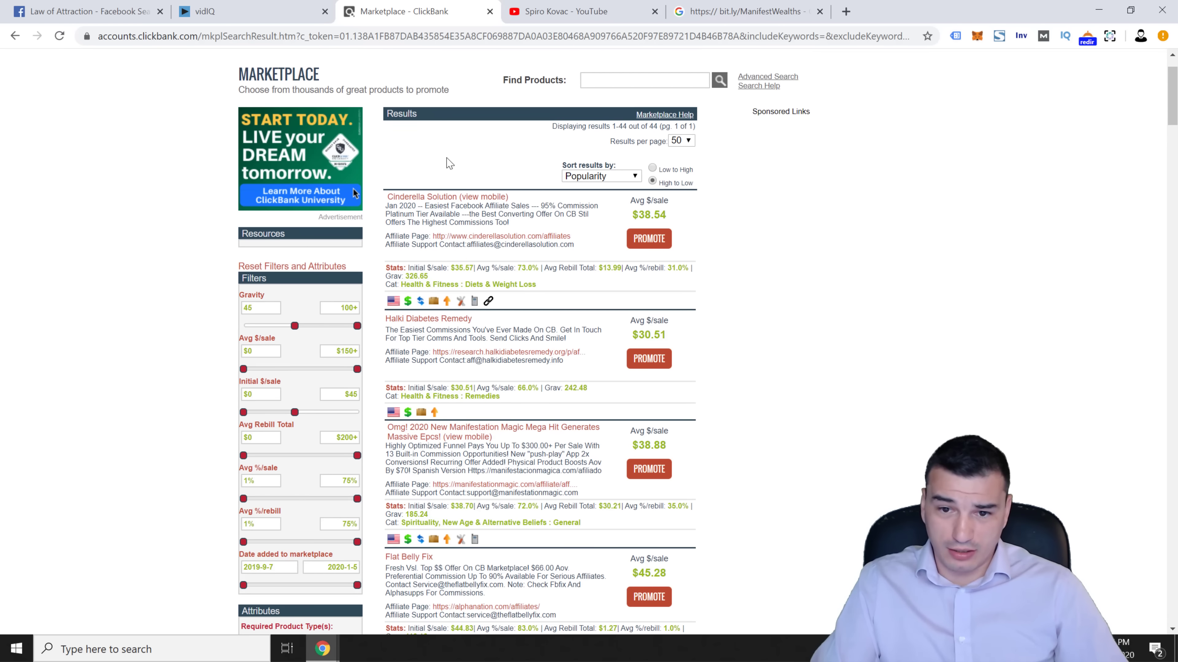
scroll(448, 163, "down", 4)
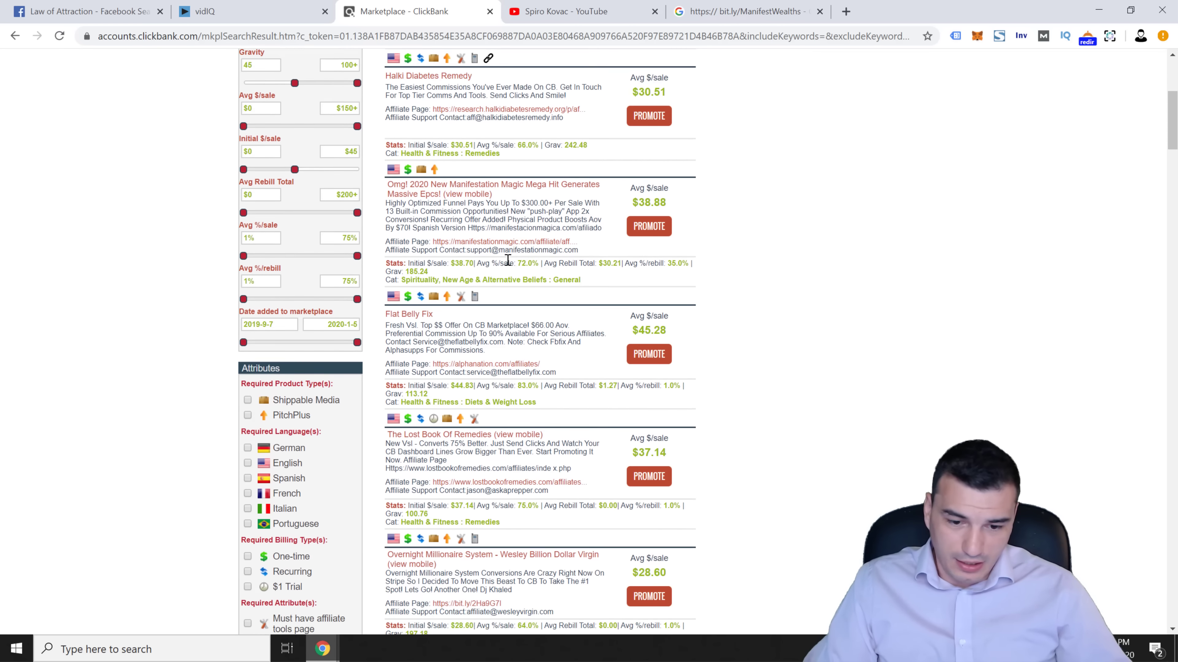
scroll(508, 260, "down", 1)
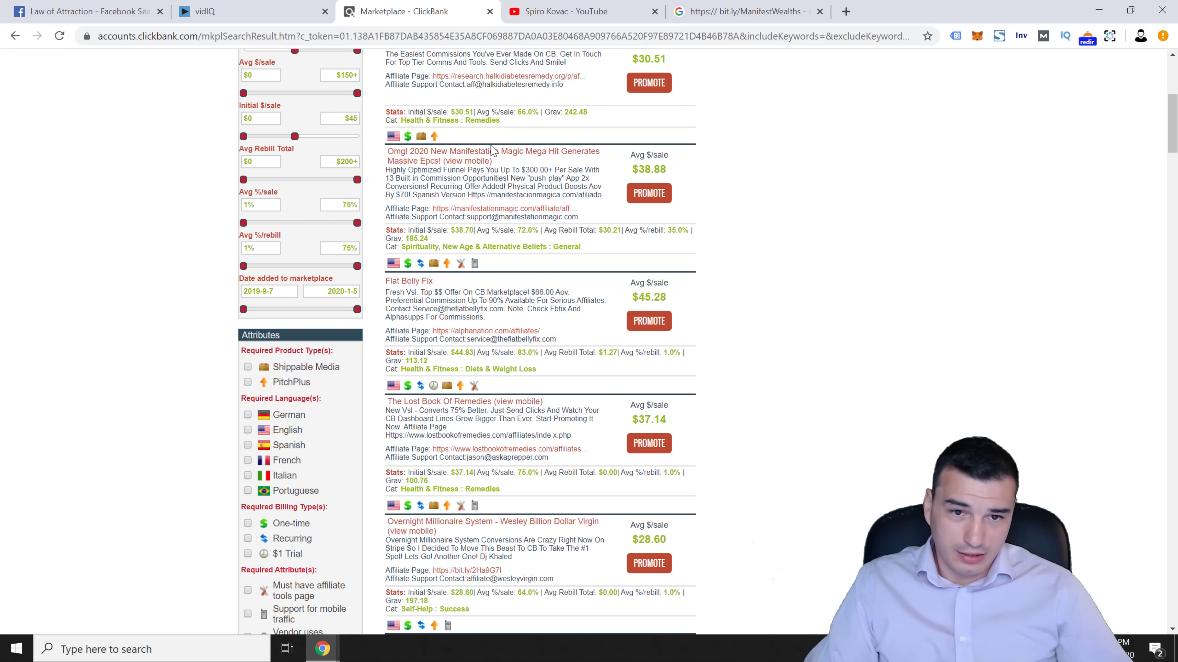
scroll(469, 265, "down", 2)
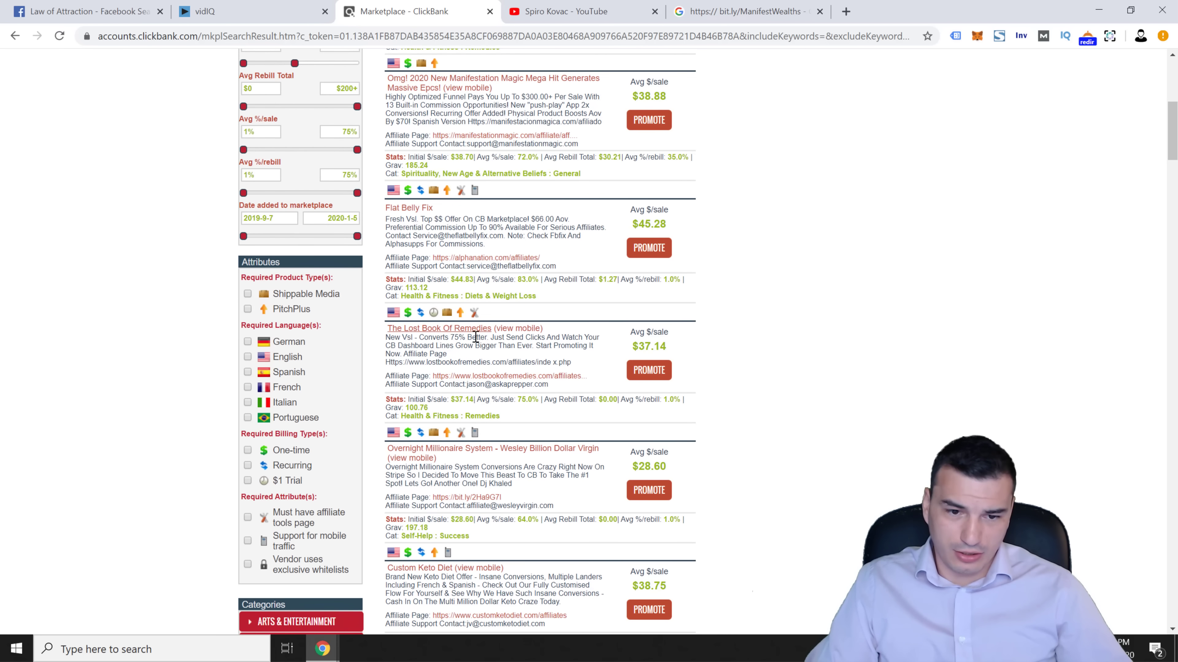
scroll(475, 337, "down", 2)
scroll(492, 286, "down", 3)
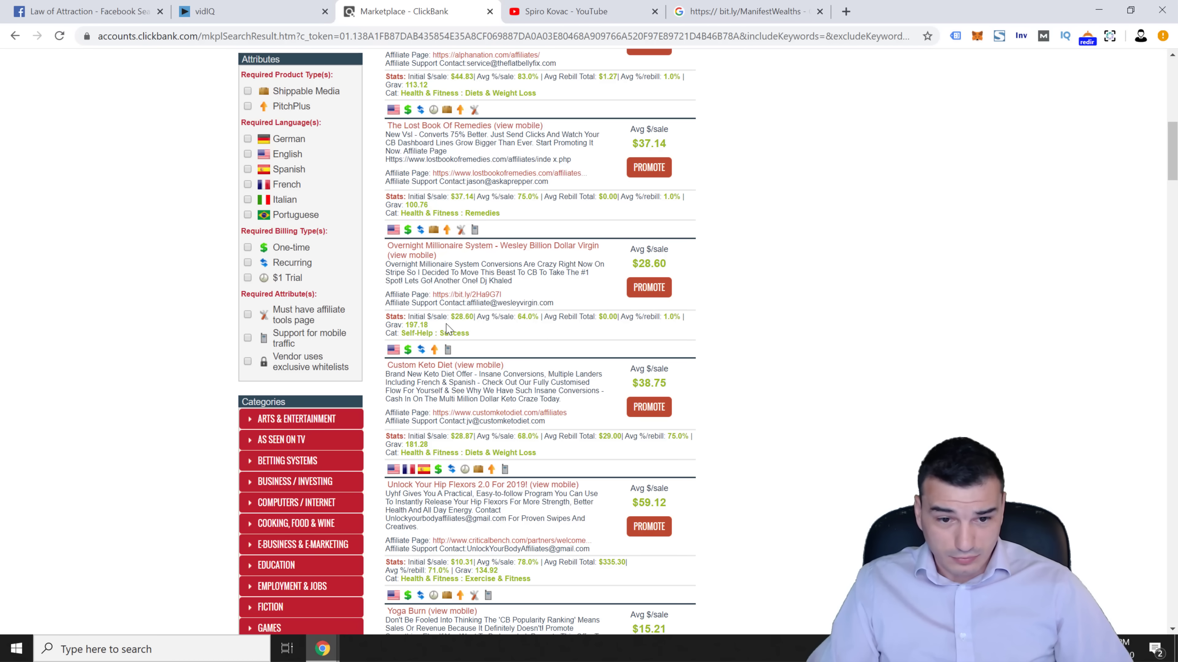
left_click_drag(429, 325, 385, 326)
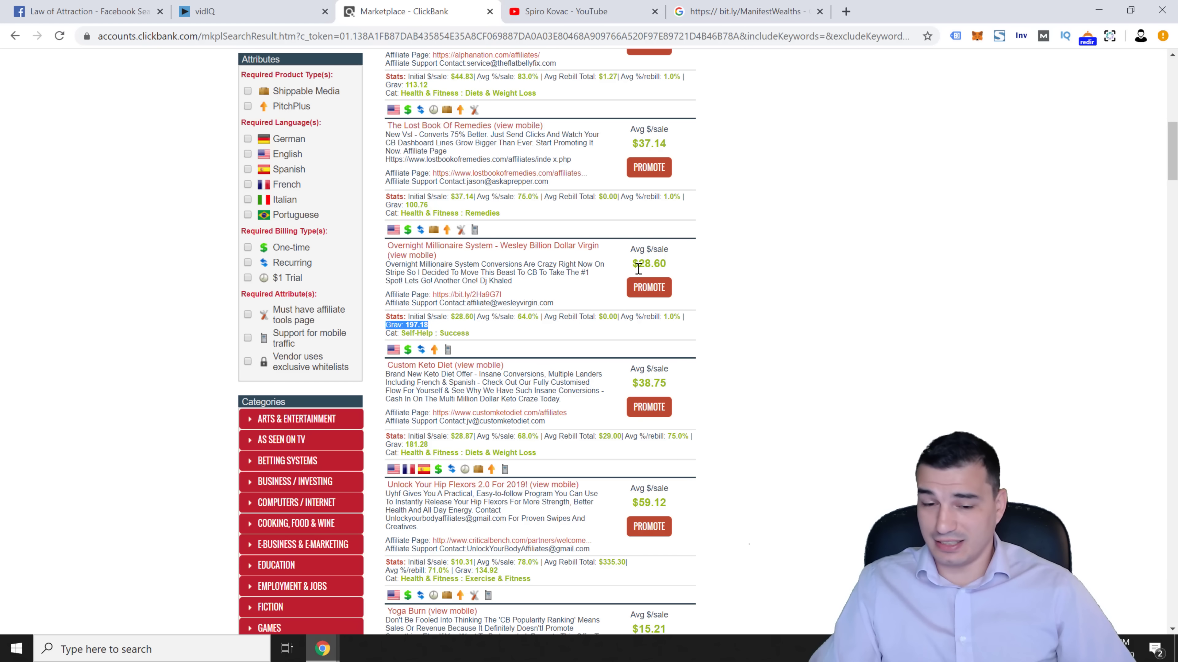
Generate a HopLink for the Overnight Millionaire System with account nickname "nickname" and tracking ID "fbfree".
left_click(505, 326)
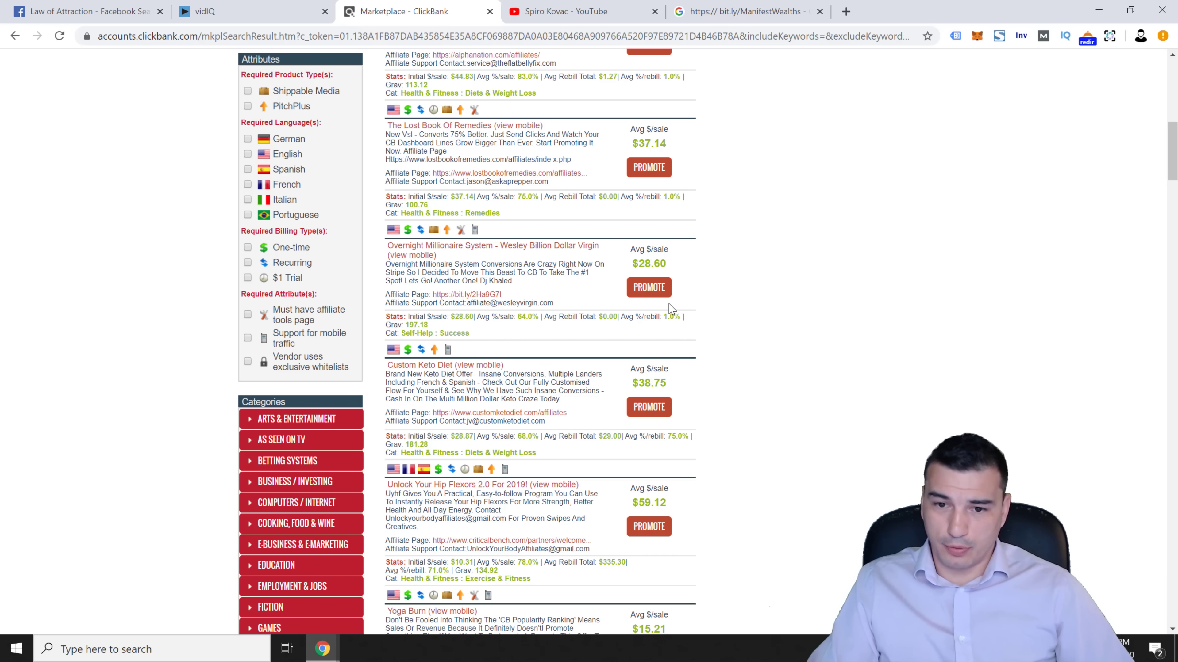
left_click(649, 288)
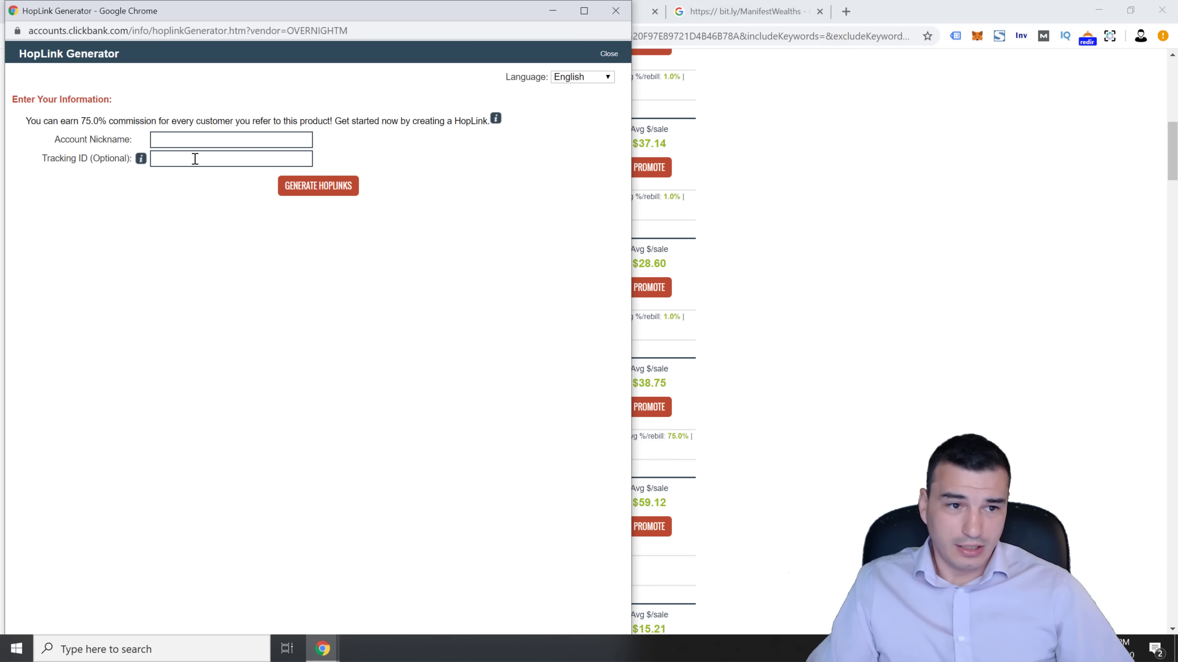
left_click(217, 140)
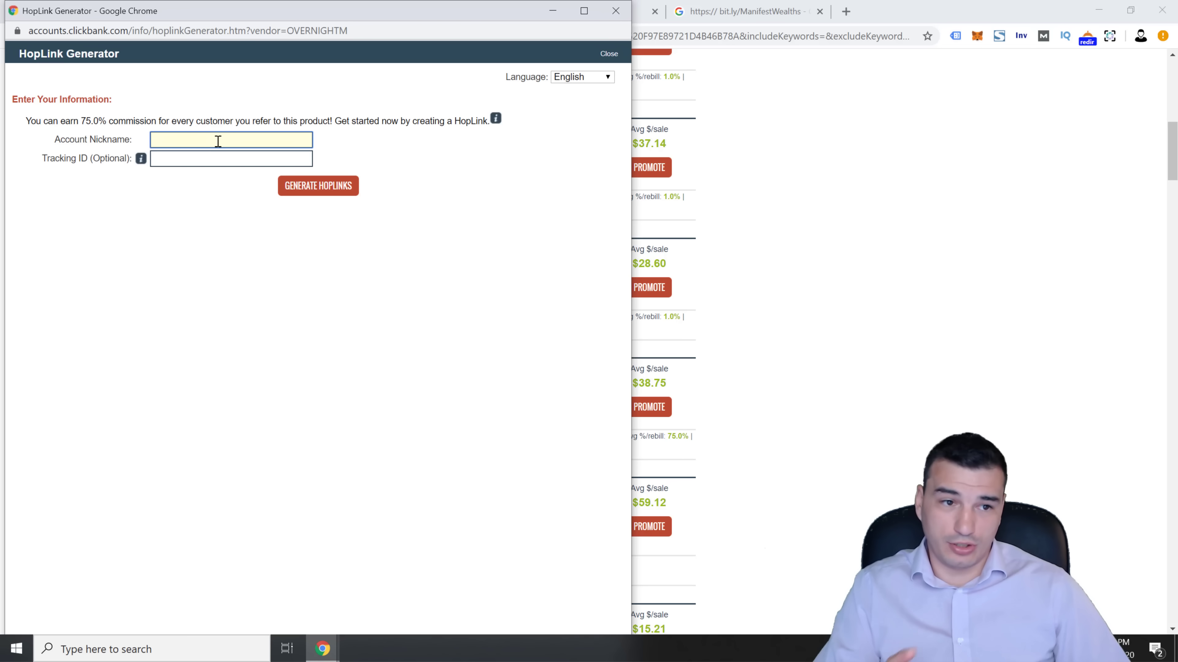
left_click(178, 161)
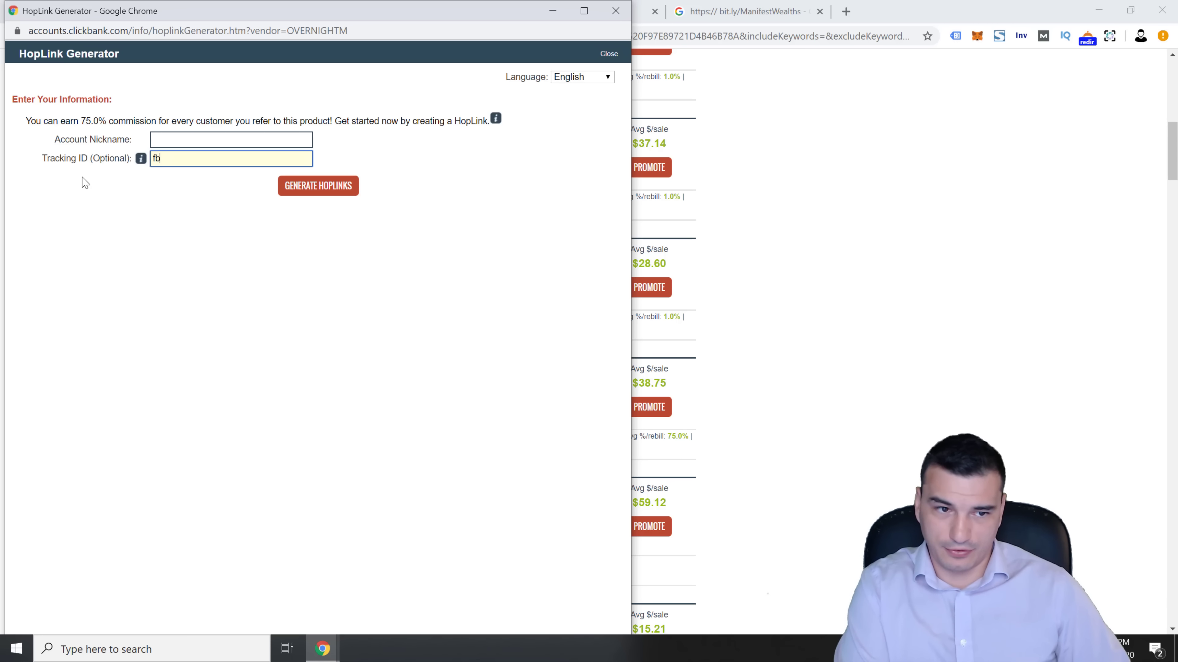
left_click(172, 141)
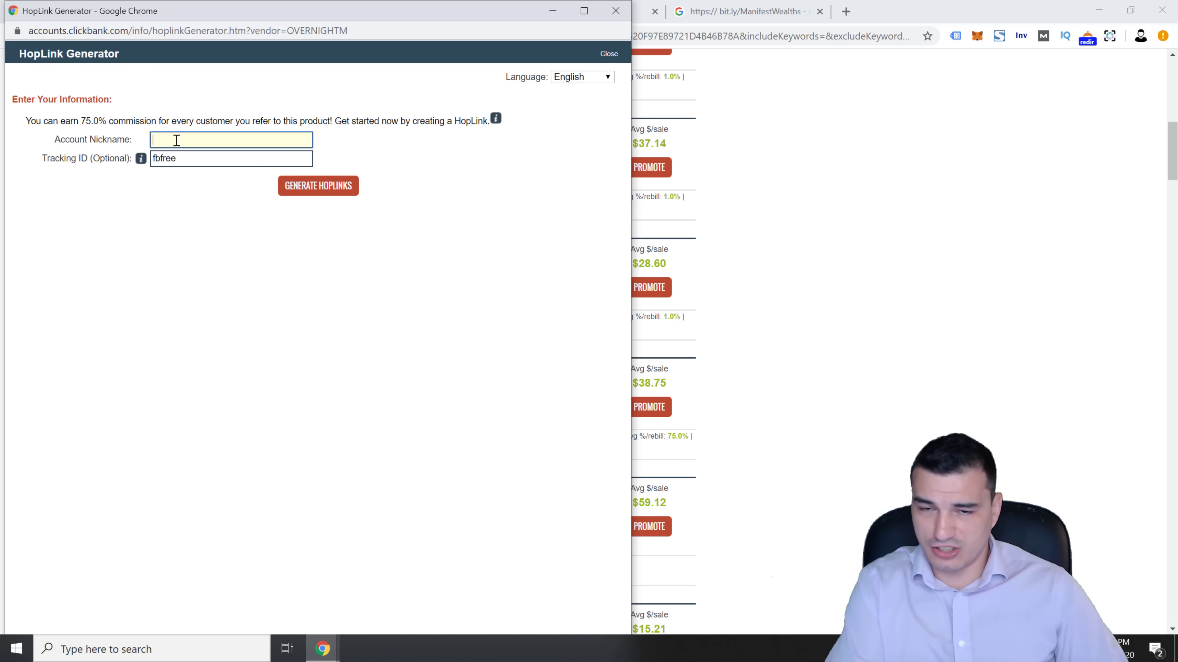
type("nickname")
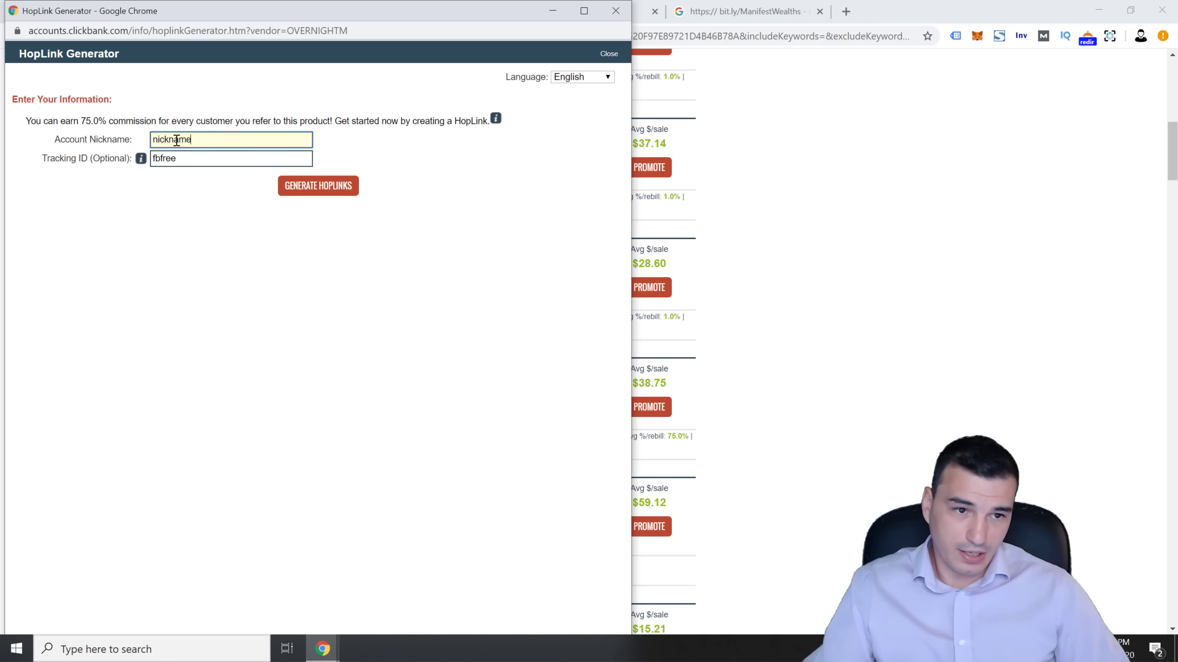
left_click(311, 192)
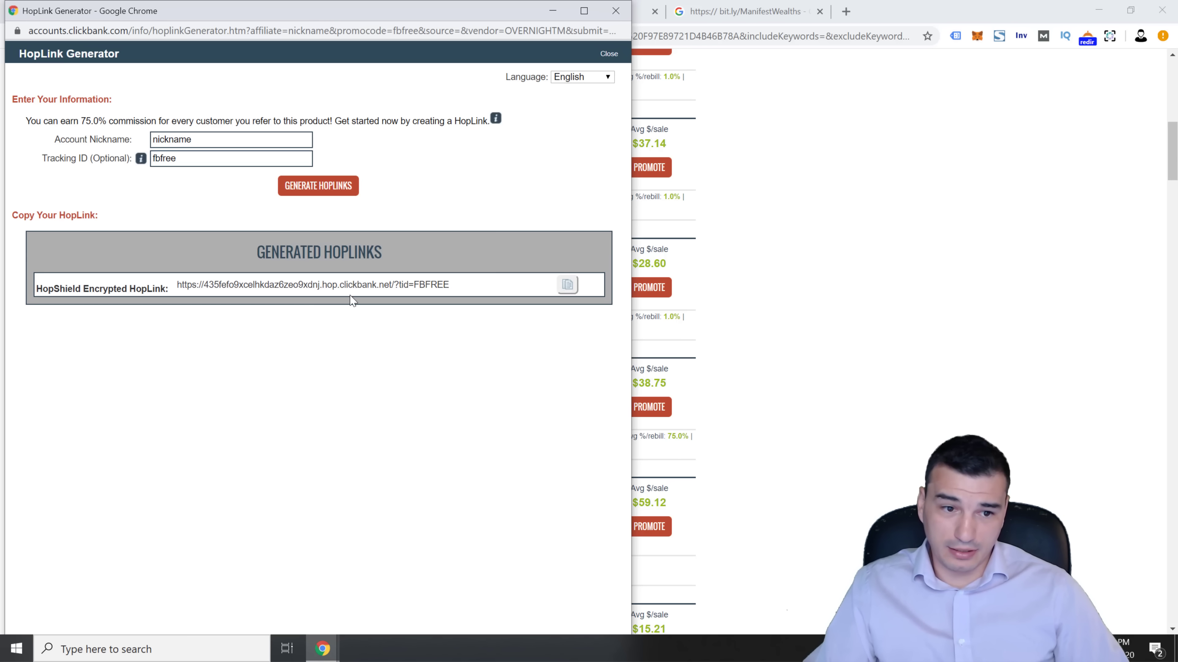
Copy the generated HopLink into a new Notepad note and shrink the note window beside the generator.
left_click(565, 286)
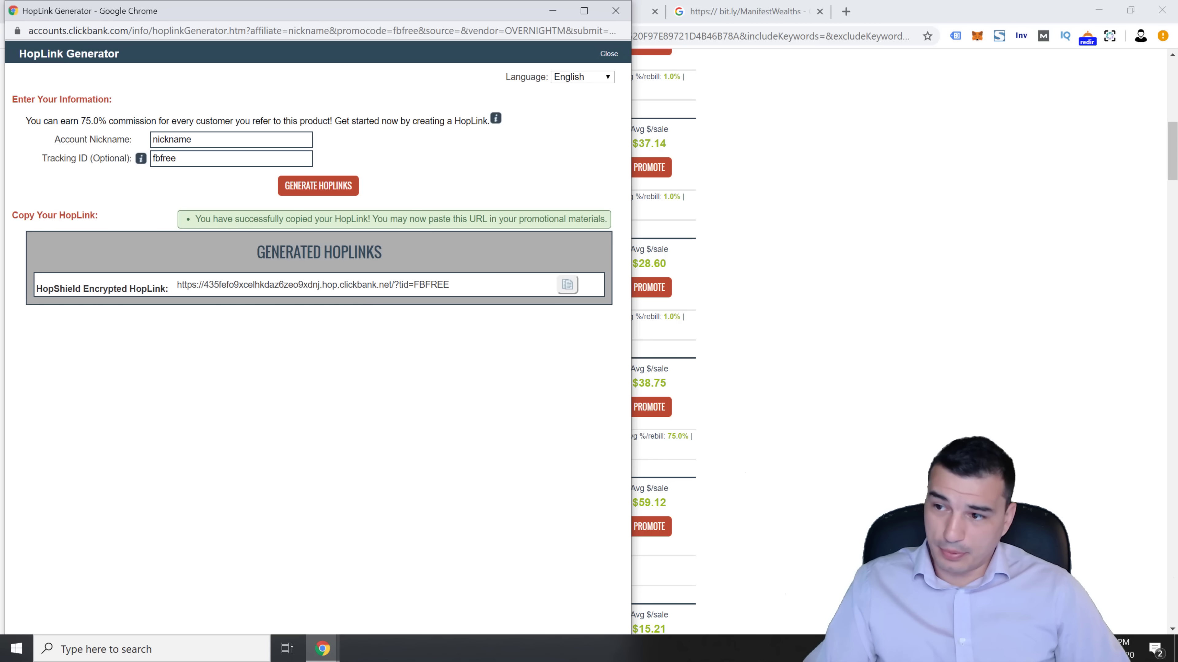
key("super")
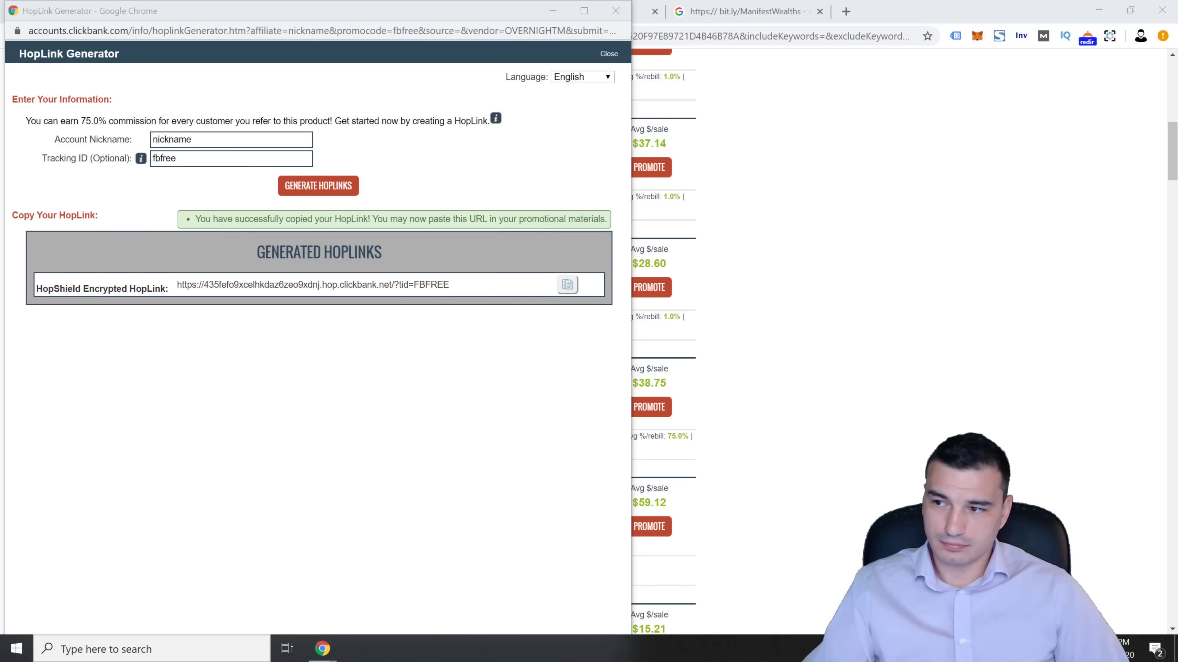
left_click_drag(1177, 164, 783, 147)
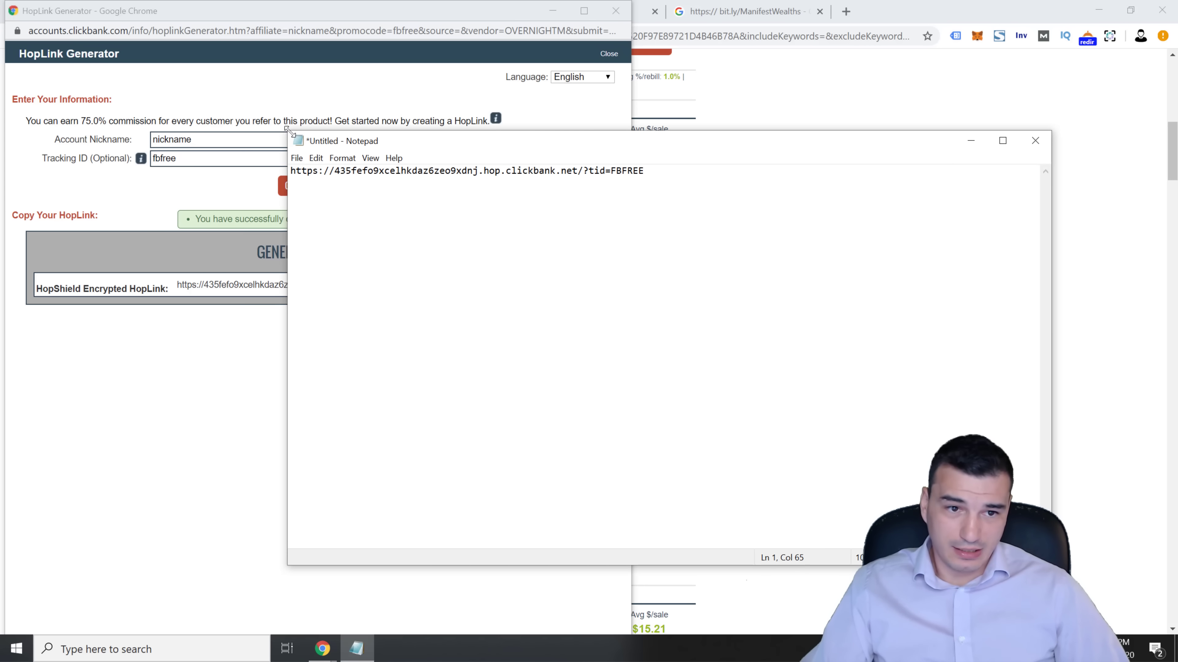
left_click_drag(288, 131, 661, 397)
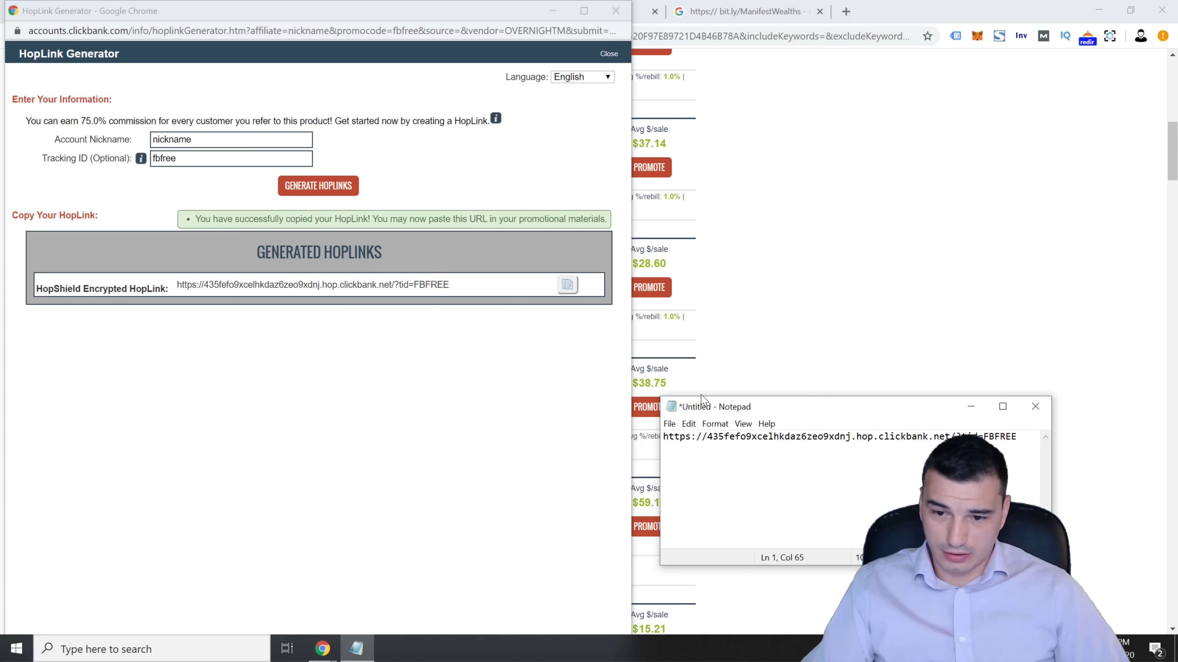
left_click_drag(849, 398, 898, 355)
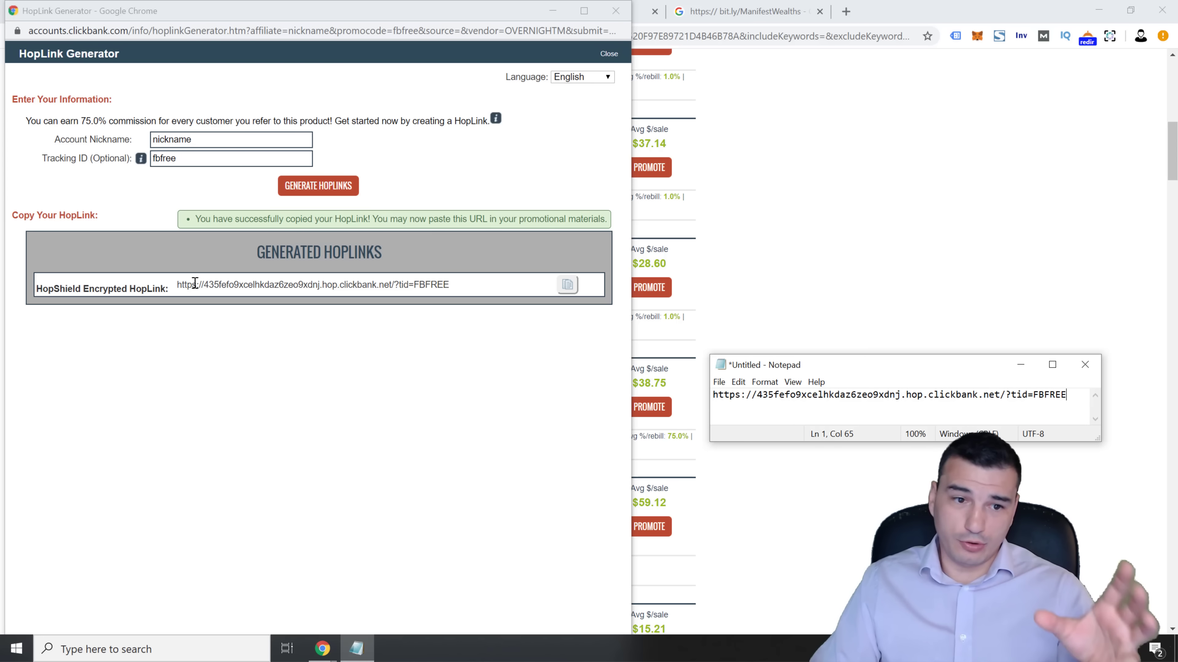
Highlight the tracking ID in the HopLink Generator and close the generator window.
mouse_move(141, 159)
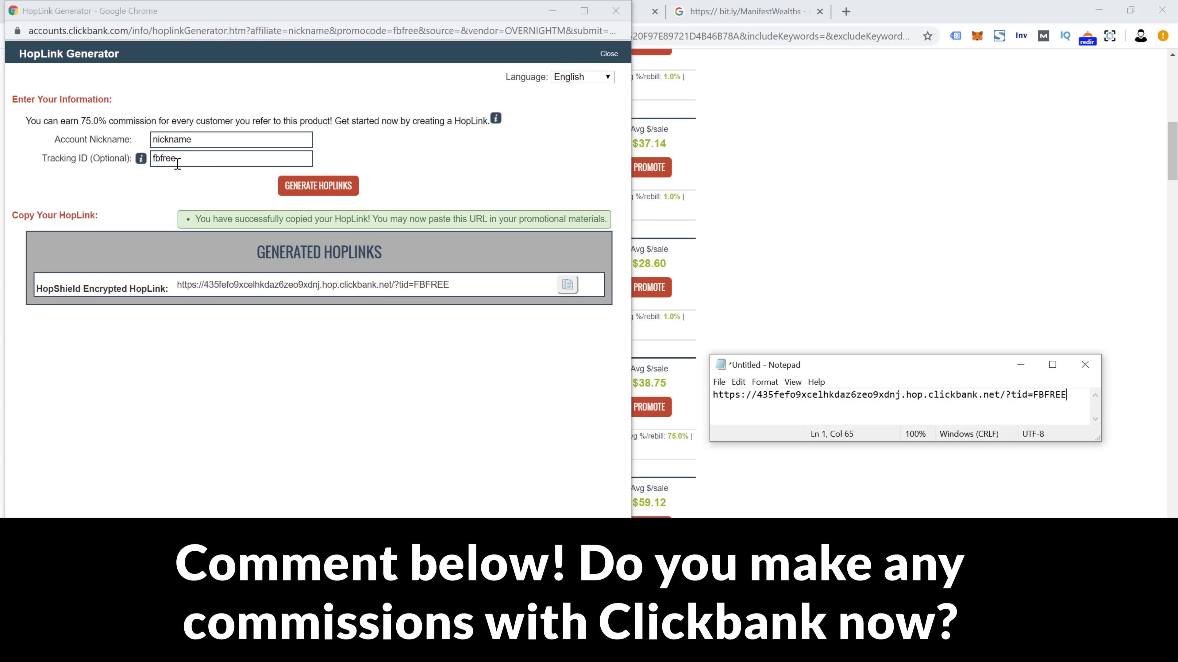
left_click_drag(163, 159, 195, 160)
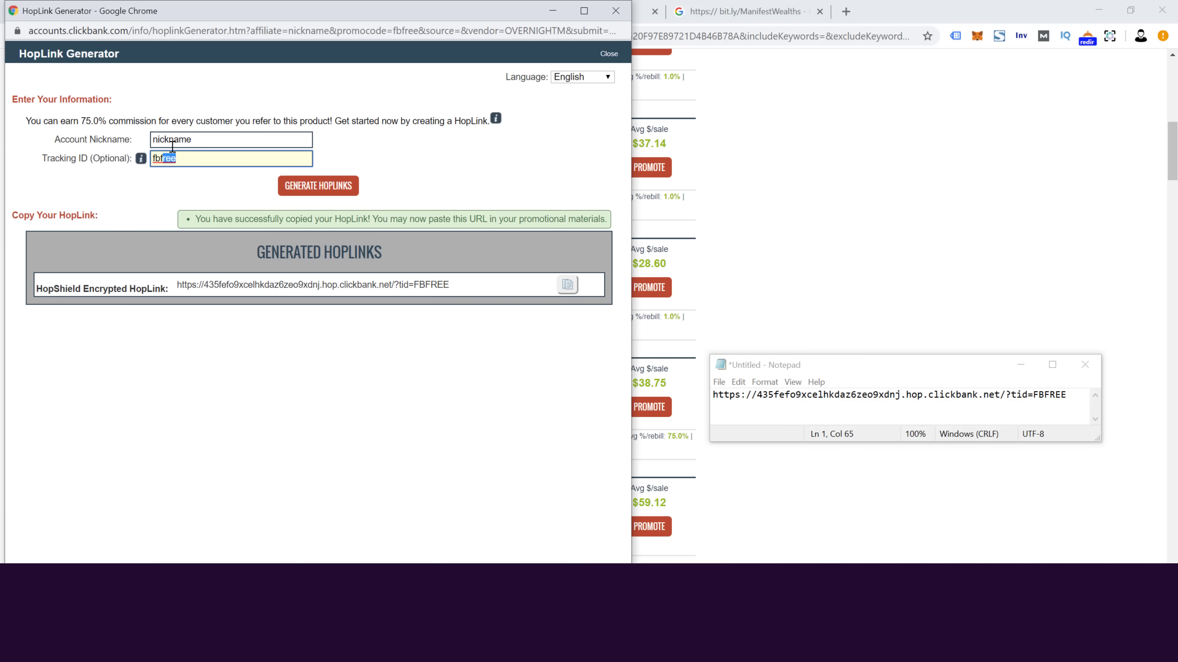
mouse_move(155, 160)
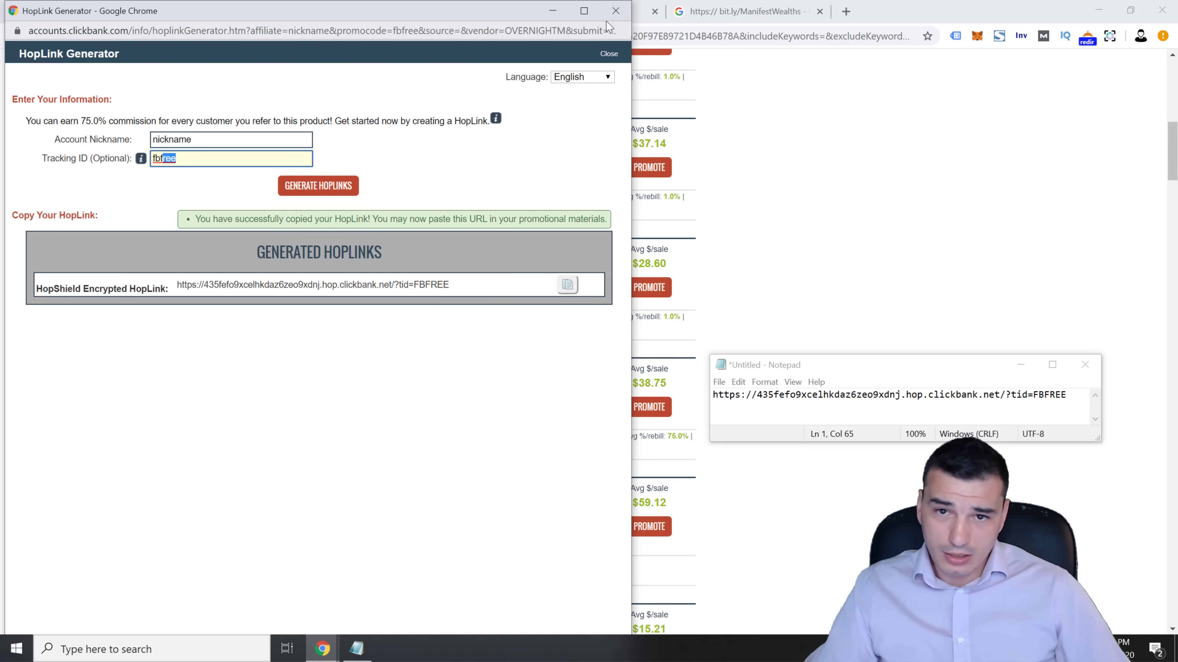
left_click(623, 14)
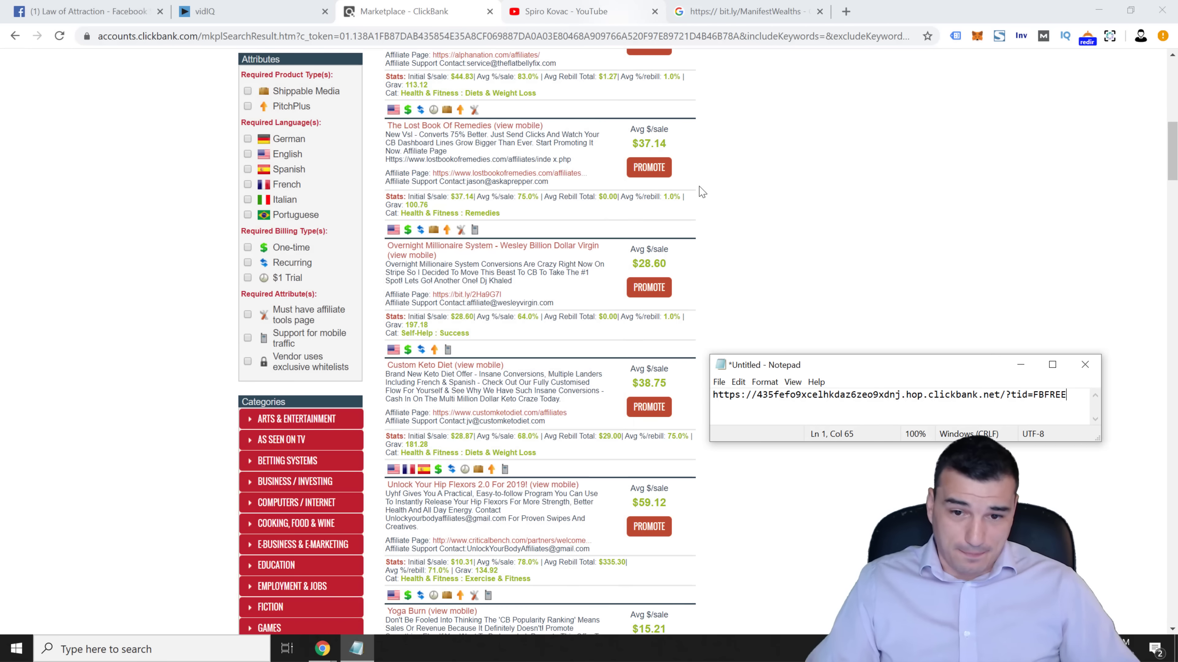
Move the note over the marketplace listings and copy the whole HopLink from it.
left_click_drag(932, 365, 671, 245)
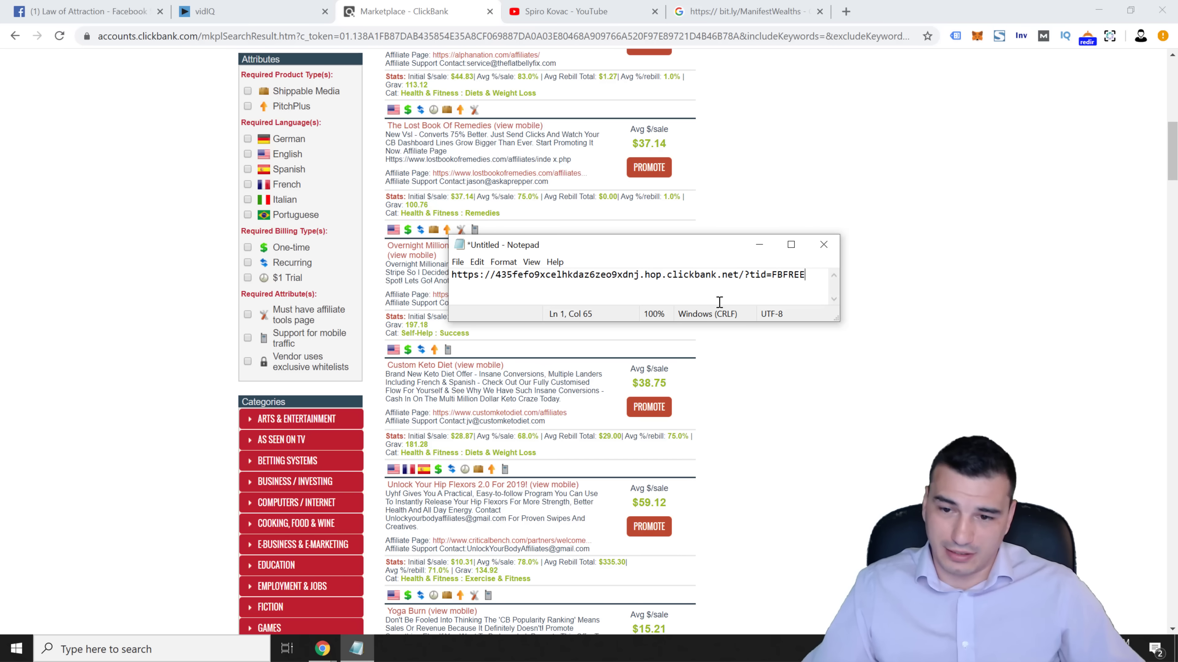
left_click_drag(808, 274, 406, 232)
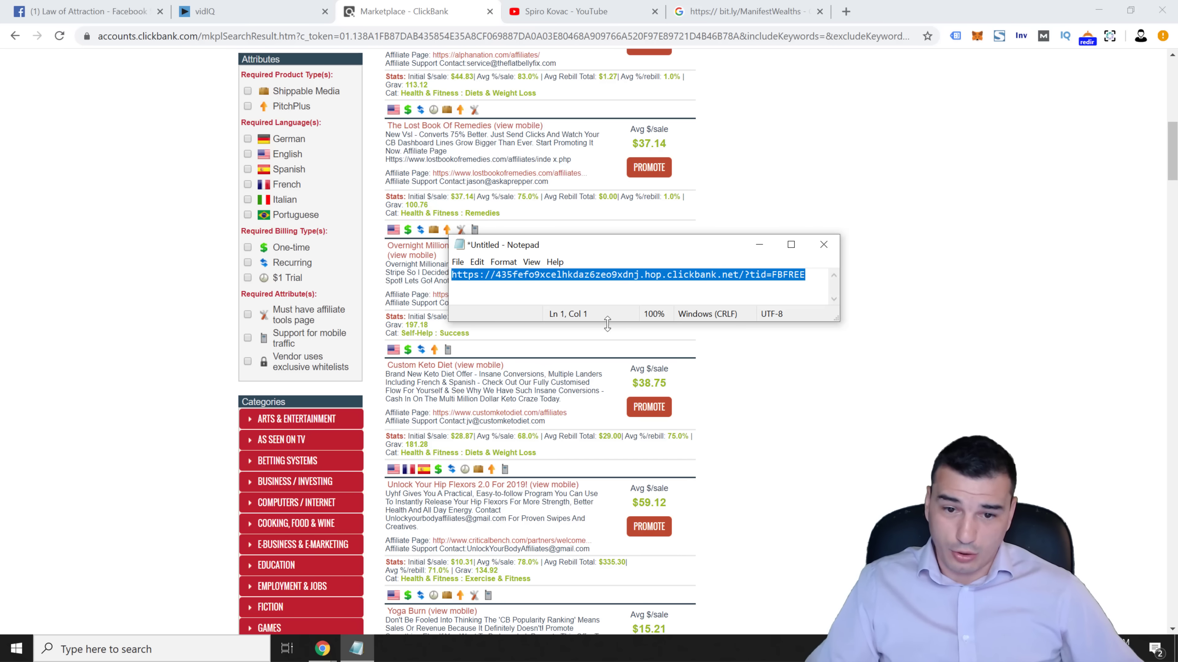
right_click(635, 274)
left_click(676, 310)
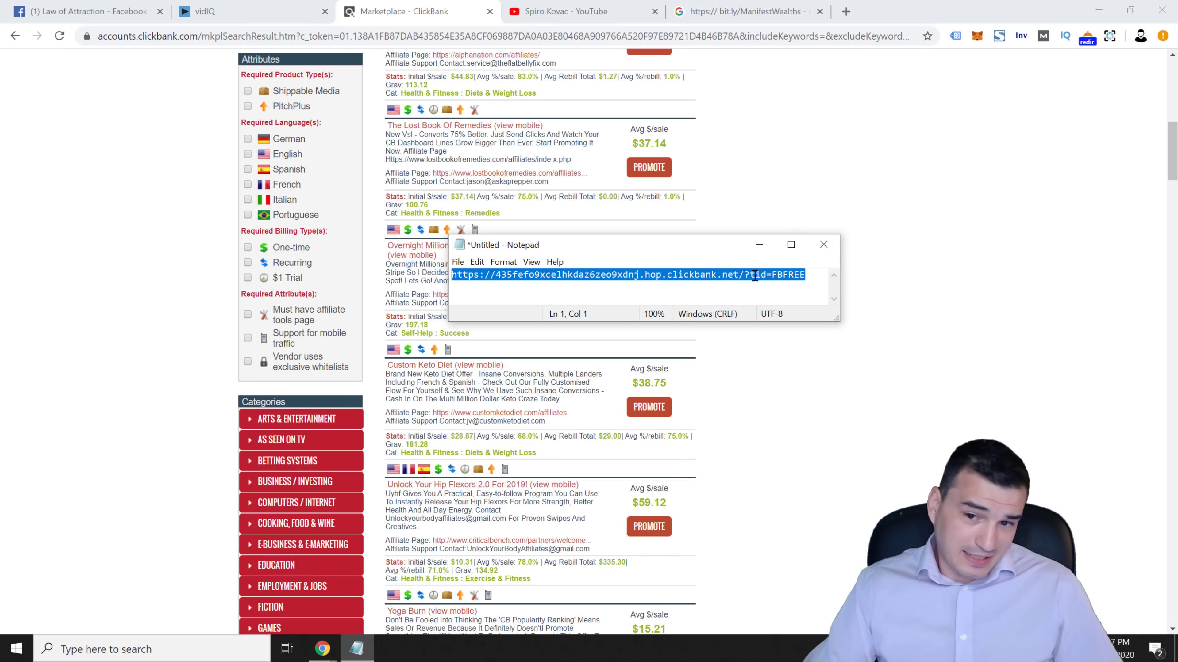
right_click(745, 275)
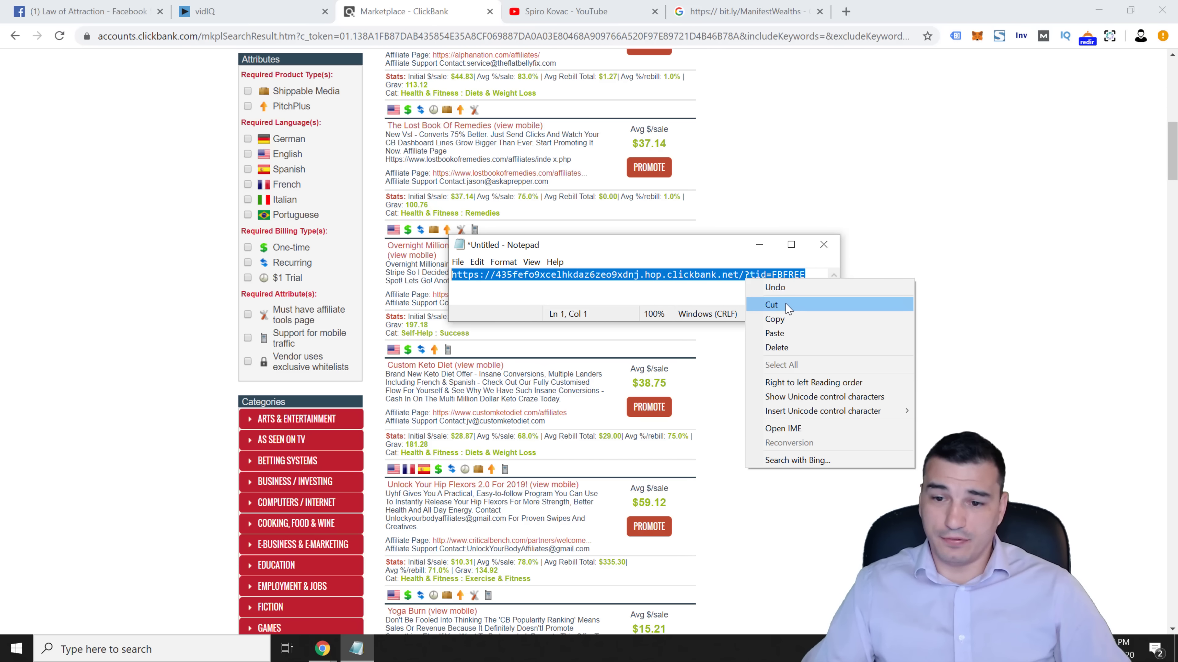
left_click(775, 319)
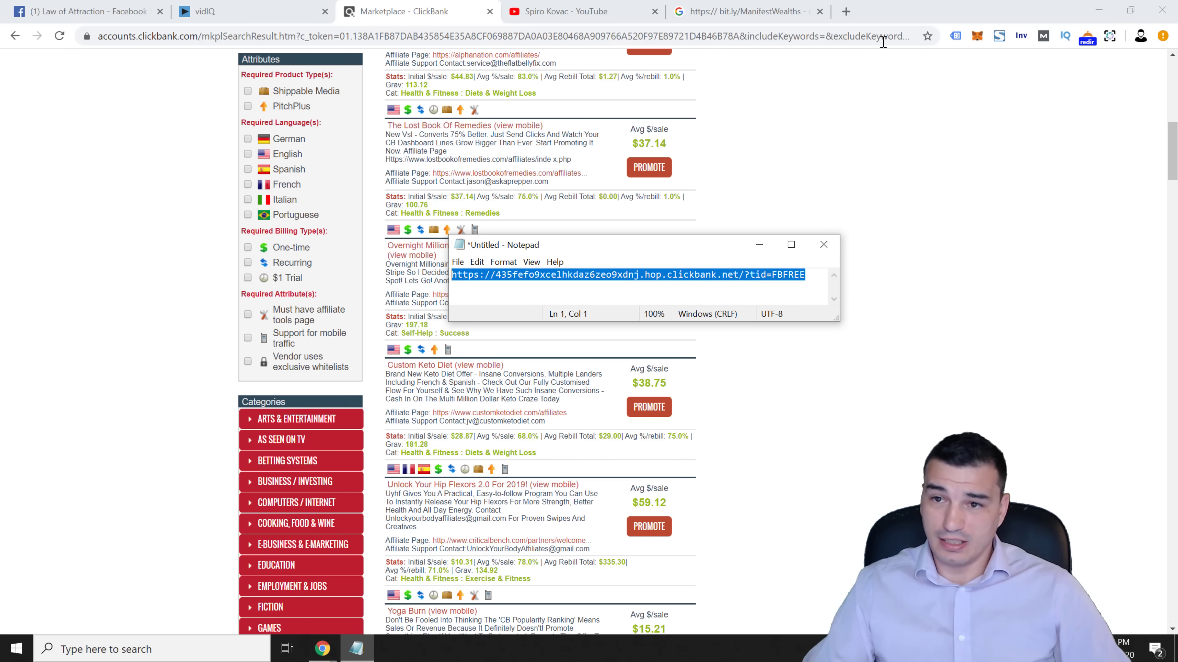
Open Bitly in a new browser tab and create a Bitlink from the copied HopLink.
left_click(846, 11)
type("bit")
key("Return")
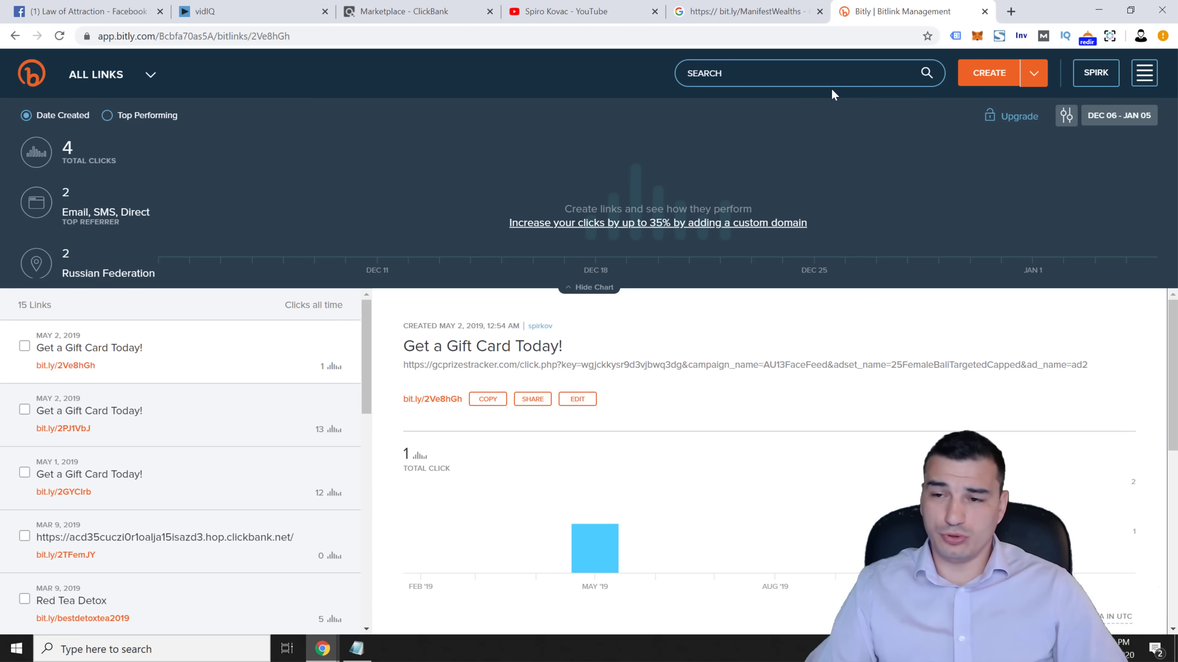
left_click(989, 77)
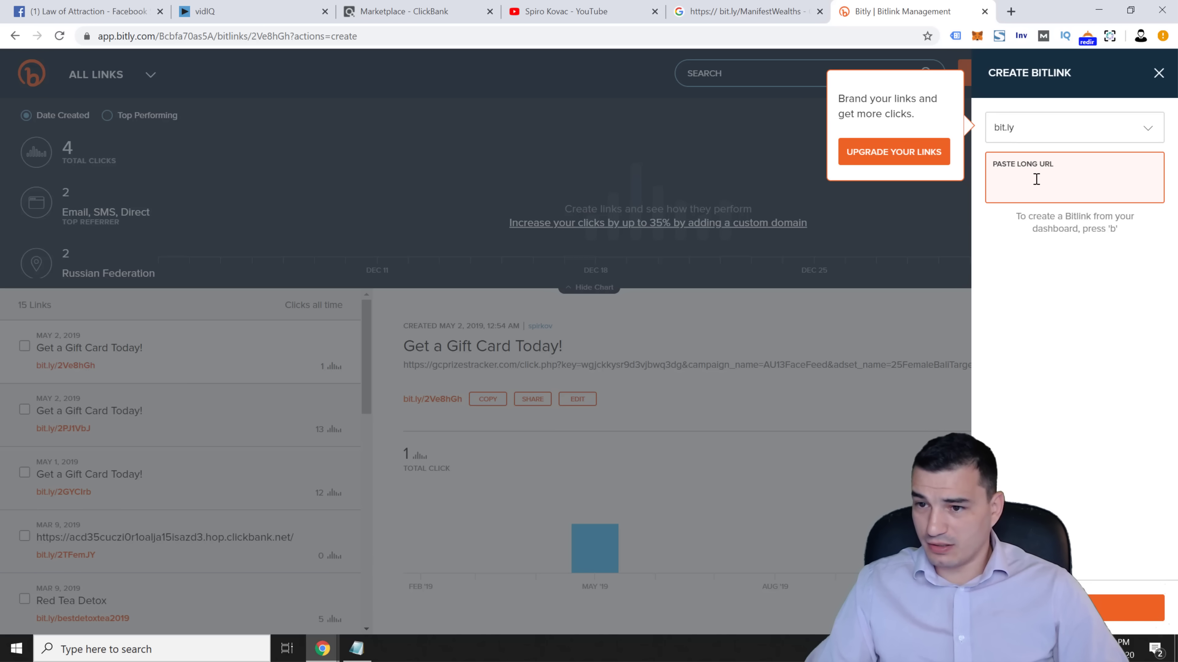
key("ctrl+v")
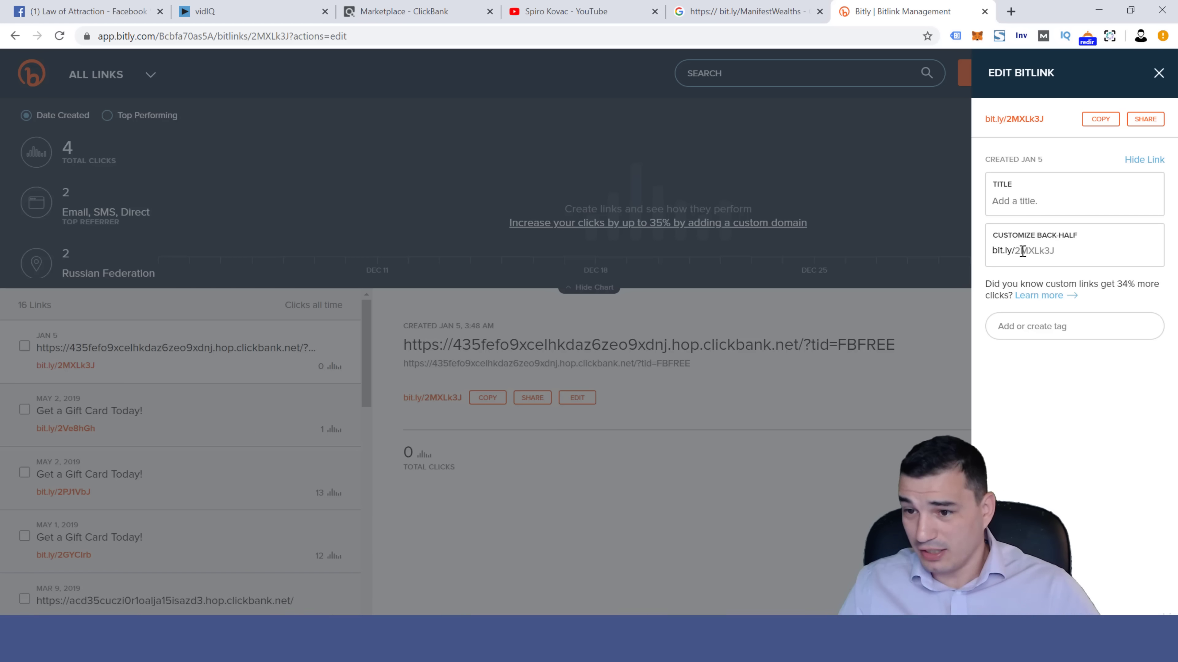
Customize the new Bitlink's back-half to "suceedin2020".
left_click_drag(1060, 253, 1015, 254)
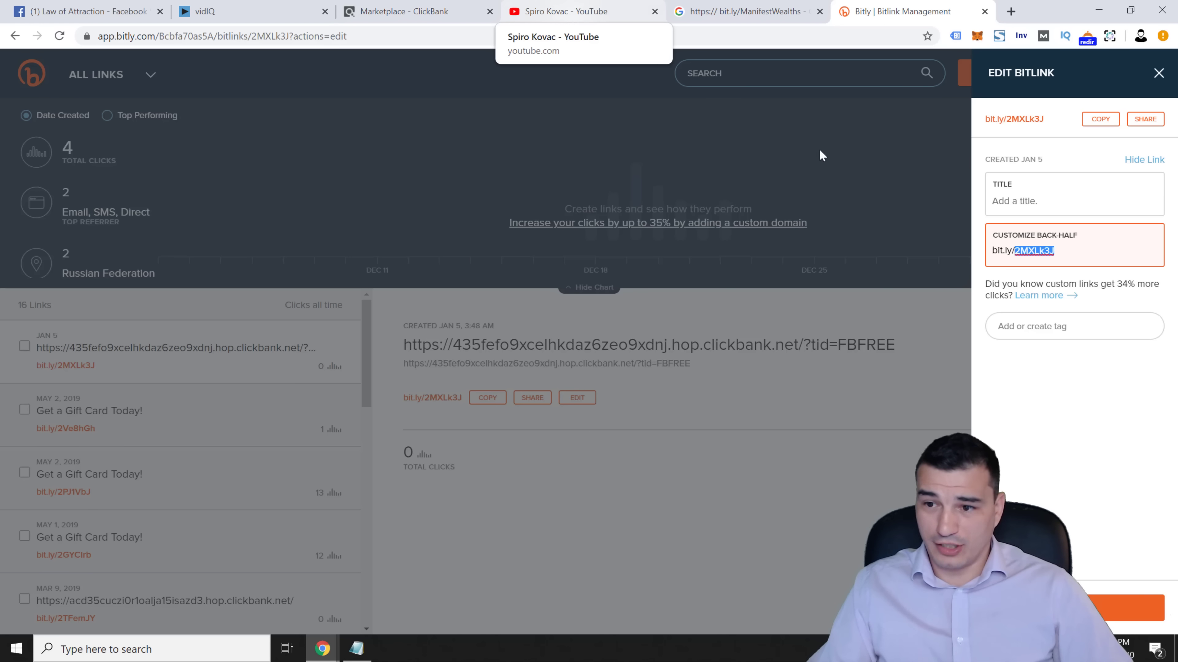
type("s")
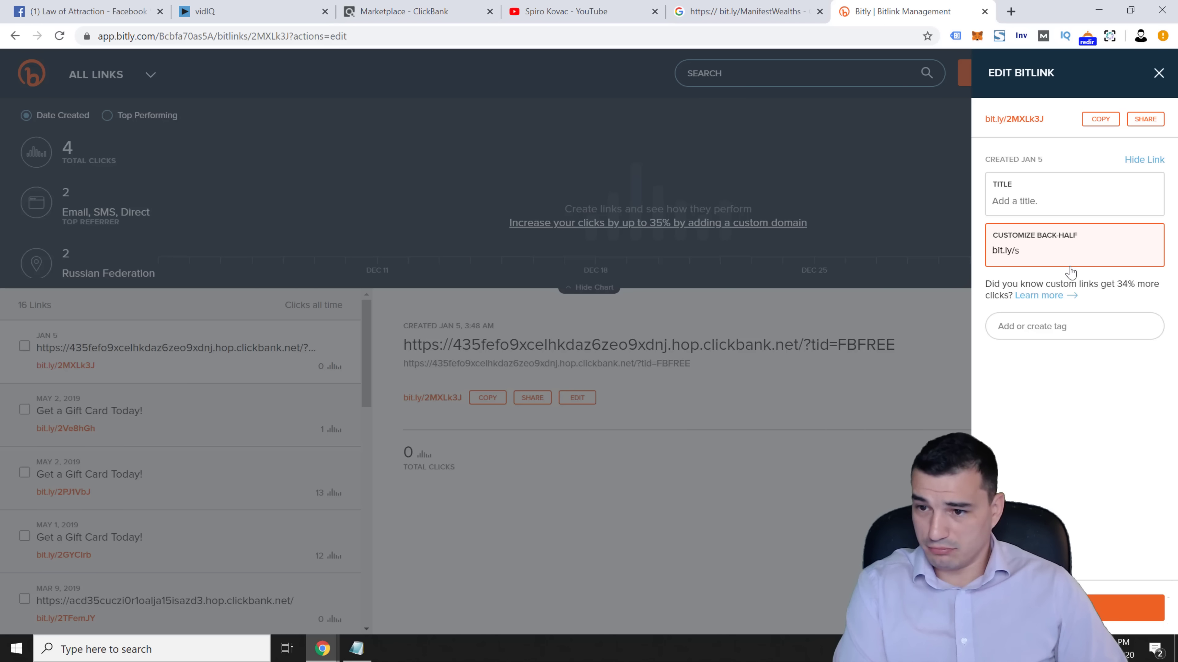
type("ucee")
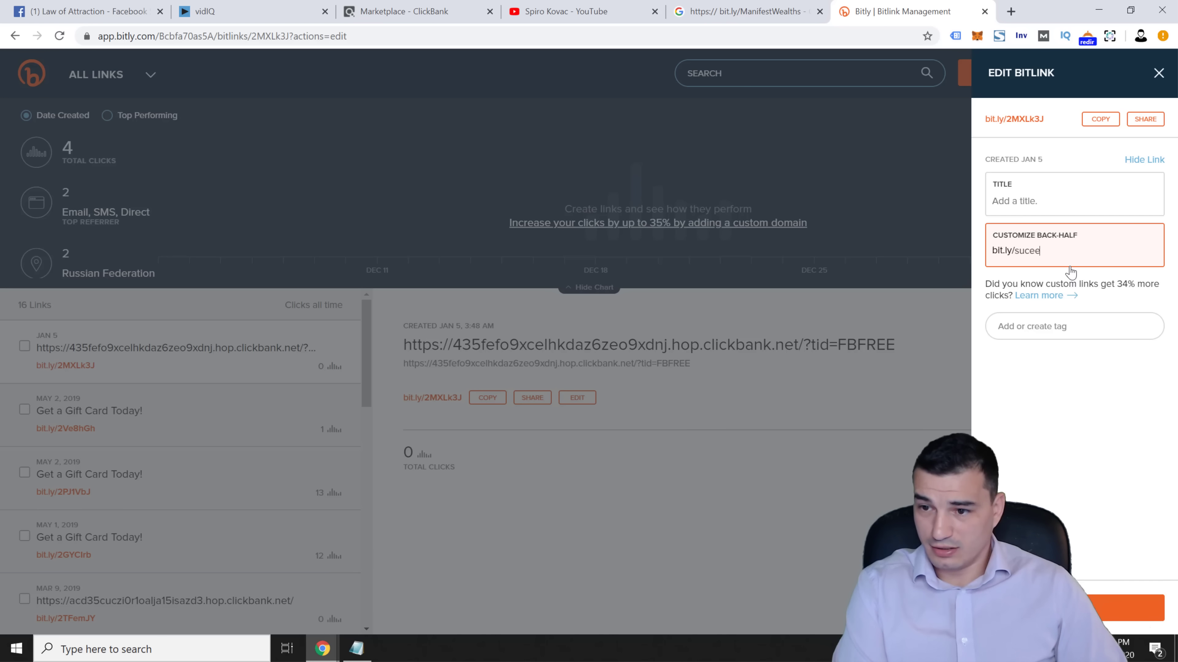
type("d")
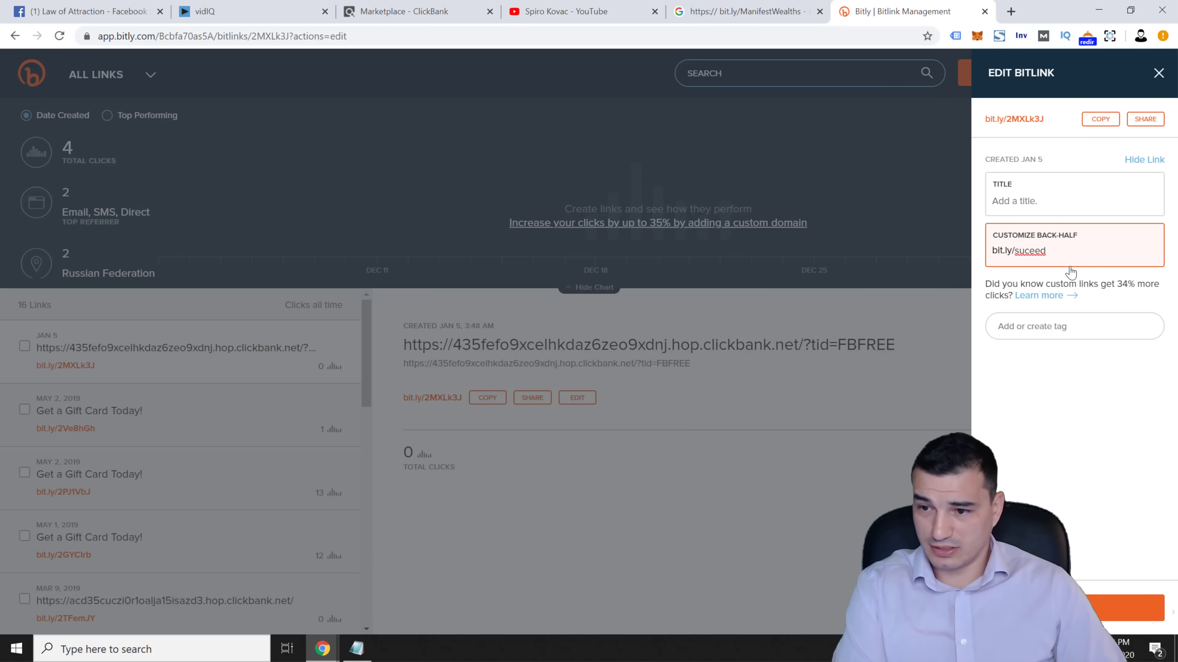
type("in2020")
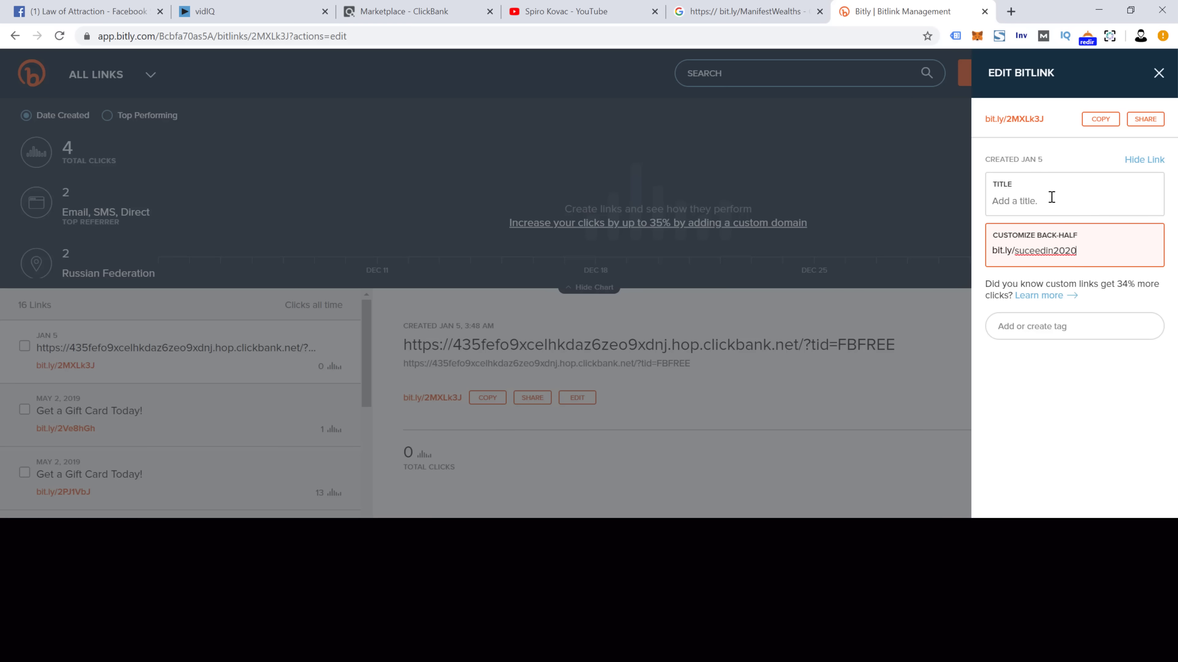
Title the Bitlink "Overnight Millionaire System", save it and copy the short link.
left_click(1051, 197)
key("ctrl+v")
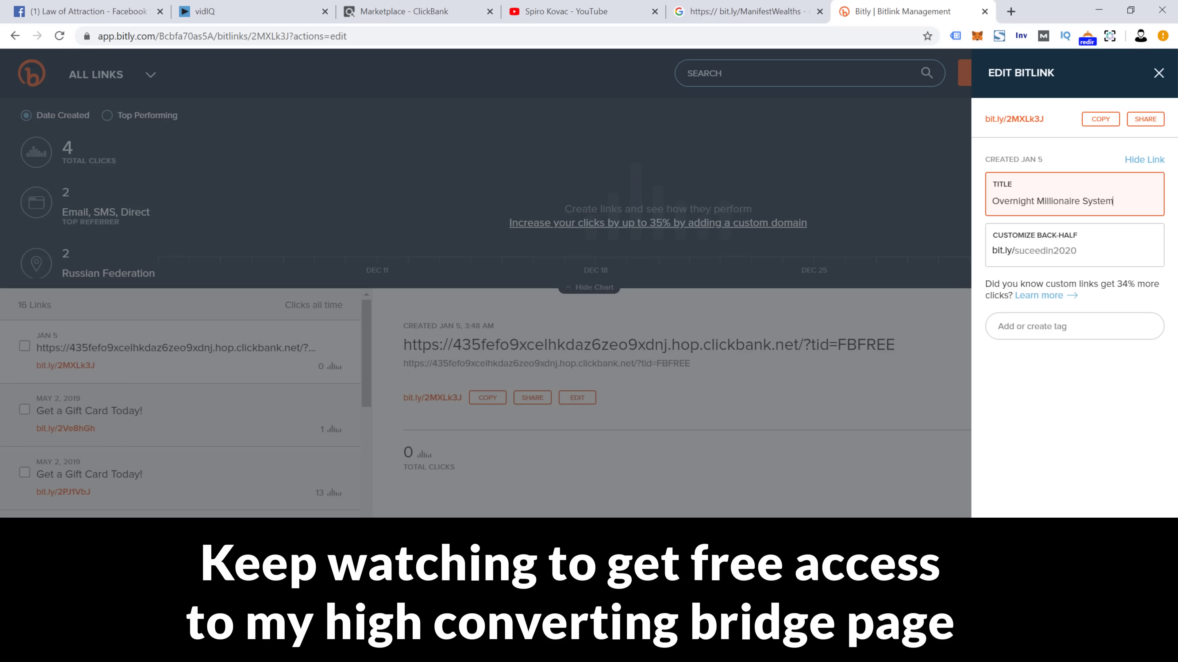
left_click(1066, 606)
left_click(1103, 122)
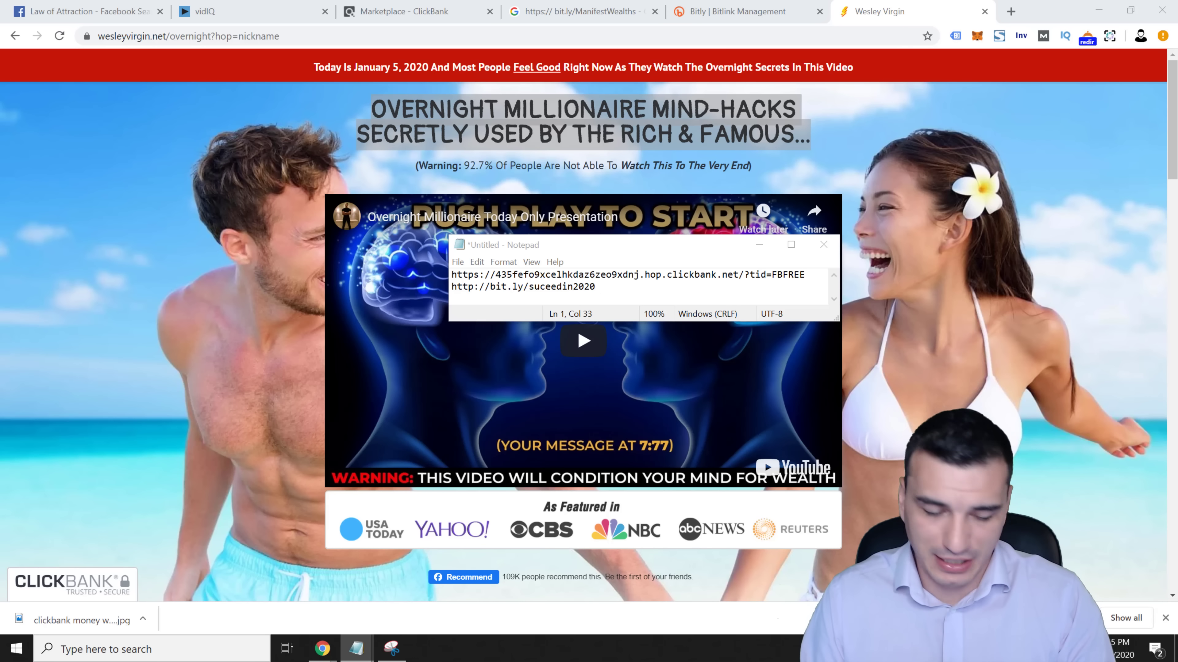
Open blogspot.com in a new browser tab and start creating a new blog from the blog list.
left_click(1013, 12)
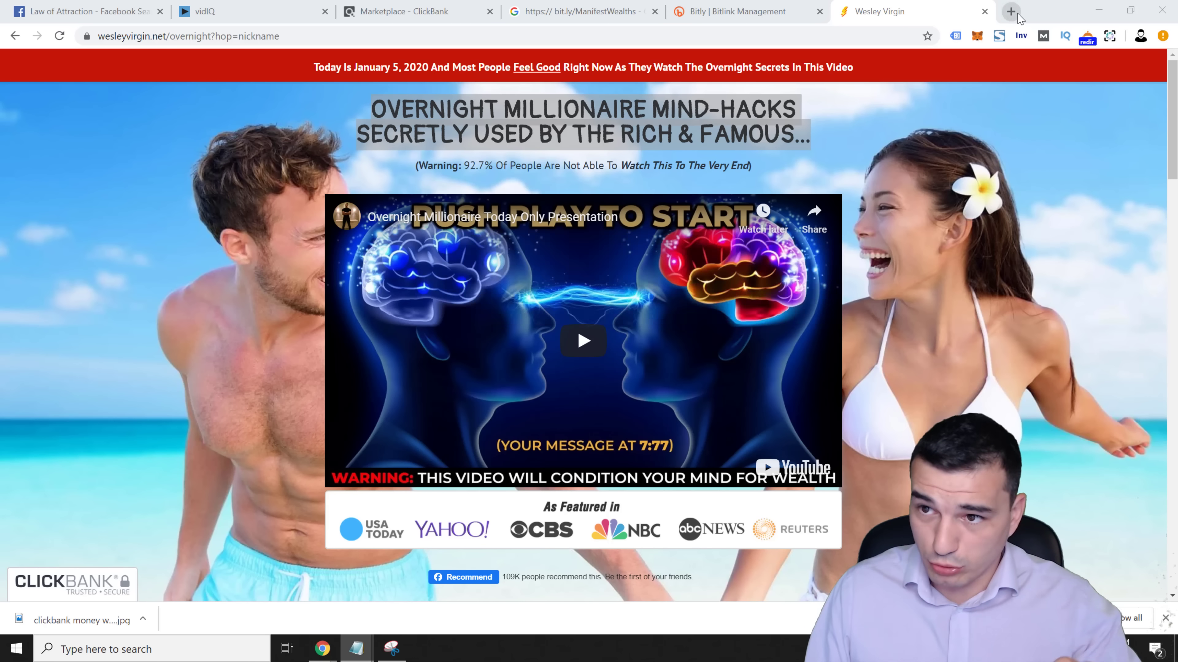
type("blogspot.com")
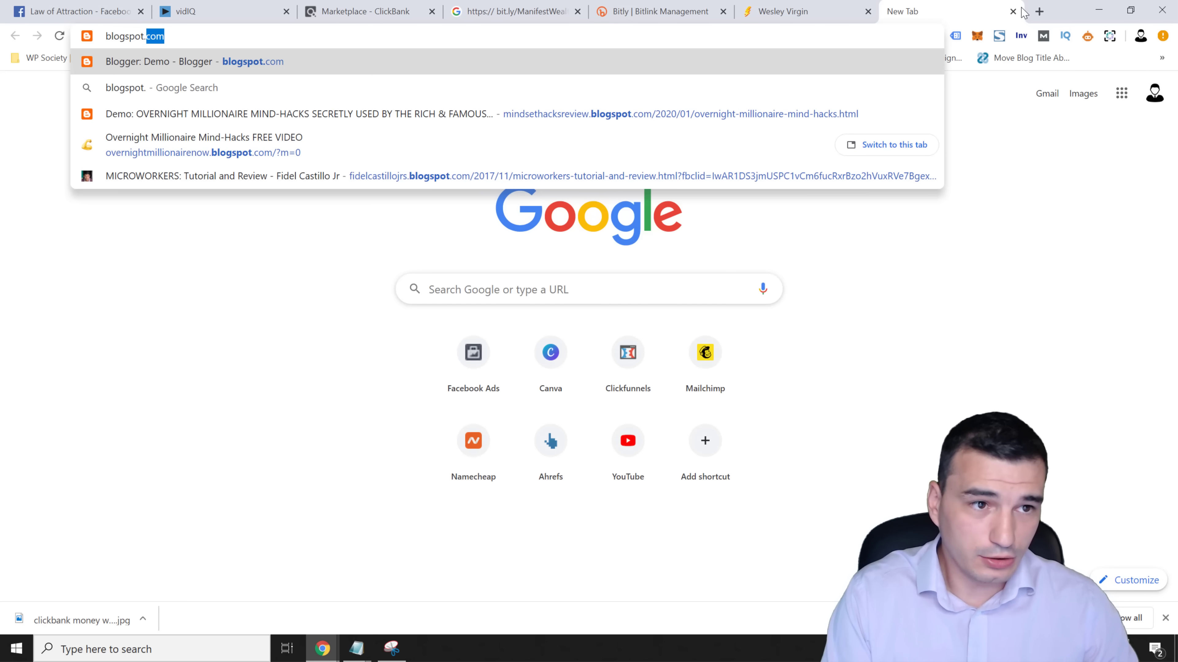
key("Return")
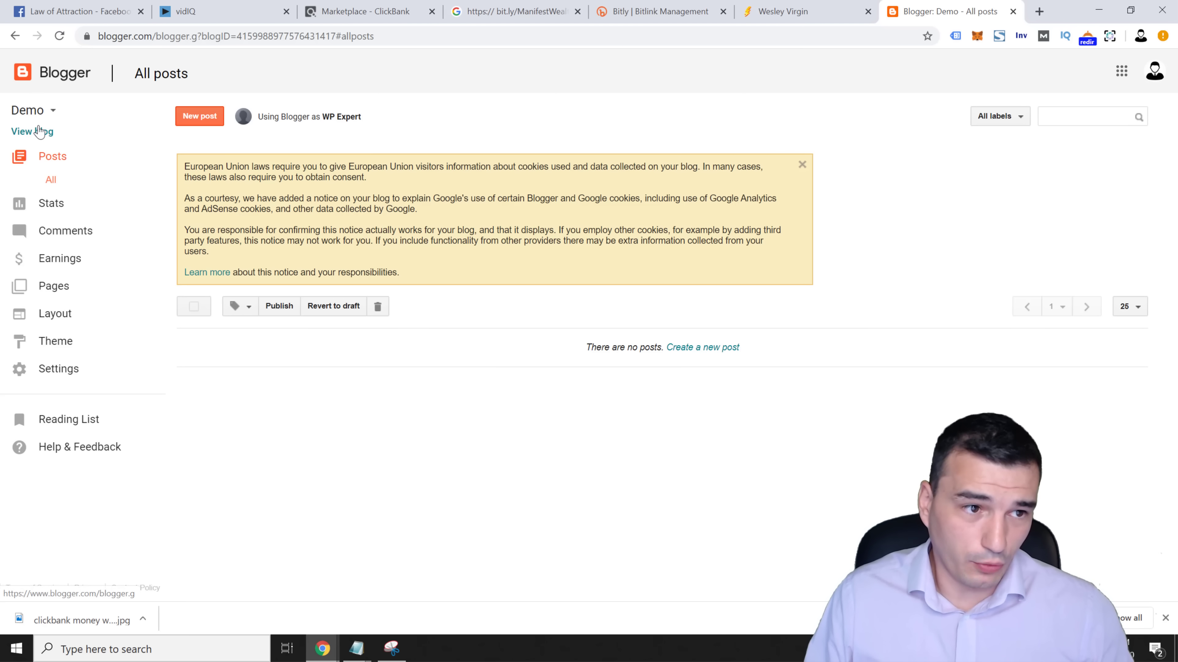
left_click(47, 115)
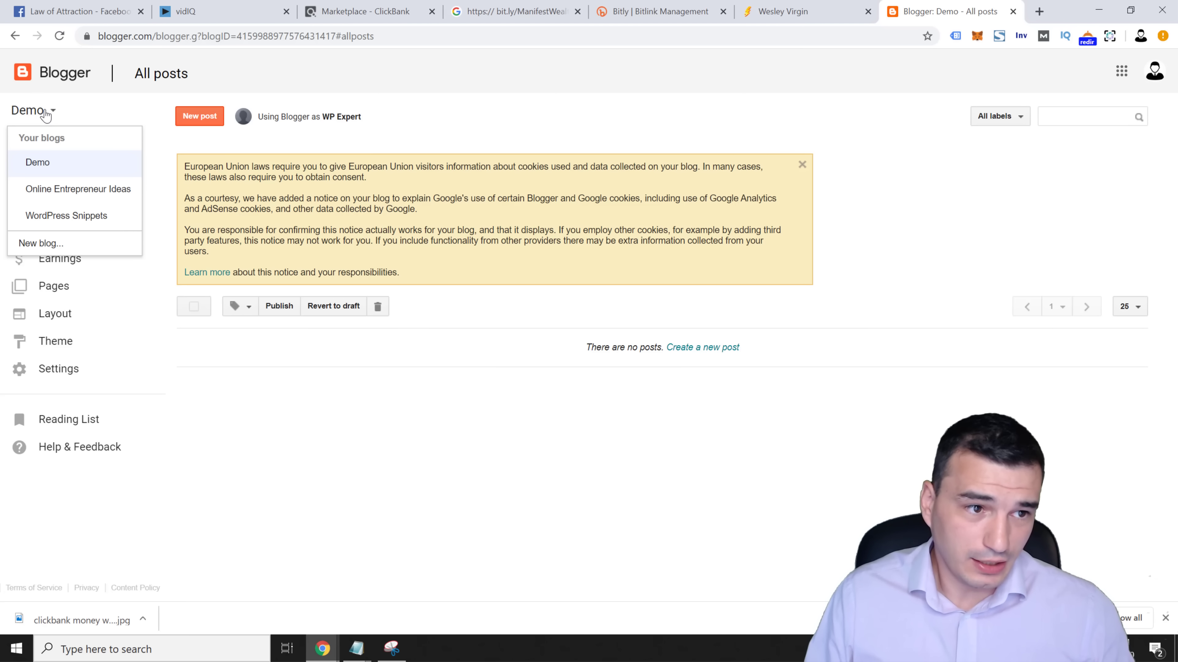
left_click(48, 244)
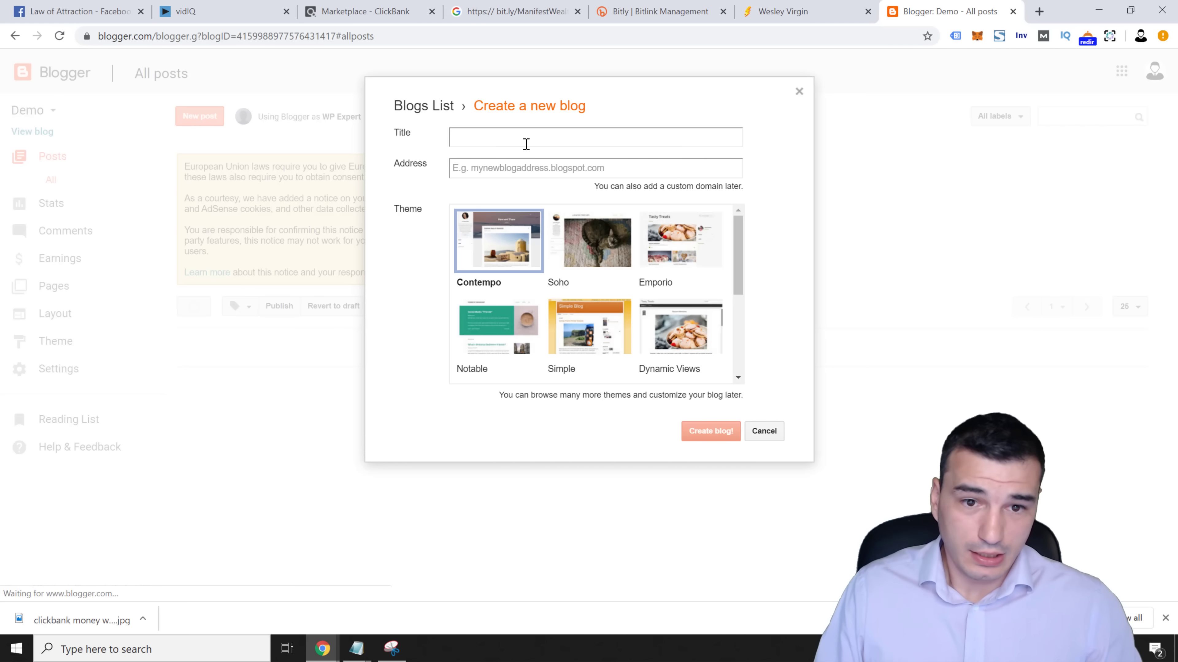
Create the blog with the title "Overnight Millionaire Mind Hacks", the address impyourself.blogspot.com and the Contempo theme.
left_click(526, 141)
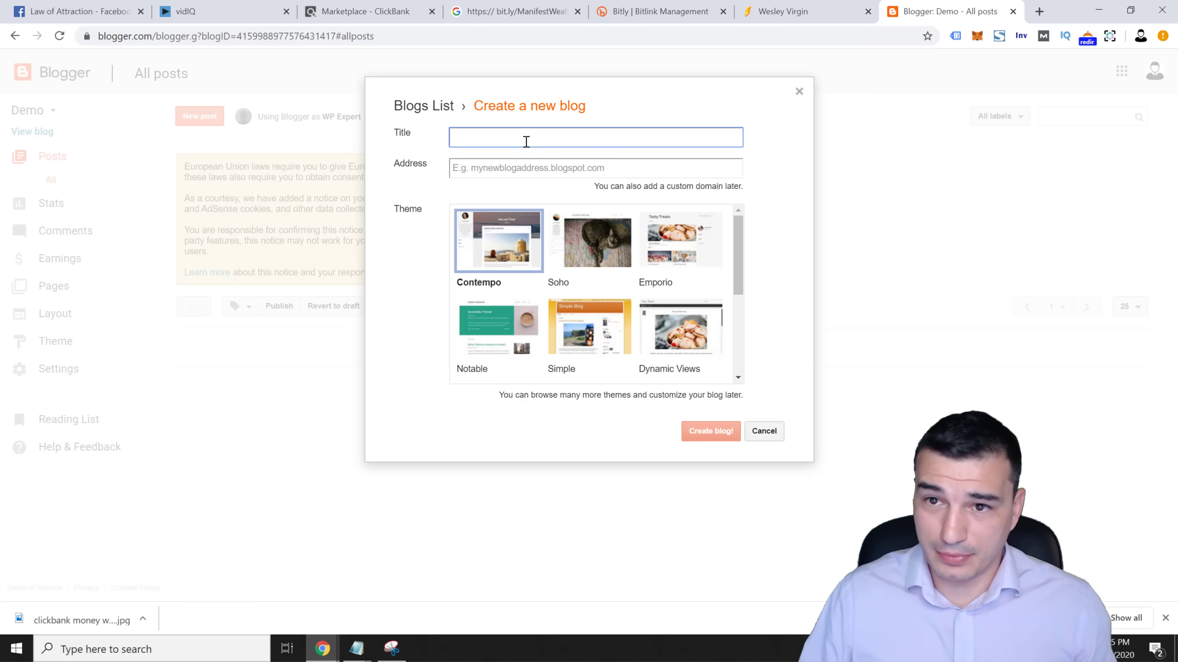
left_click(760, 12)
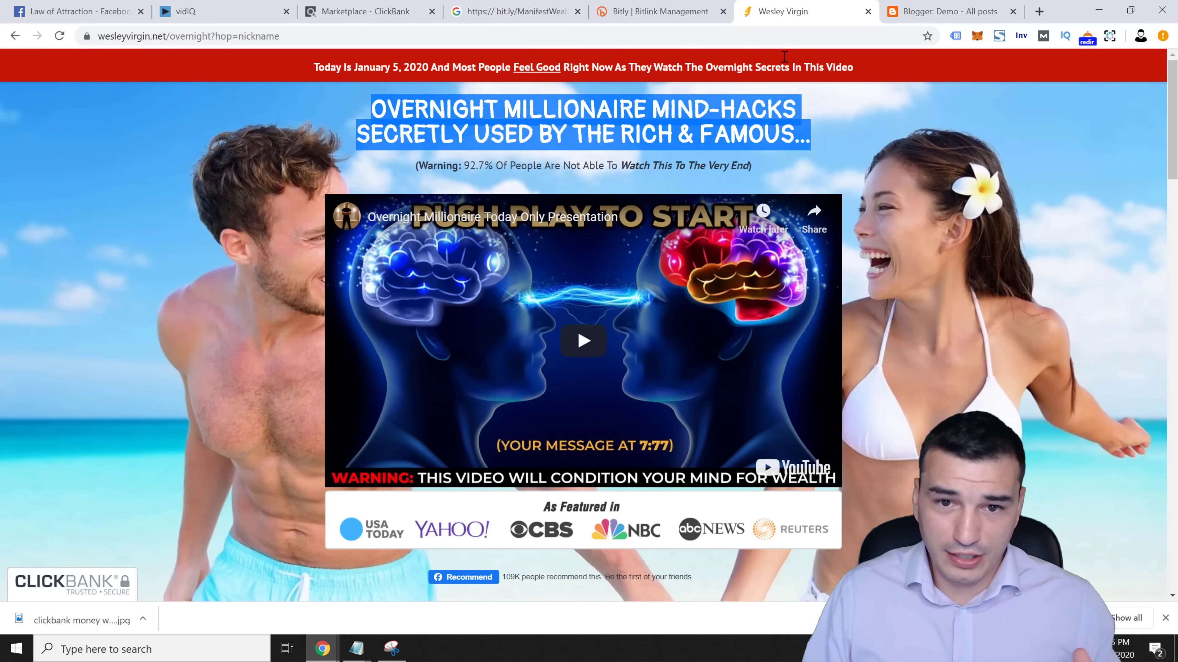
left_click(946, 11)
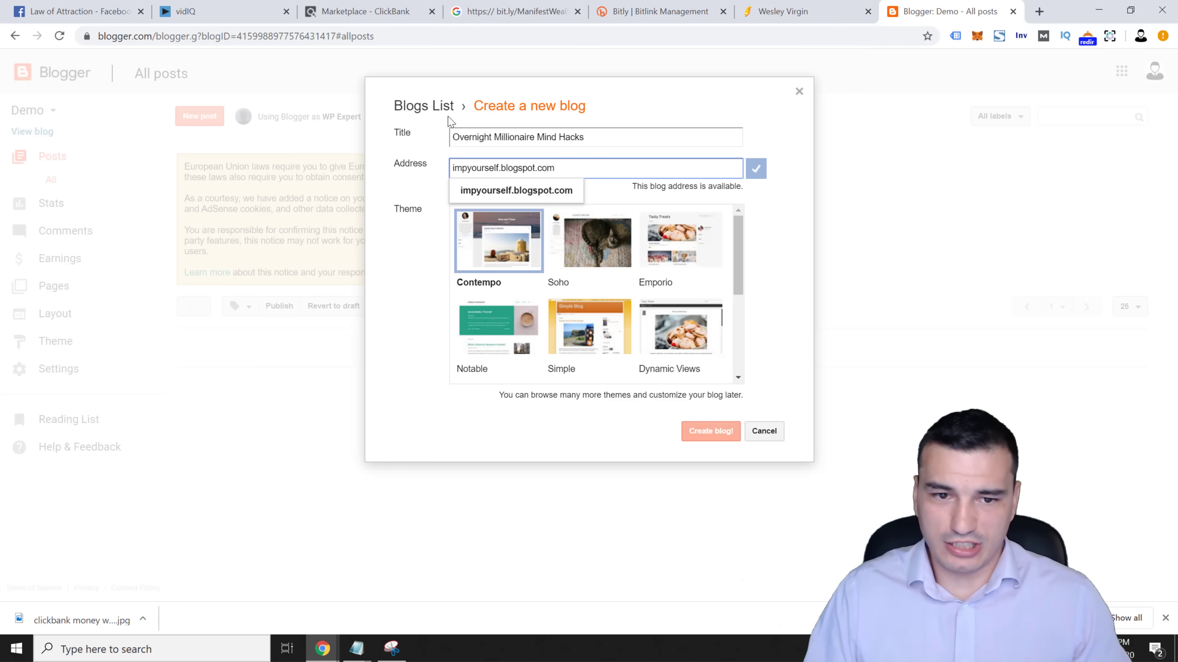
left_click(485, 182)
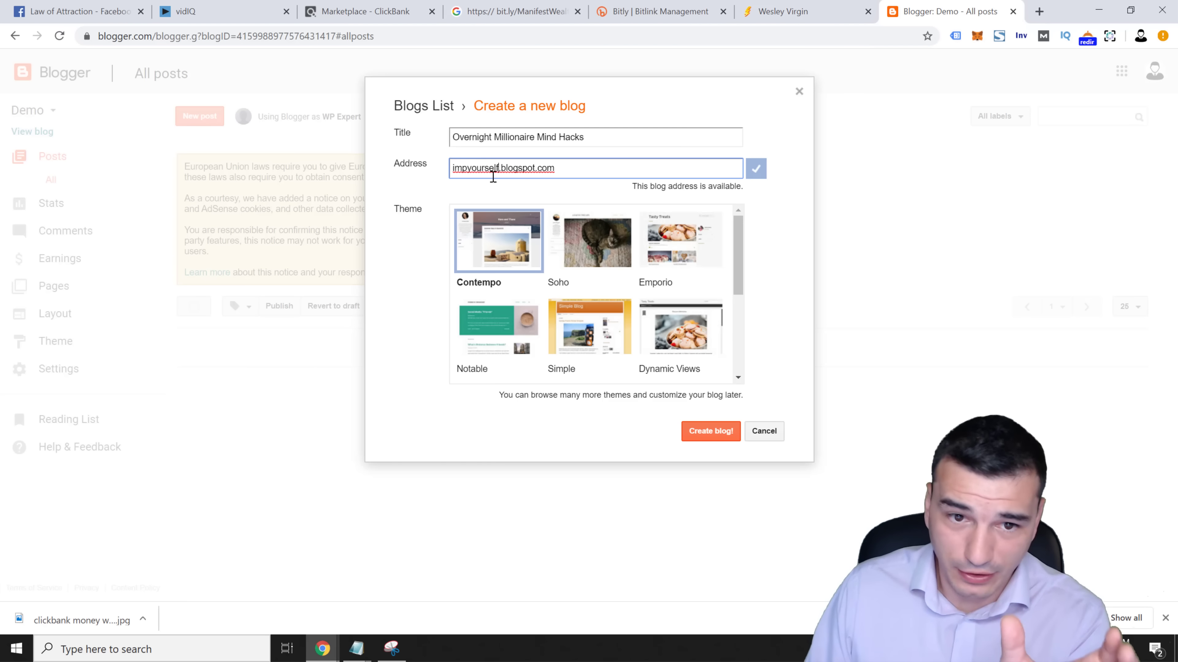
left_click(575, 253)
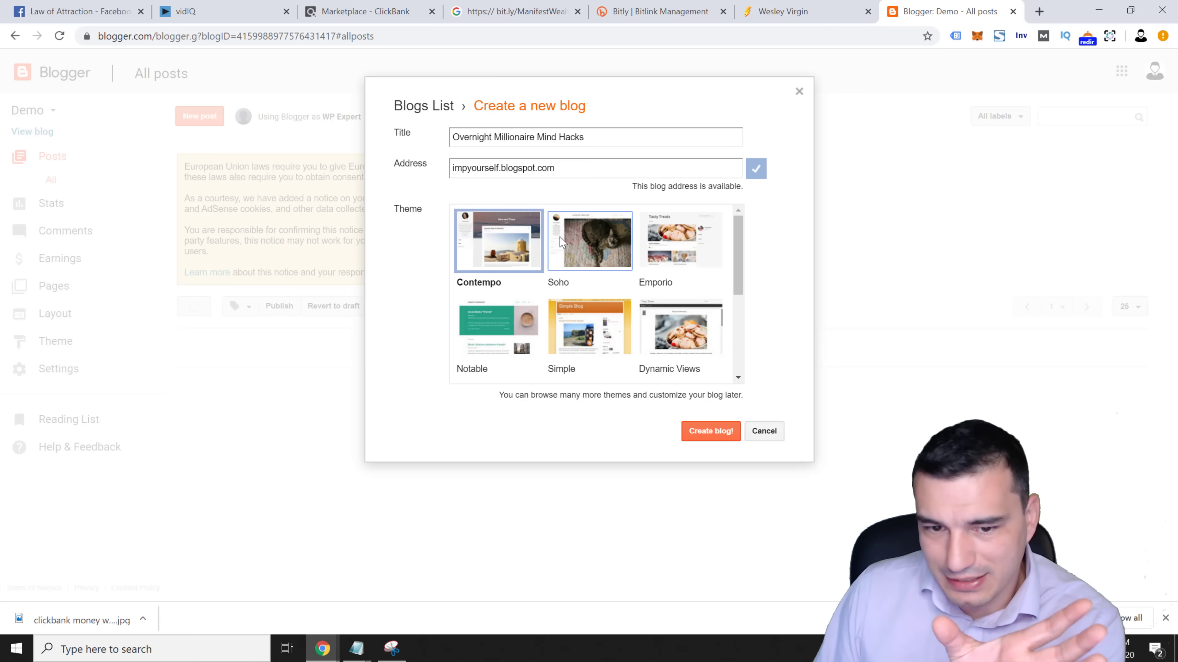
left_click(480, 245)
left_click(717, 434)
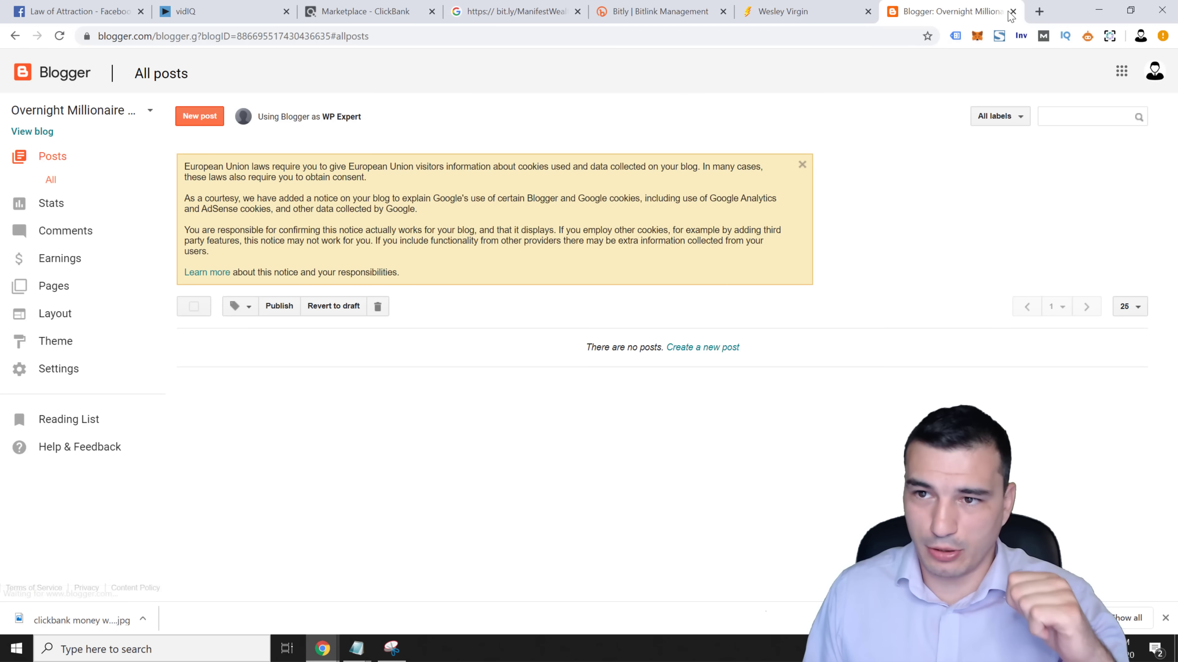
Open the "Blogspot Clickbank FREE Bridge Page" pen on CodePen in a new browser tab and pause its preview video.
left_click(1039, 10)
key("ctrl+v")
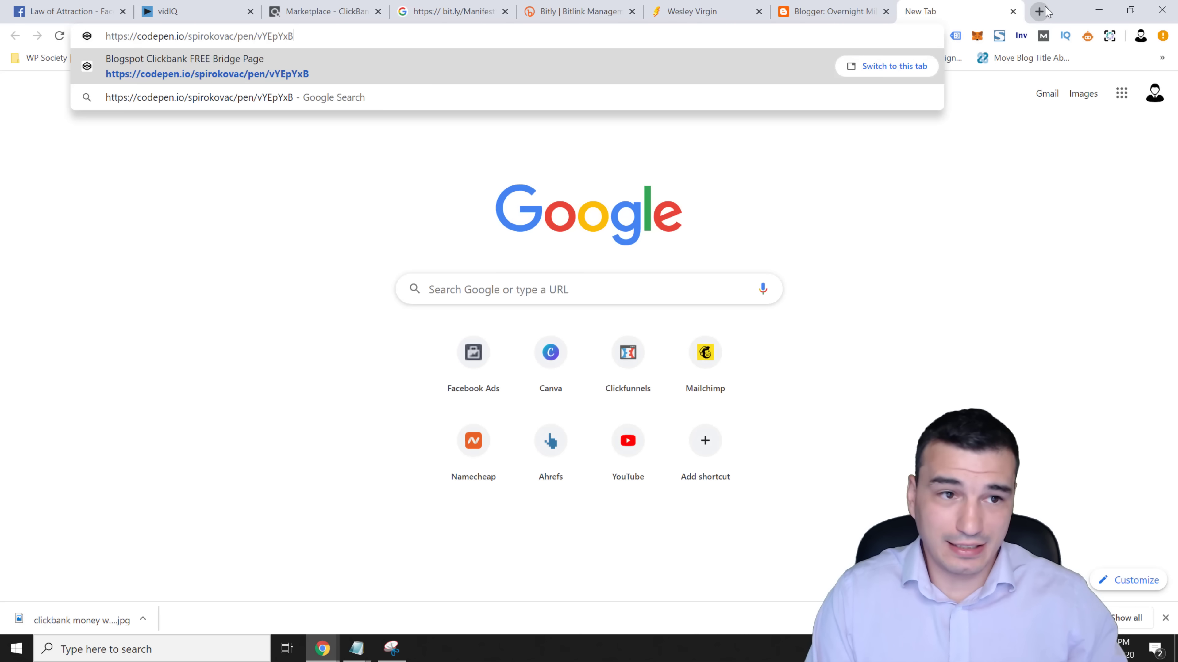
key("Return")
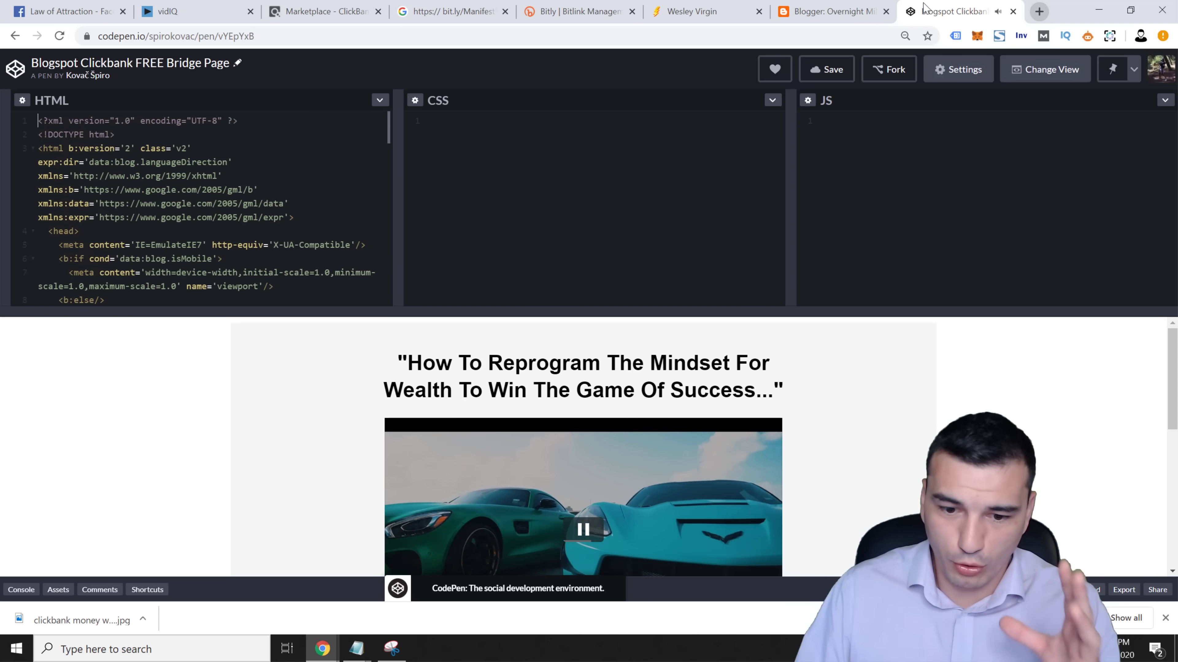
left_click(566, 528)
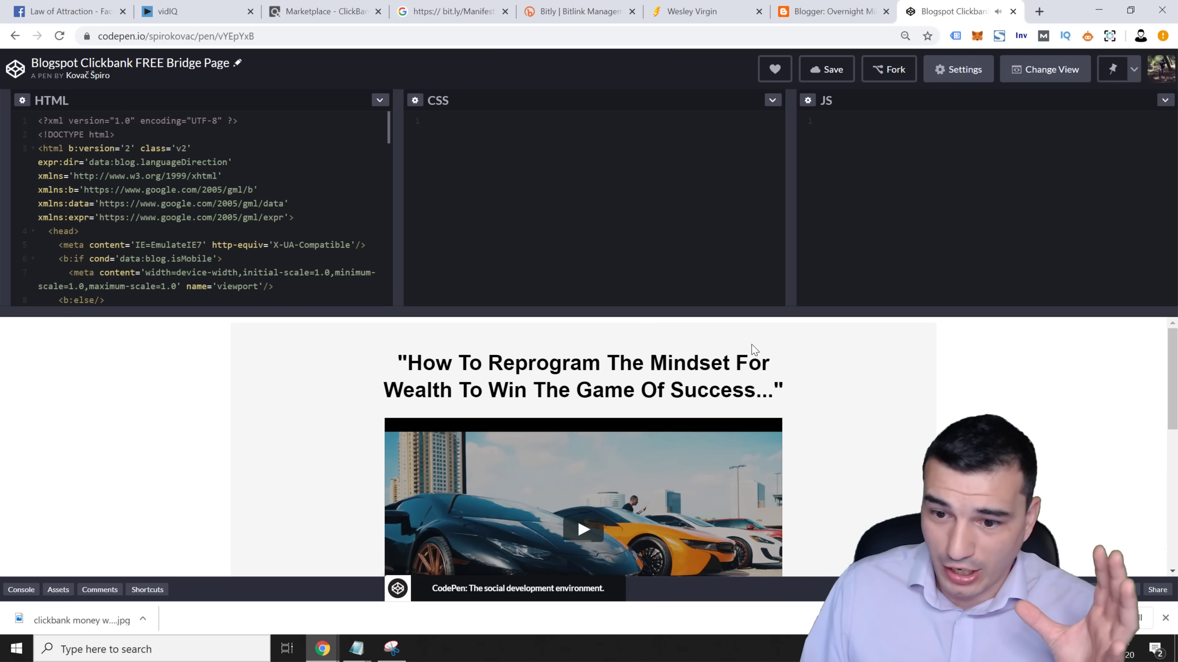
Examine the bridge page's HTML and preview, from the headline and embedded video down to the GET ACCESS NOW button's link.
left_click_drag(1173, 372, 1138, 344)
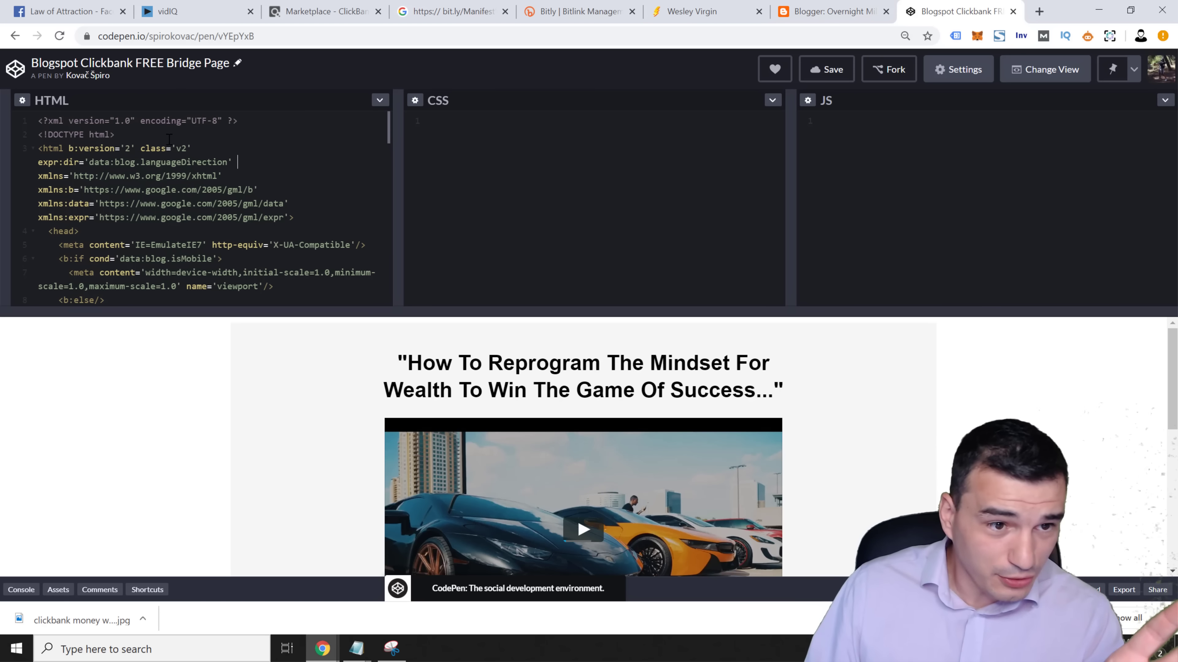
scroll(213, 189, "down", 3)
scroll(325, 172, "up", 3)
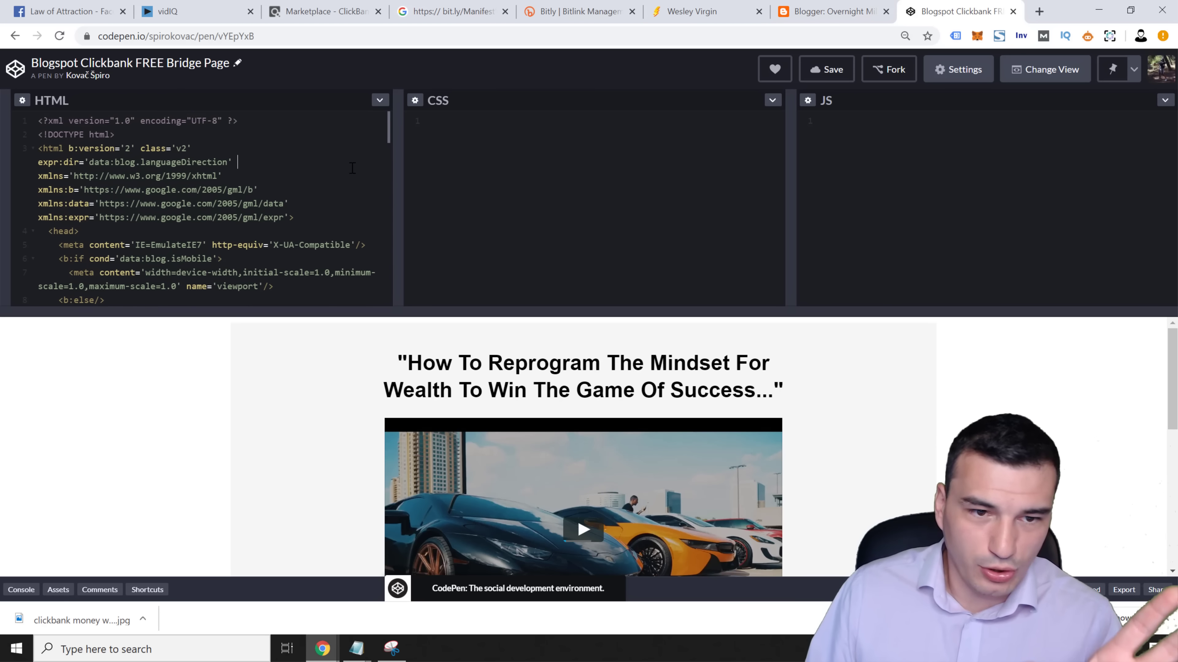
scroll(378, 175, "down", 6)
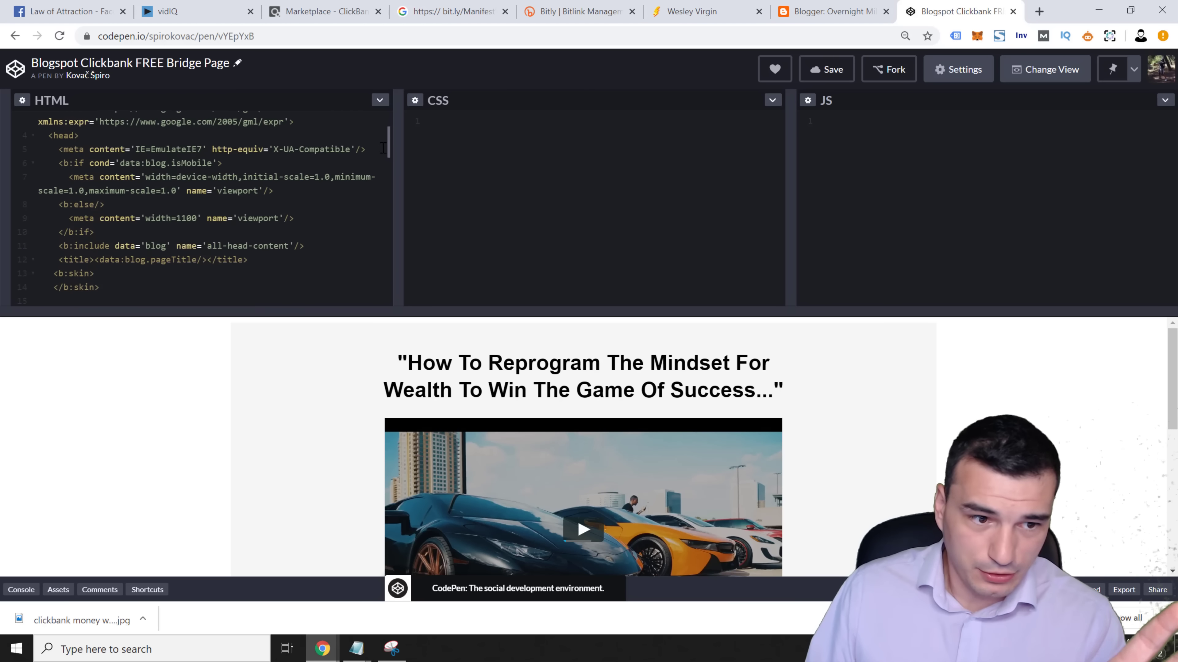
scroll(378, 181, "down", 4)
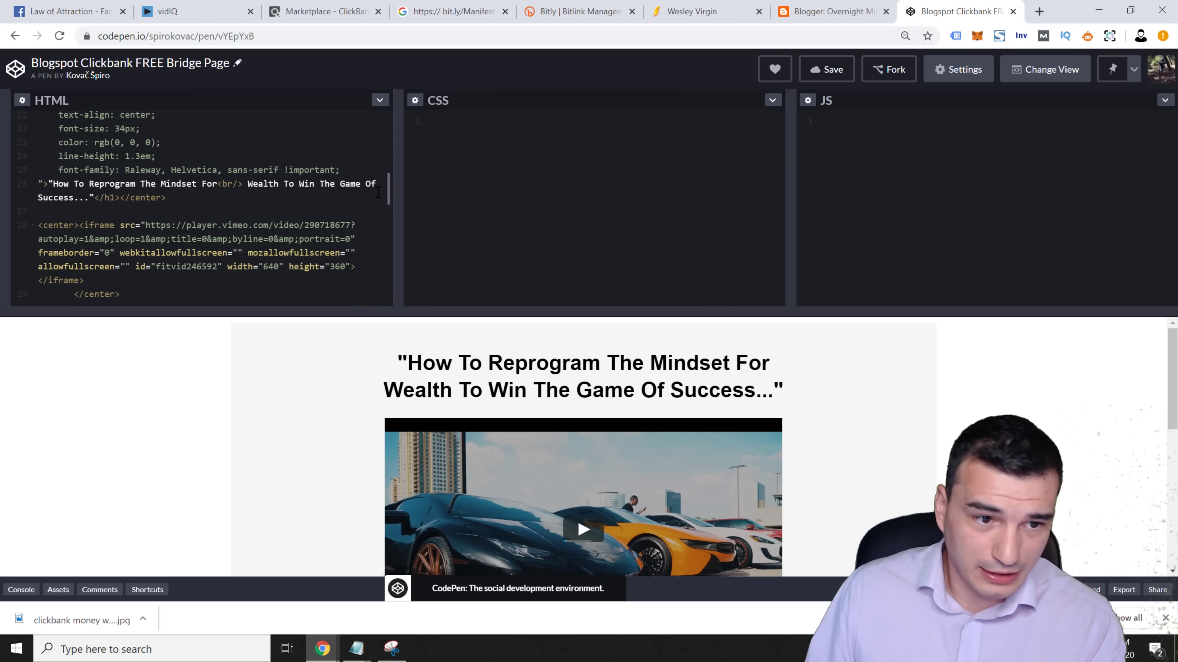
scroll(378, 192, "down", 6)
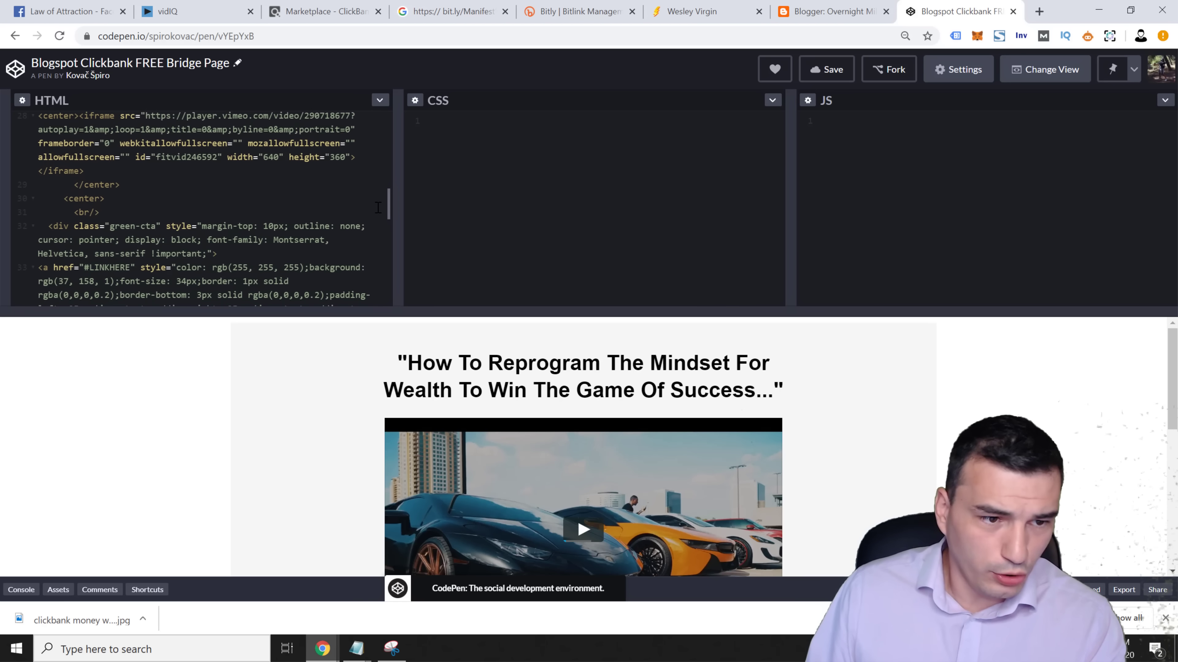
scroll(377, 223, "down", 3)
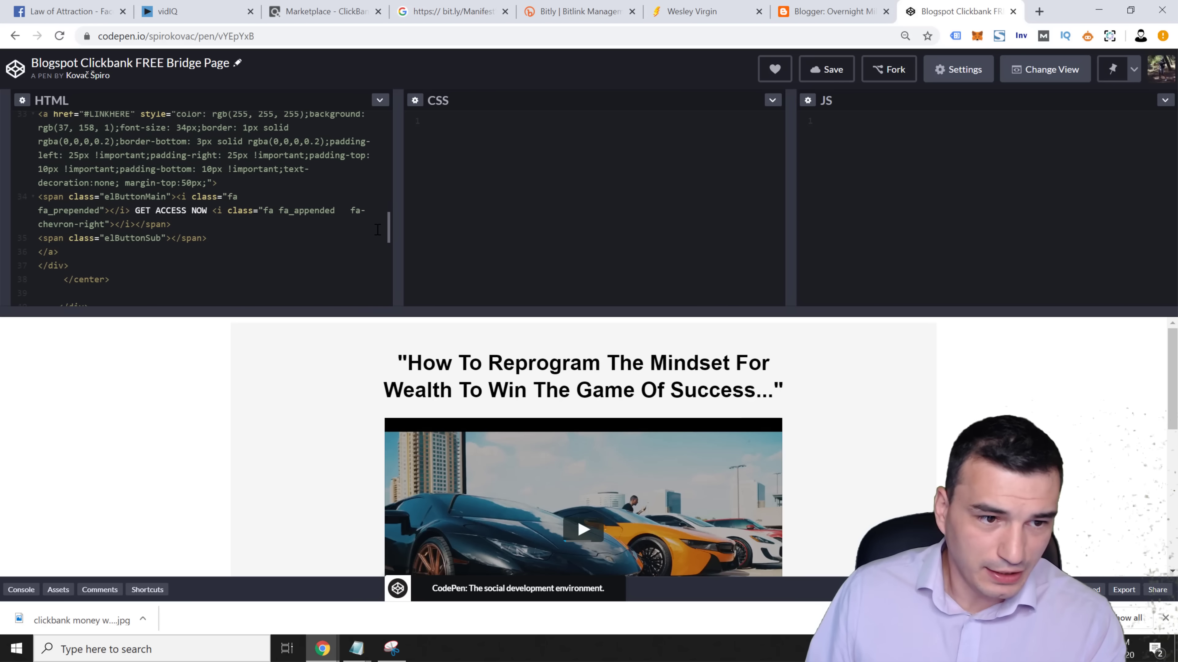
scroll(791, 465, "down", 5)
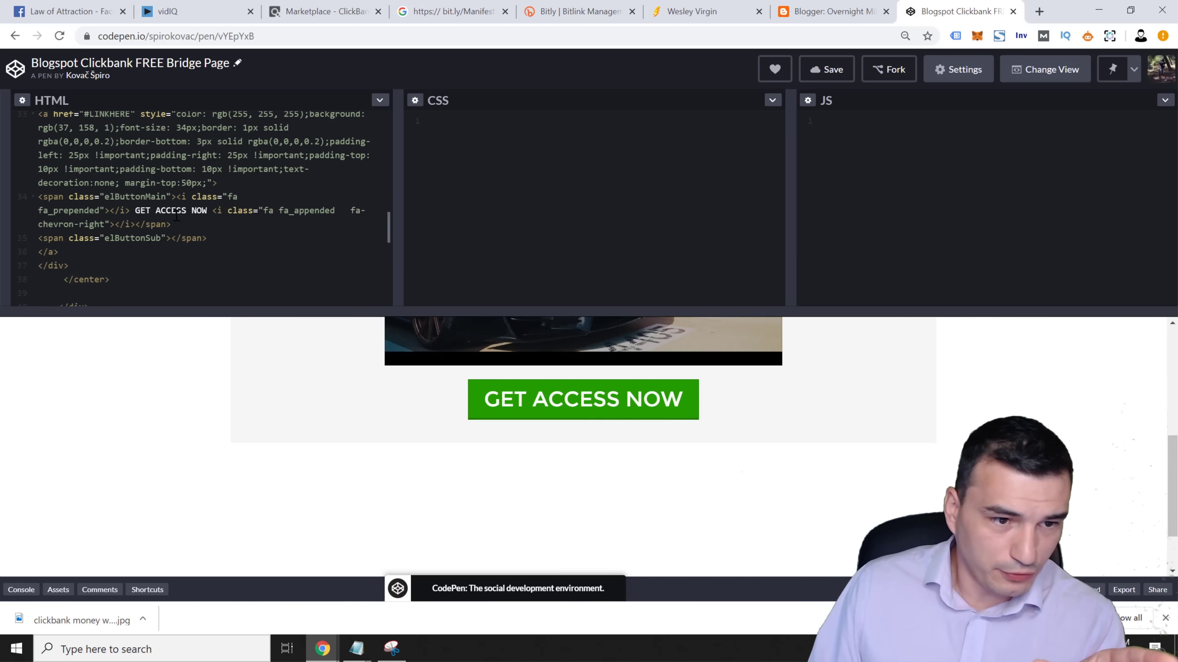
scroll(200, 203, "up", 2)
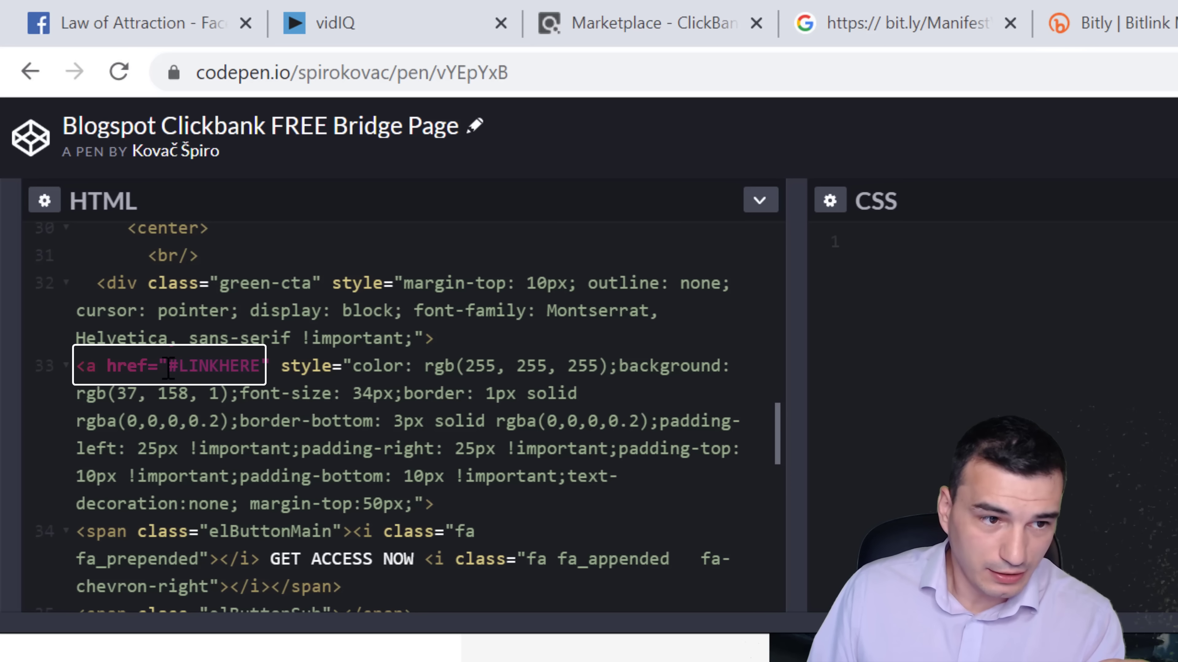
left_click_drag(169, 366, 269, 367)
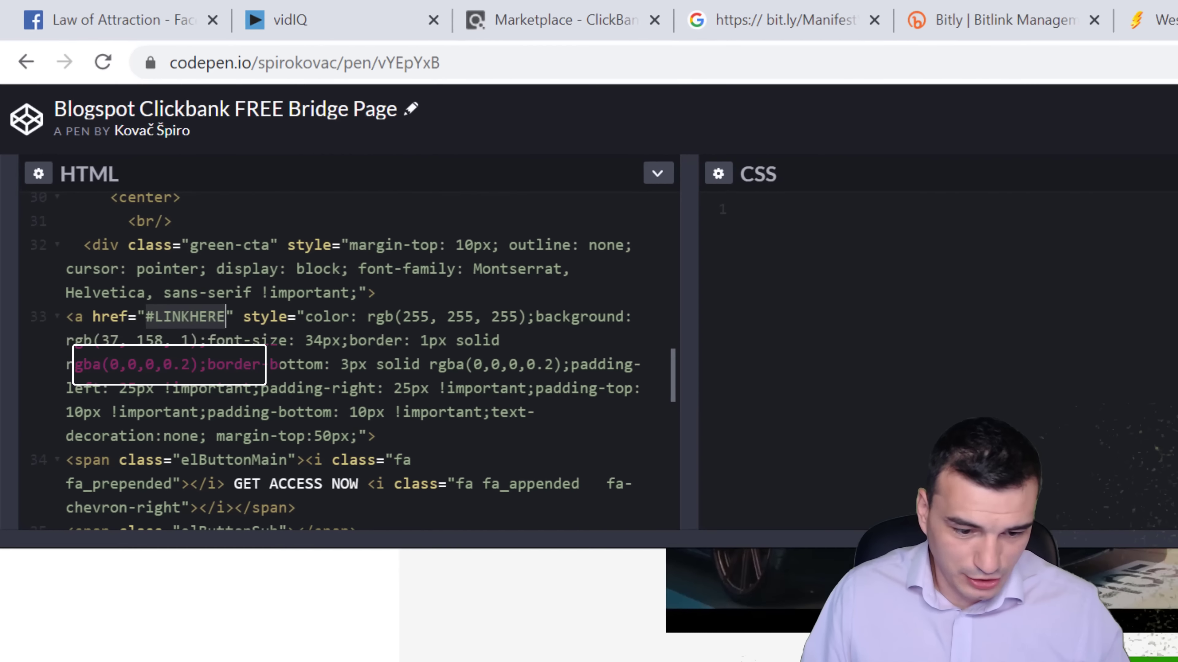
mouse_move(356, 648)
left_click(524, 582)
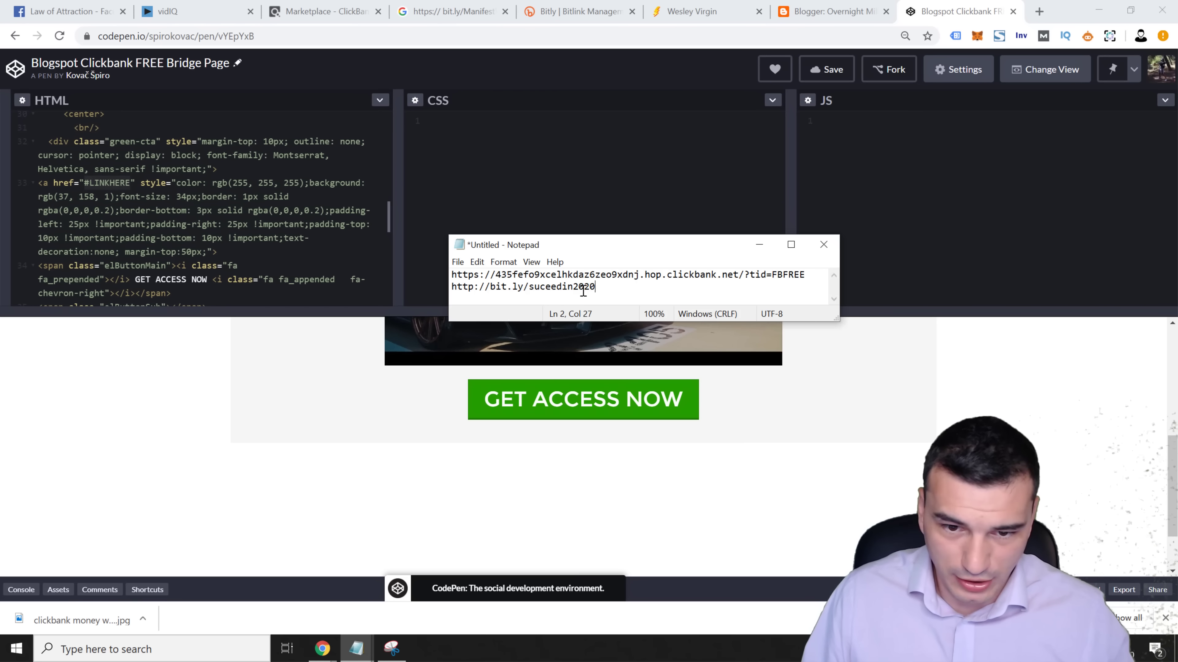
left_click_drag(598, 286, 450, 296)
key("ctrl+c")
left_click(91, 182)
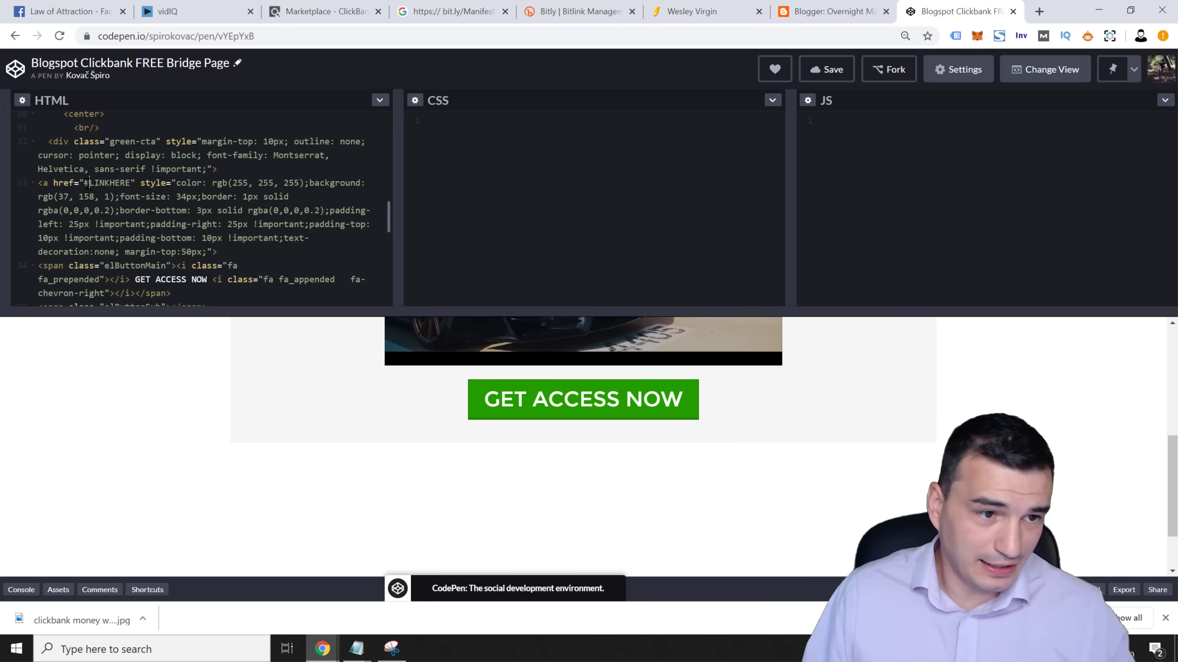
left_click_drag(84, 182, 131, 182)
key("ctrl+v")
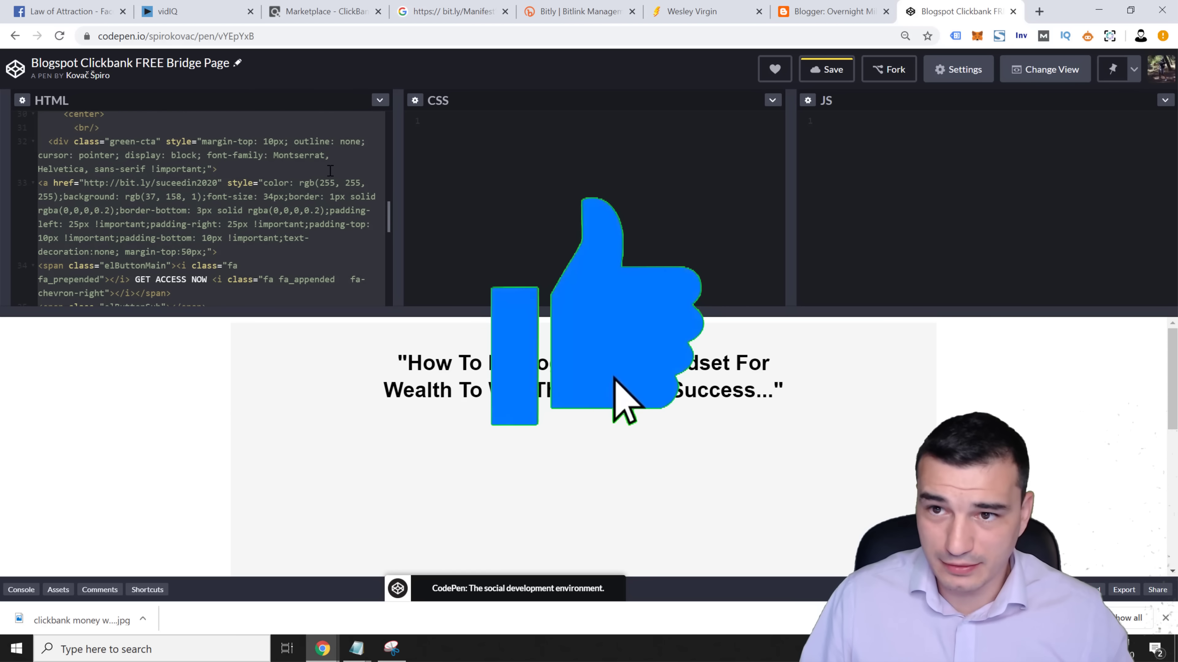
Open the new blog's theme HTML editor in Blogger by changing "allposts" at the end of the page address to "templatehtml".
left_click(838, 10)
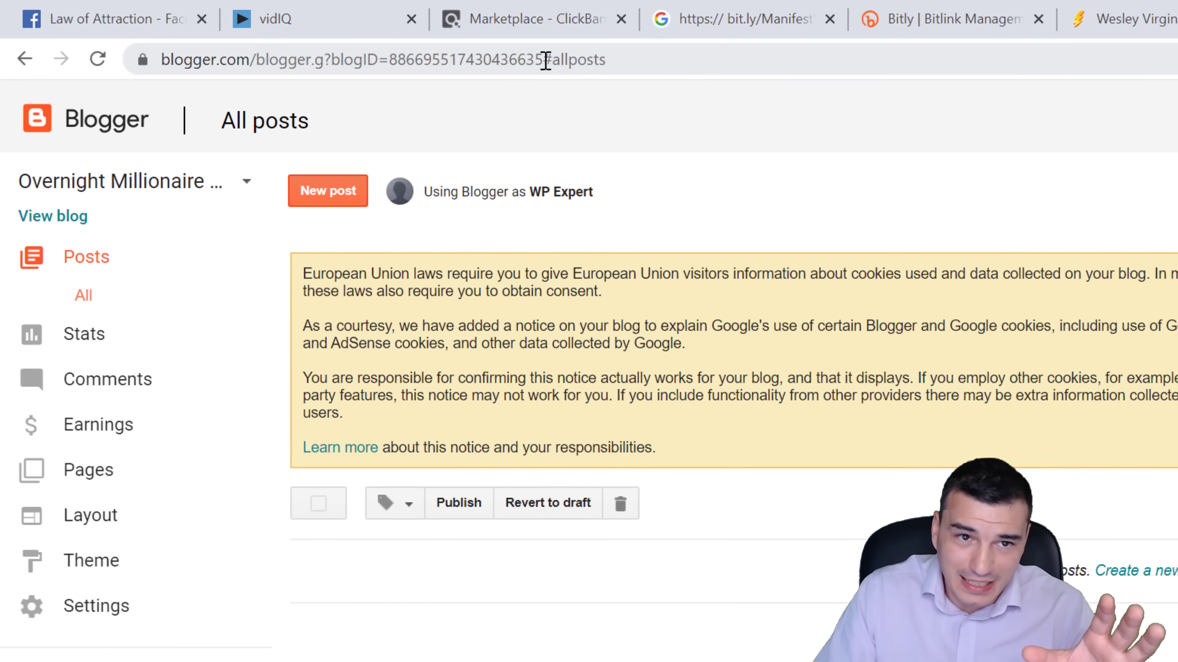
left_click_drag(547, 60, 603, 60)
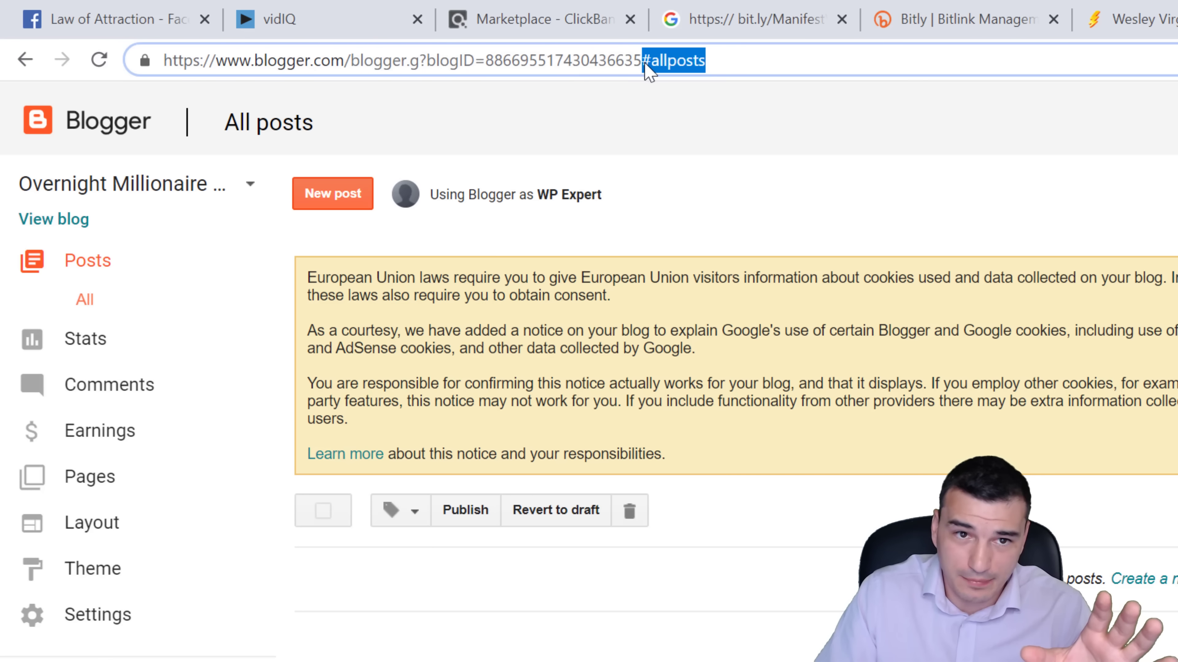
left_click(647, 60)
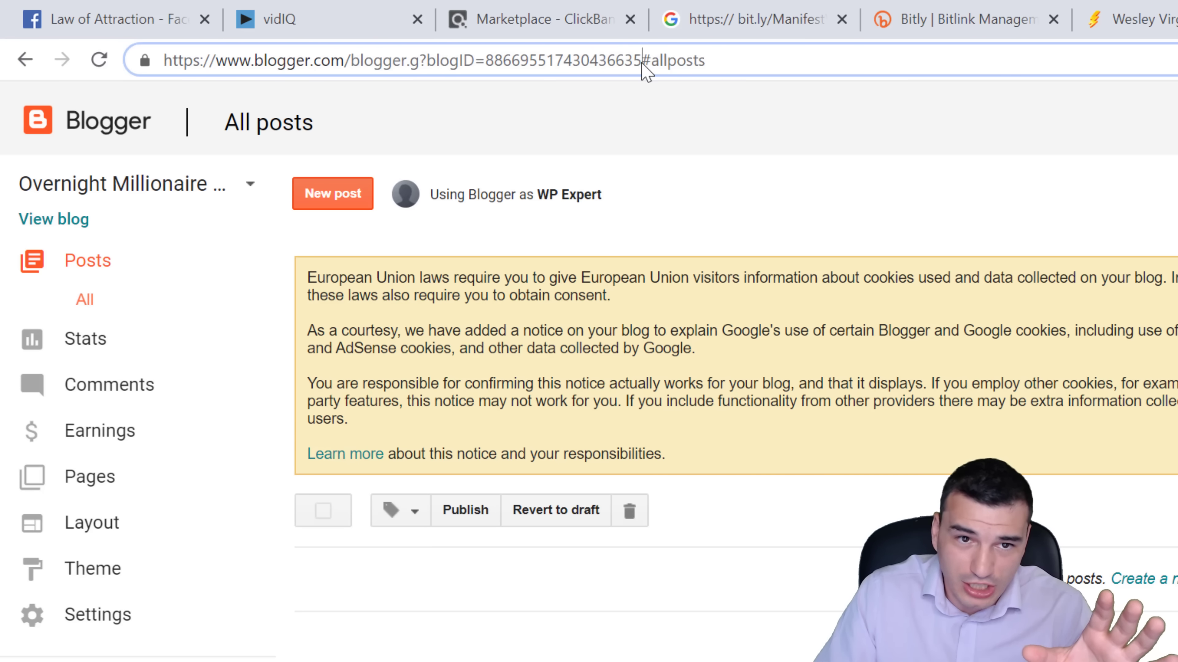
left_click_drag(651, 59, 742, 68)
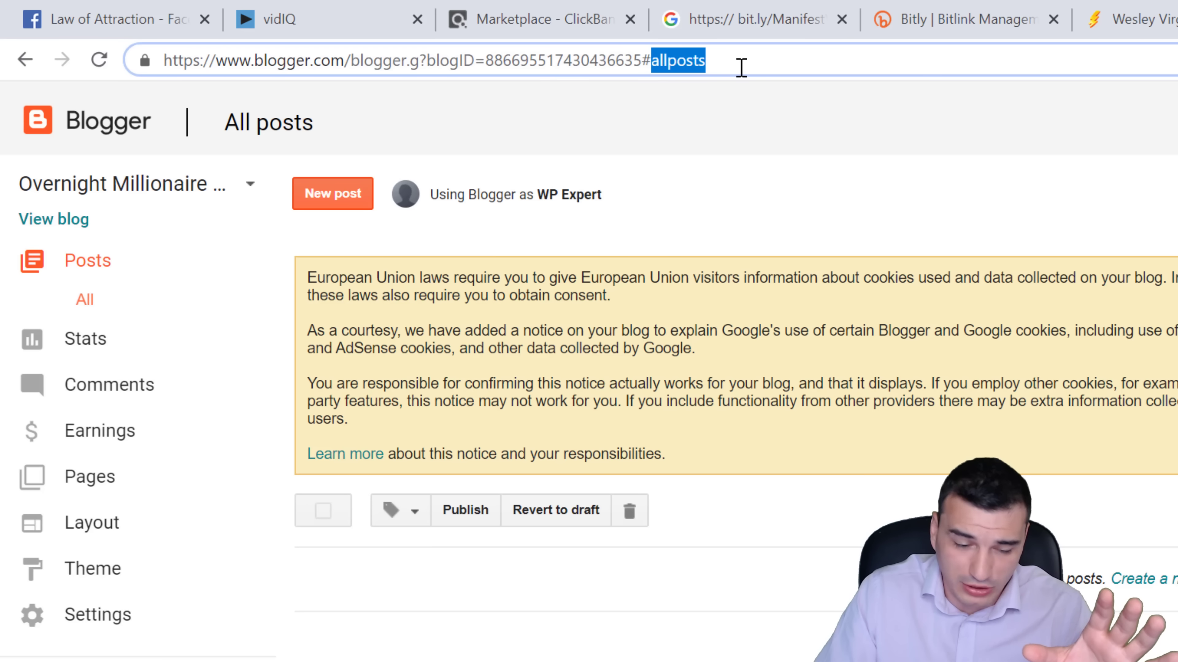
type("tem")
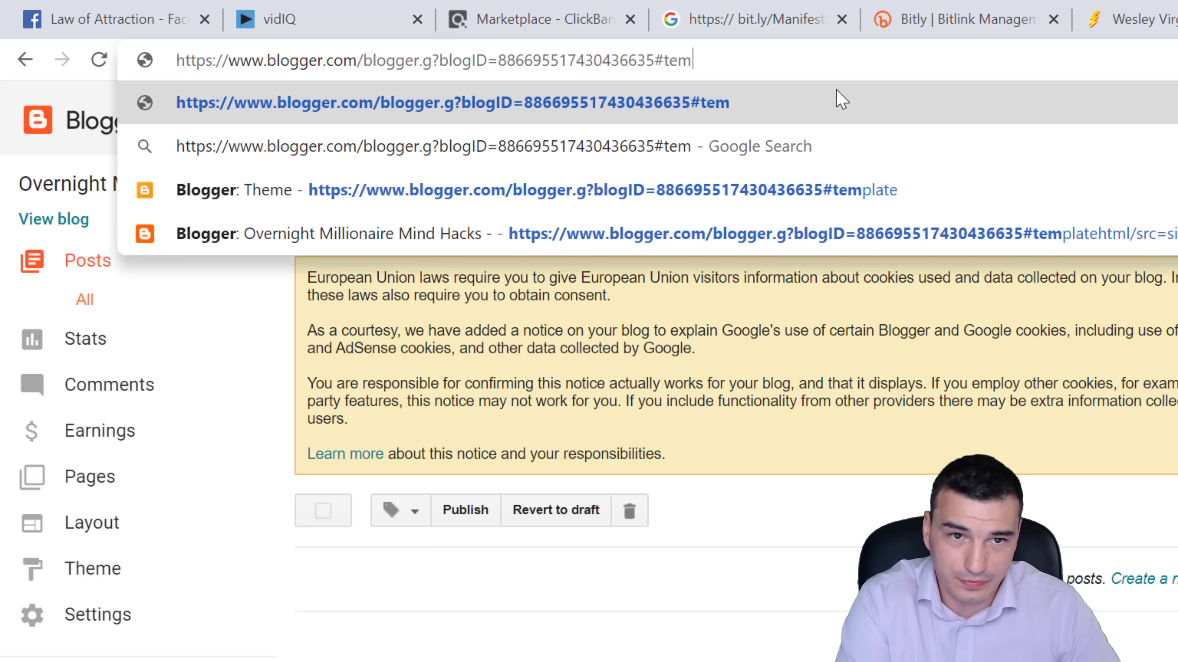
type("pl")
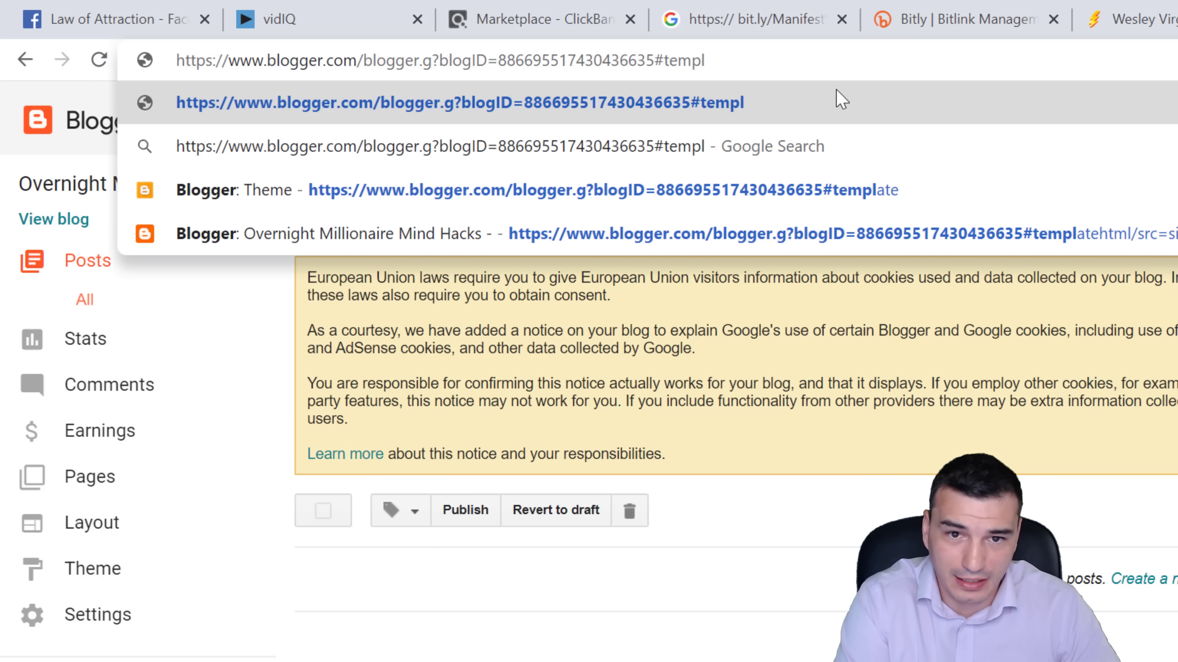
type("atehtml")
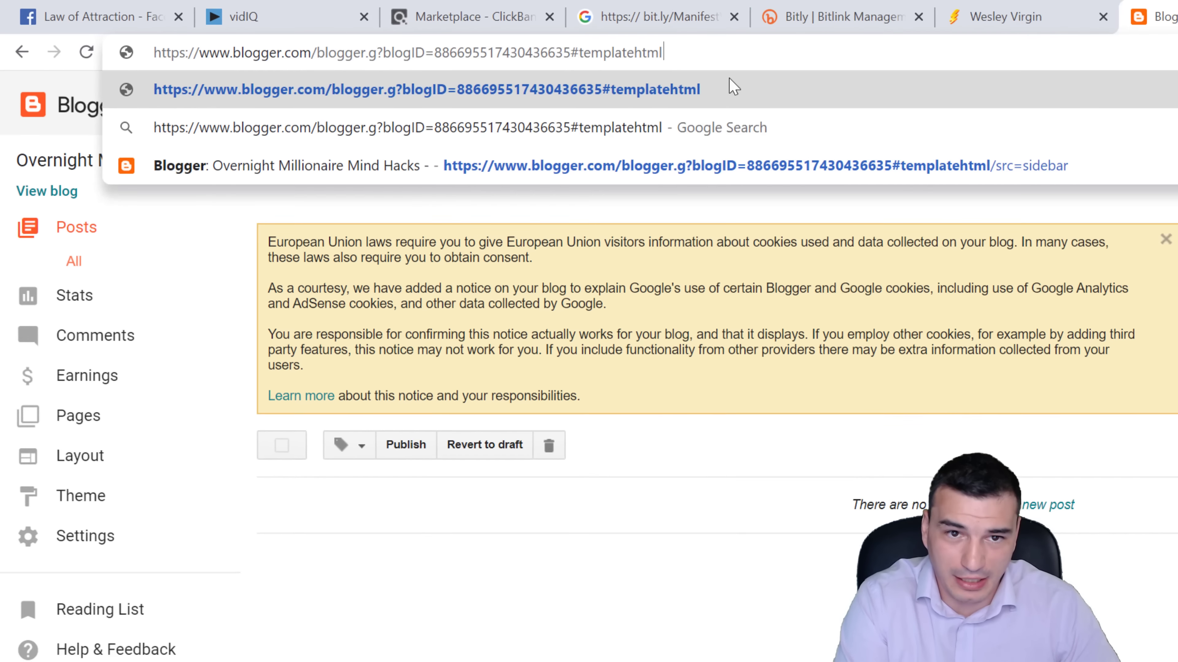
key("Return")
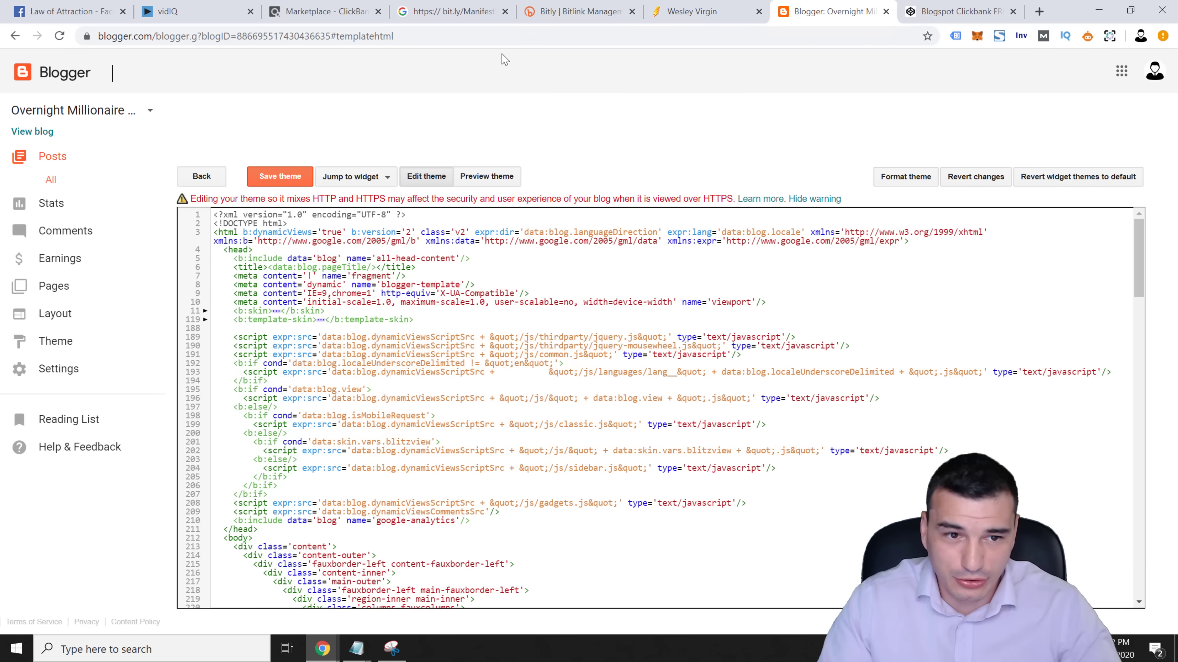
Replace the blog's entire theme HTML in Blogger with the edited bridge page code from the CodePen pen and save the theme.
left_click(932, 11)
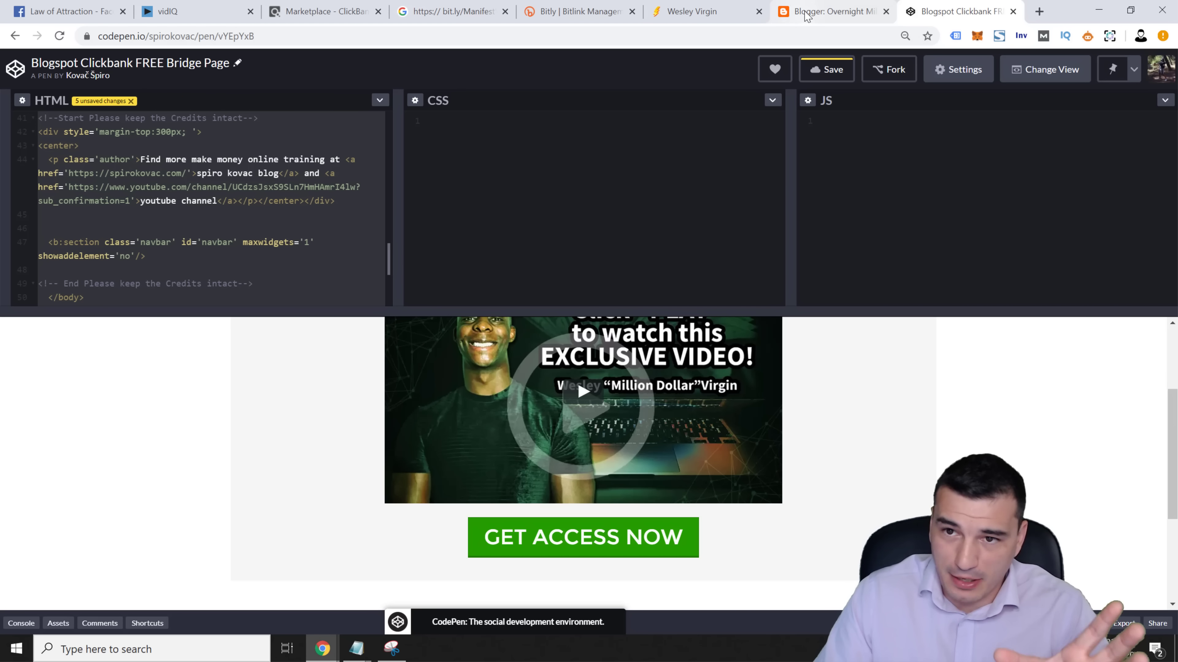
left_click(830, 11)
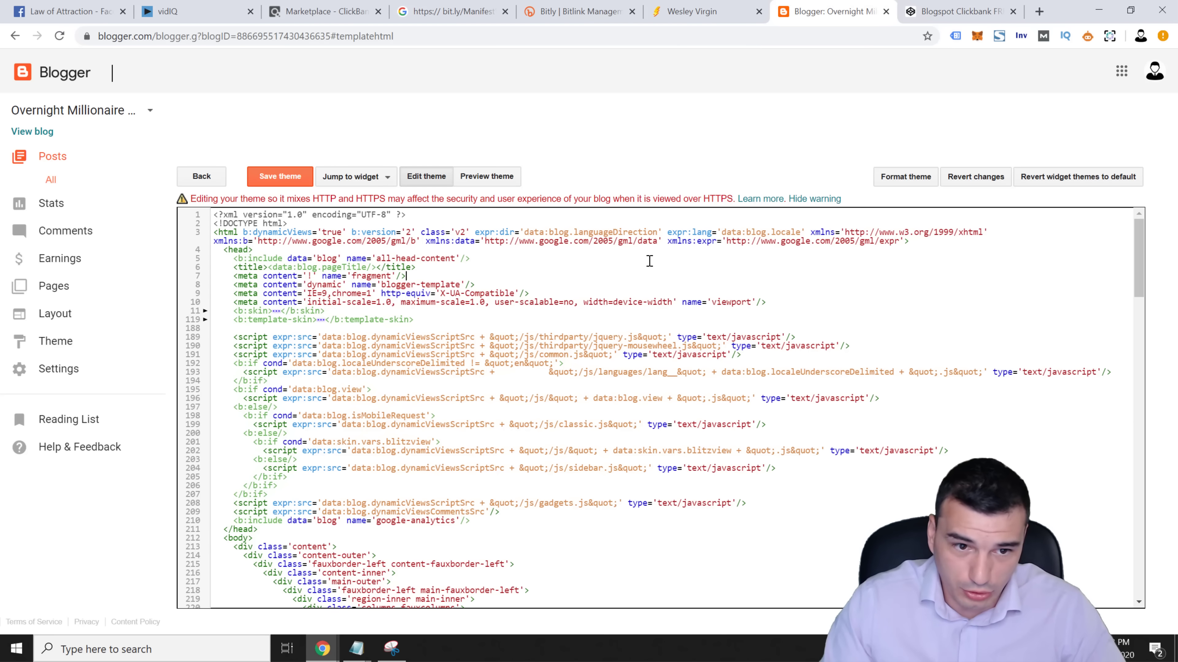
key("ctrl+a")
key("ctrl+v")
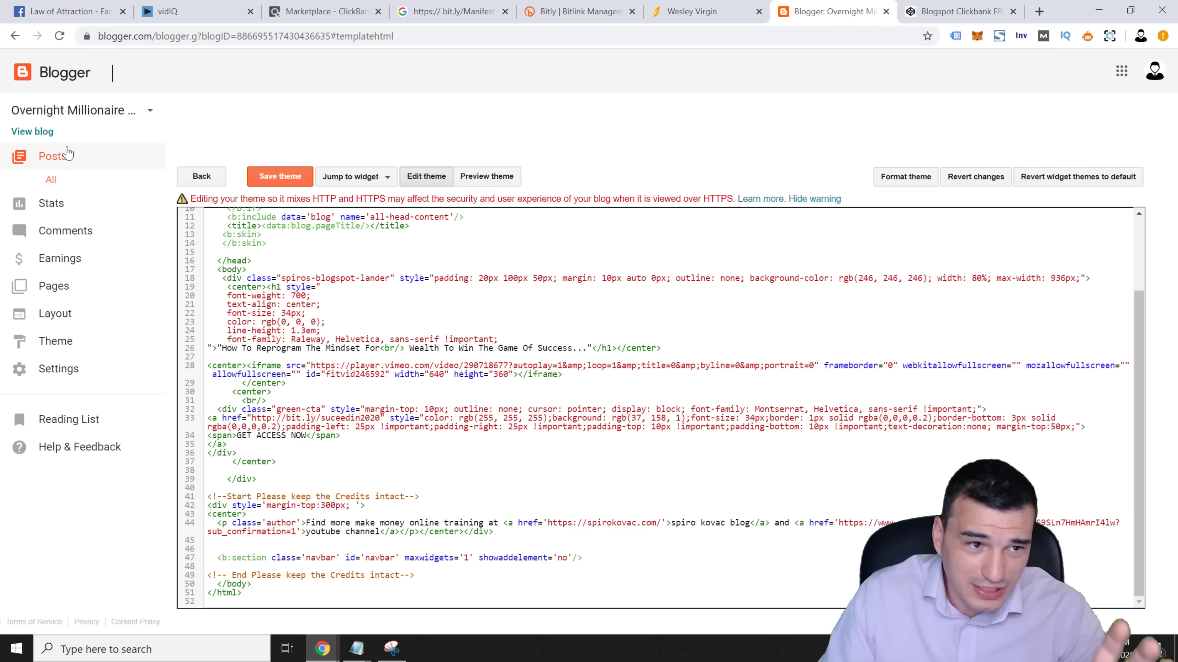
Open the live blog, test the GET ACCESS NOW link, and return to the bridge page with its video paused.
middle_click(31, 133)
left_click(812, 7)
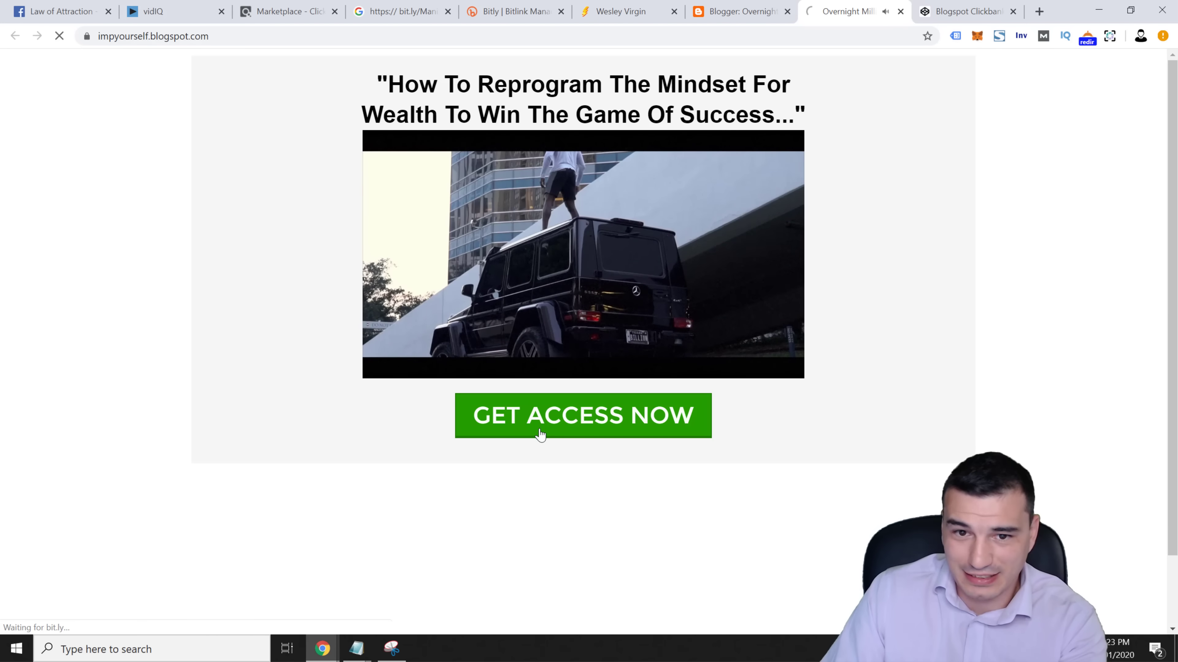
left_click(541, 434)
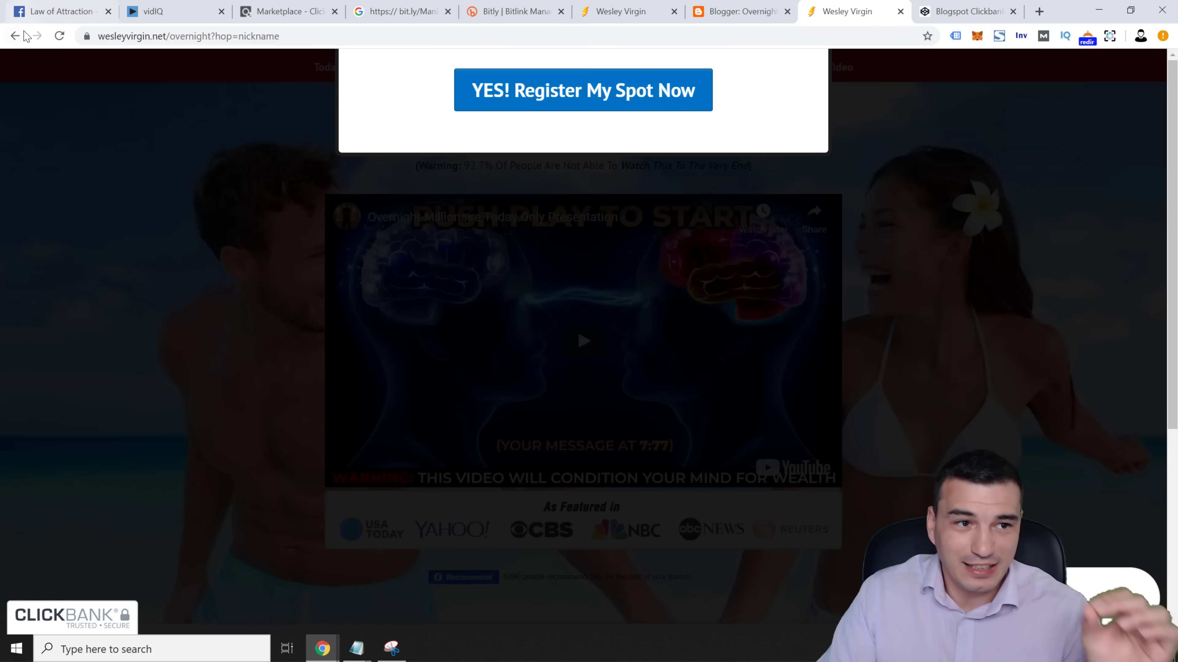
left_click(15, 36)
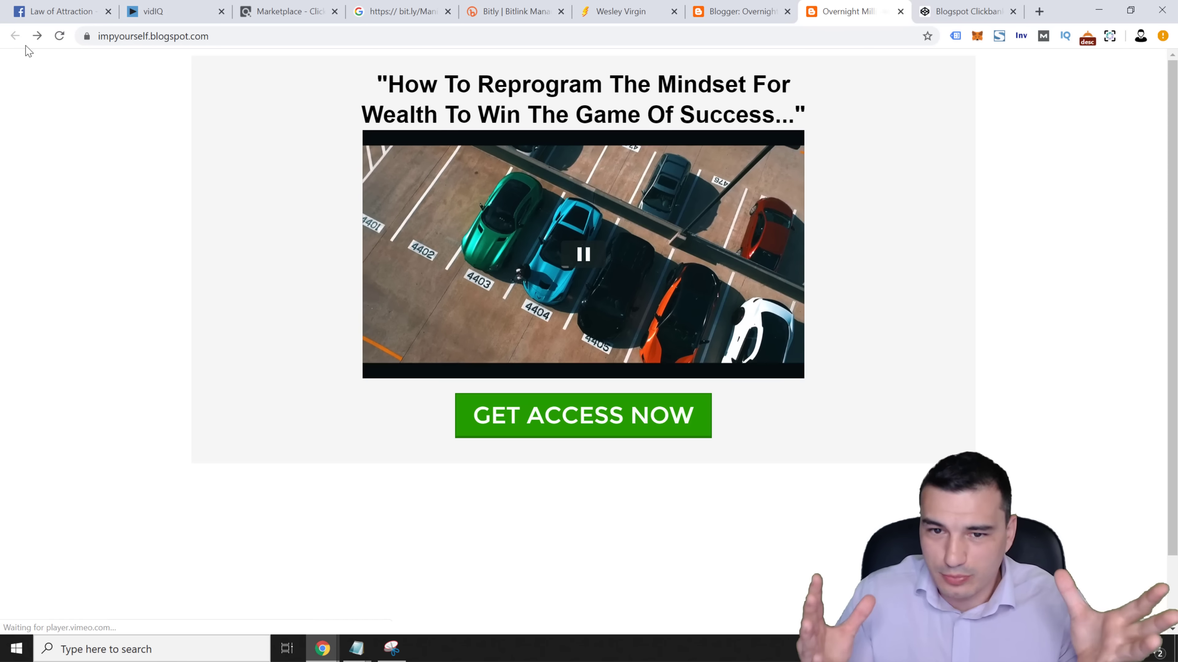
left_click(621, 176)
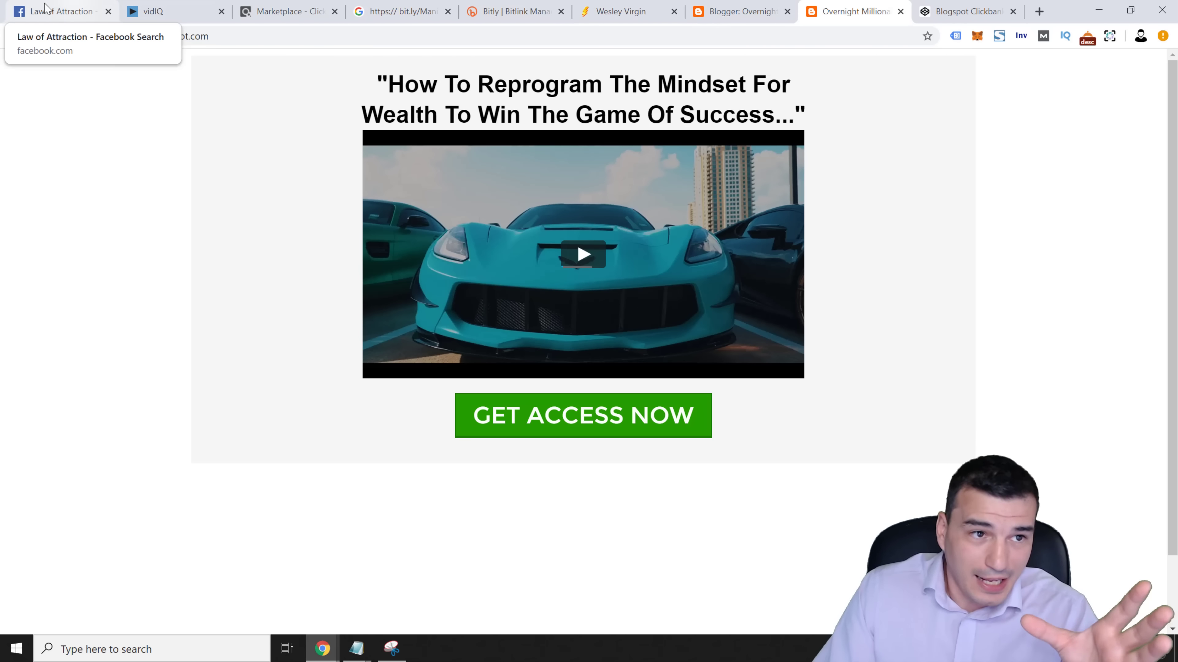
Search Facebook for "Law of Attraction" groups and open the already joined Law of Attraction group.
left_click(55, 11)
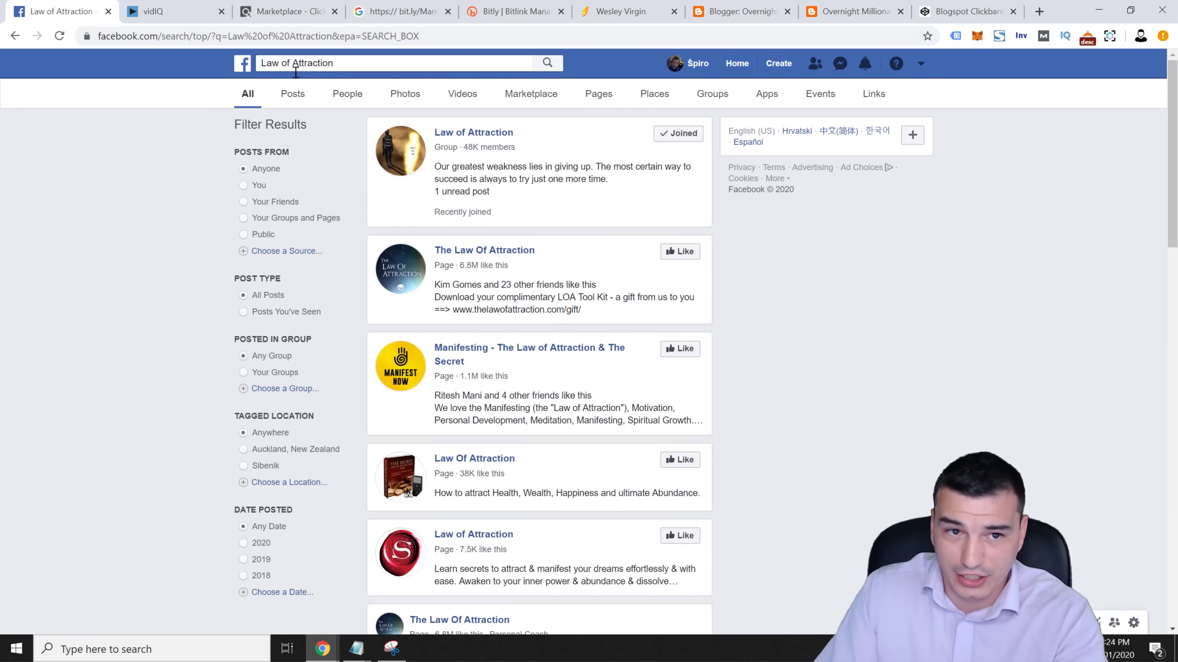
left_click(243, 64)
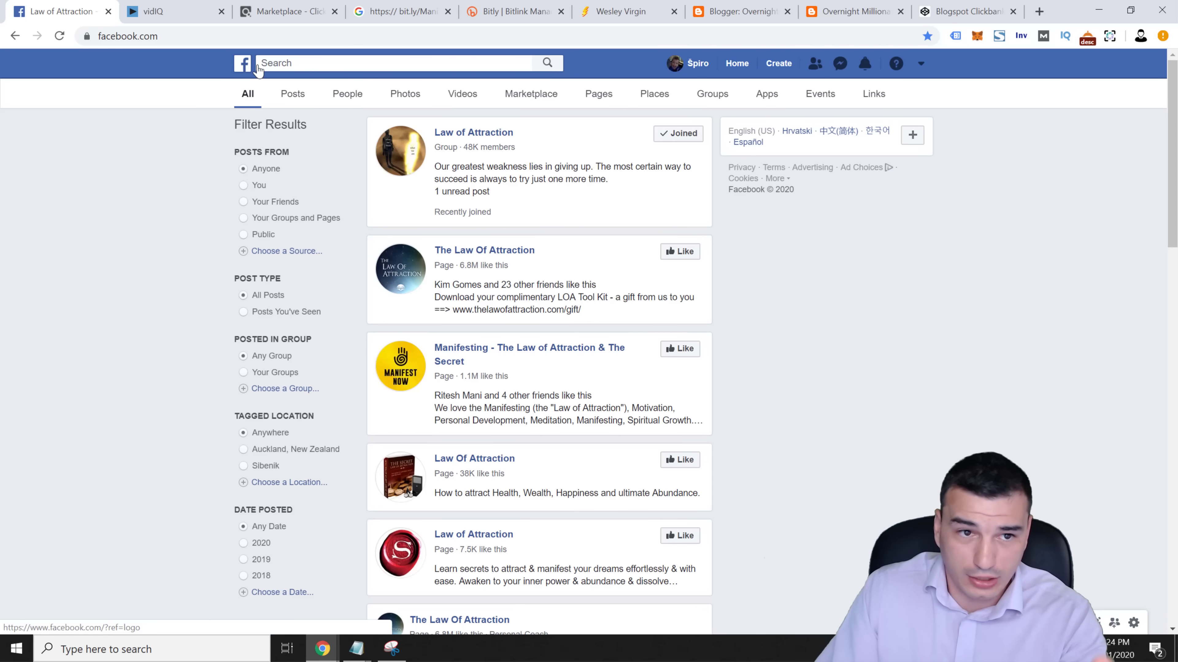
left_click(301, 67)
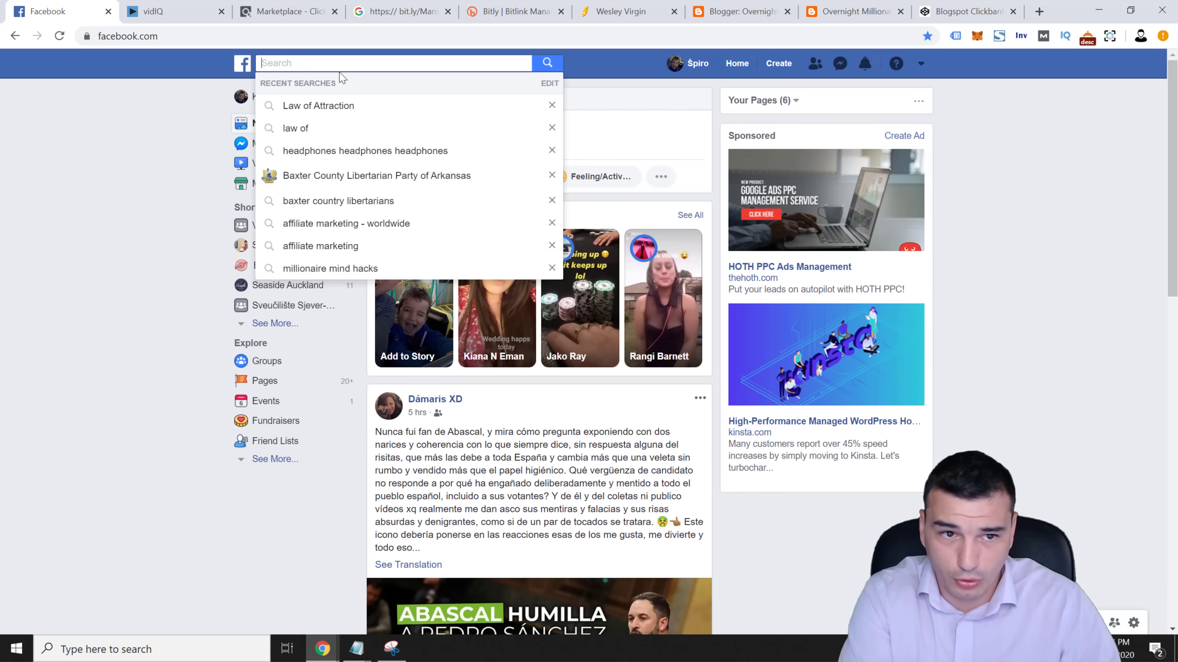
left_click(311, 106)
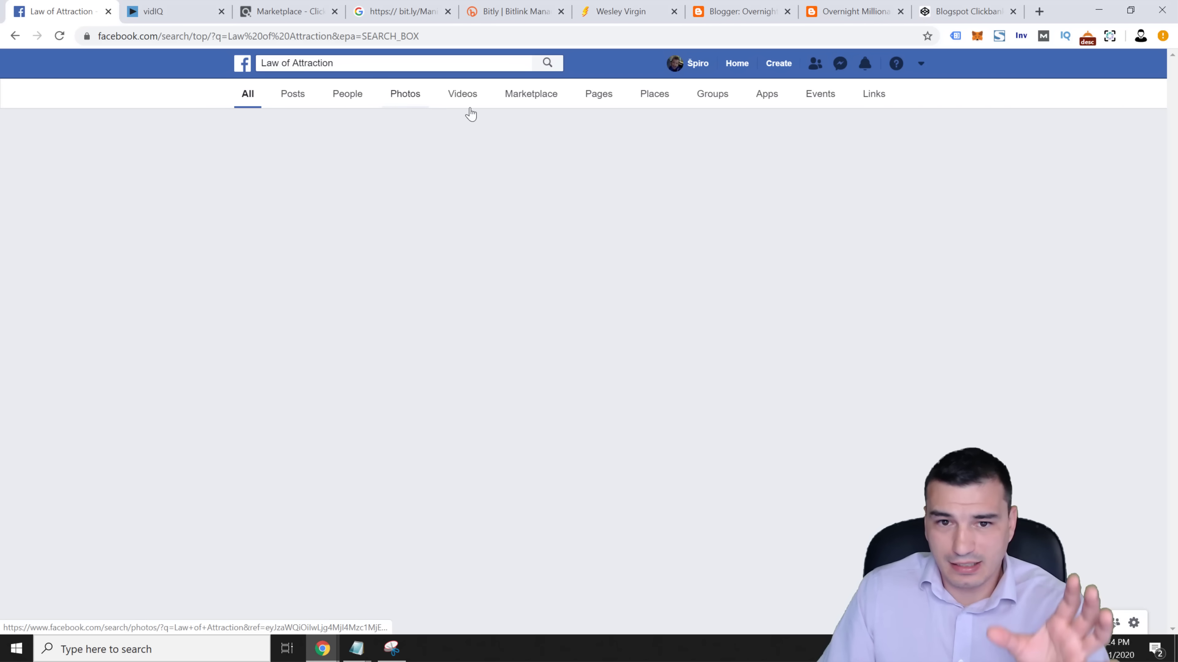
left_click(713, 96)
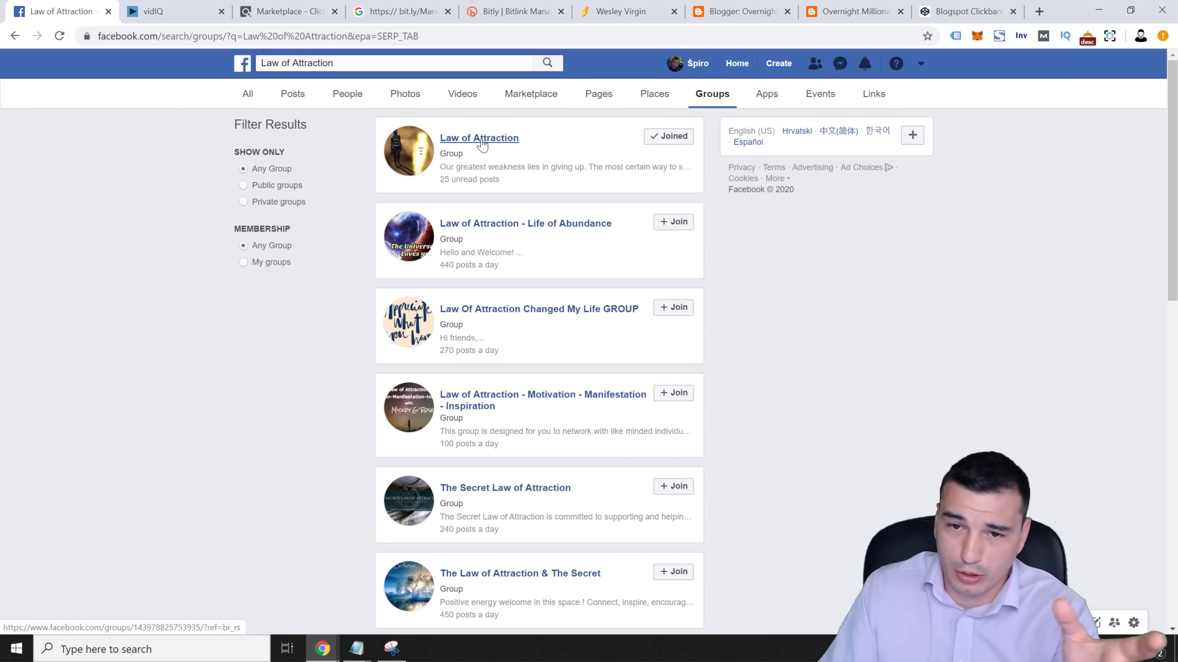
left_click(481, 142)
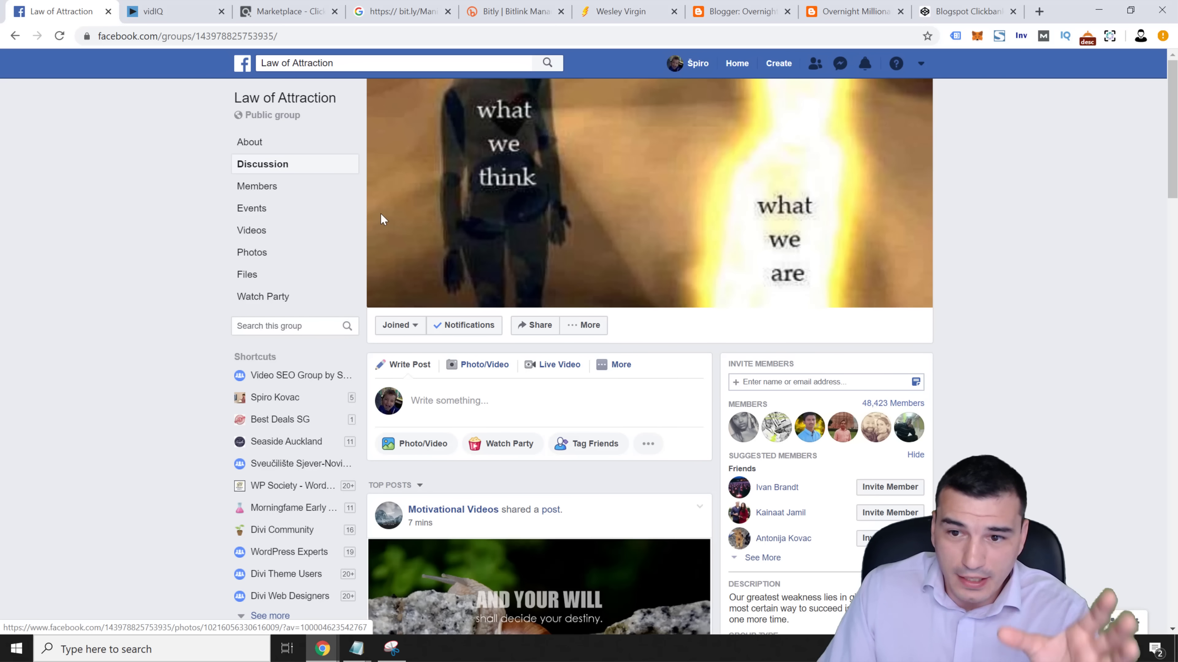
scroll(197, 320, "down", 5)
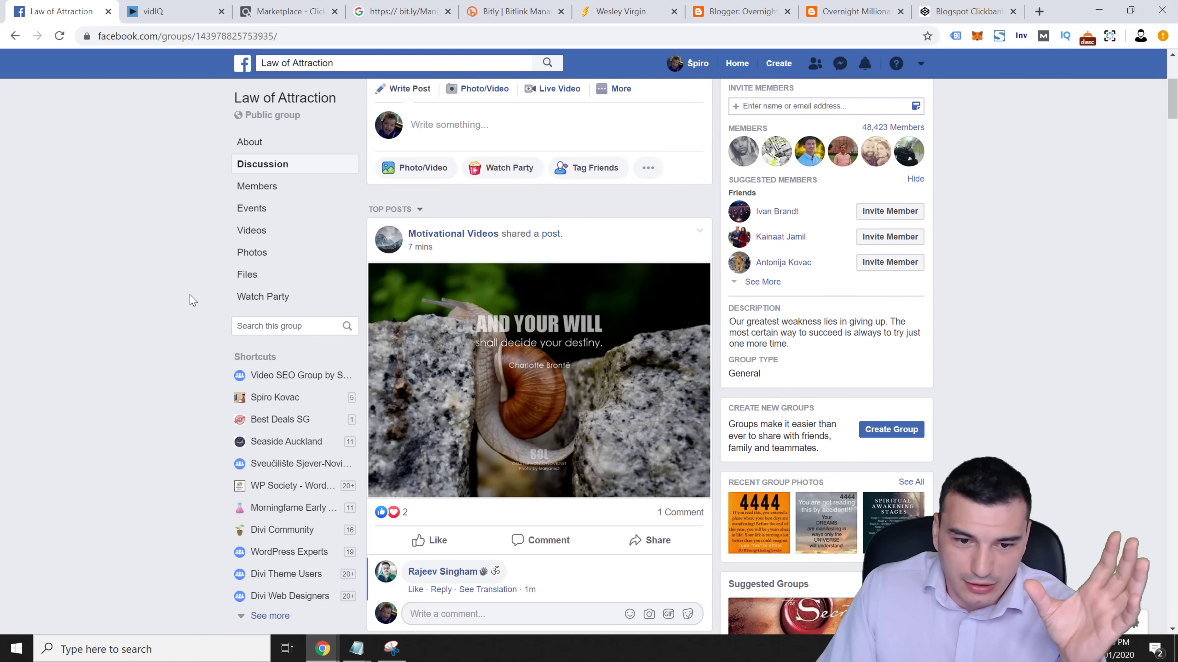
Search Google Images for "manifest wealth" in place of the bit.ly/ManifestWealths query.
left_click(397, 11)
left_click(202, 80)
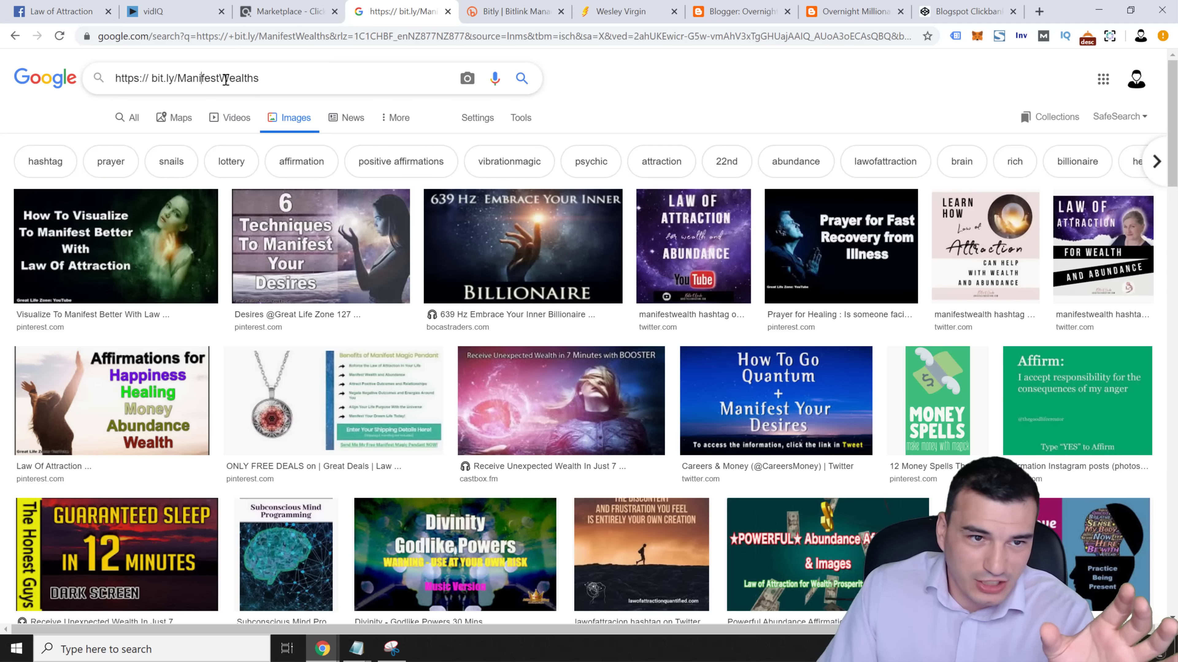
left_click_drag(265, 79, 115, 80)
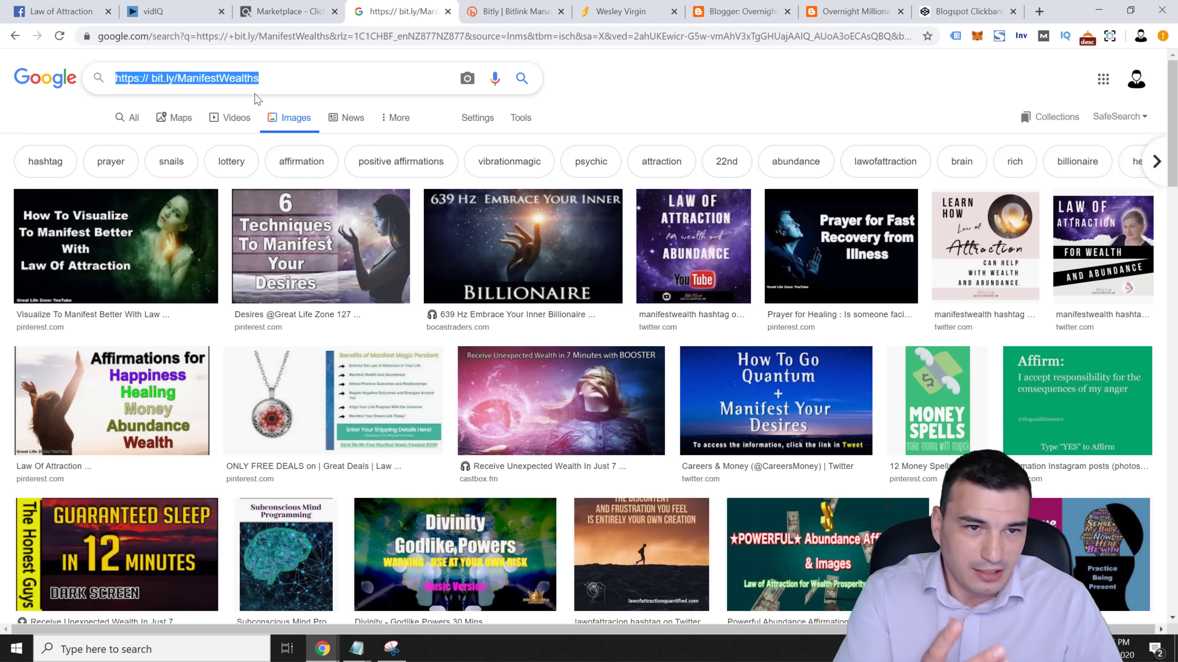
type("mani")
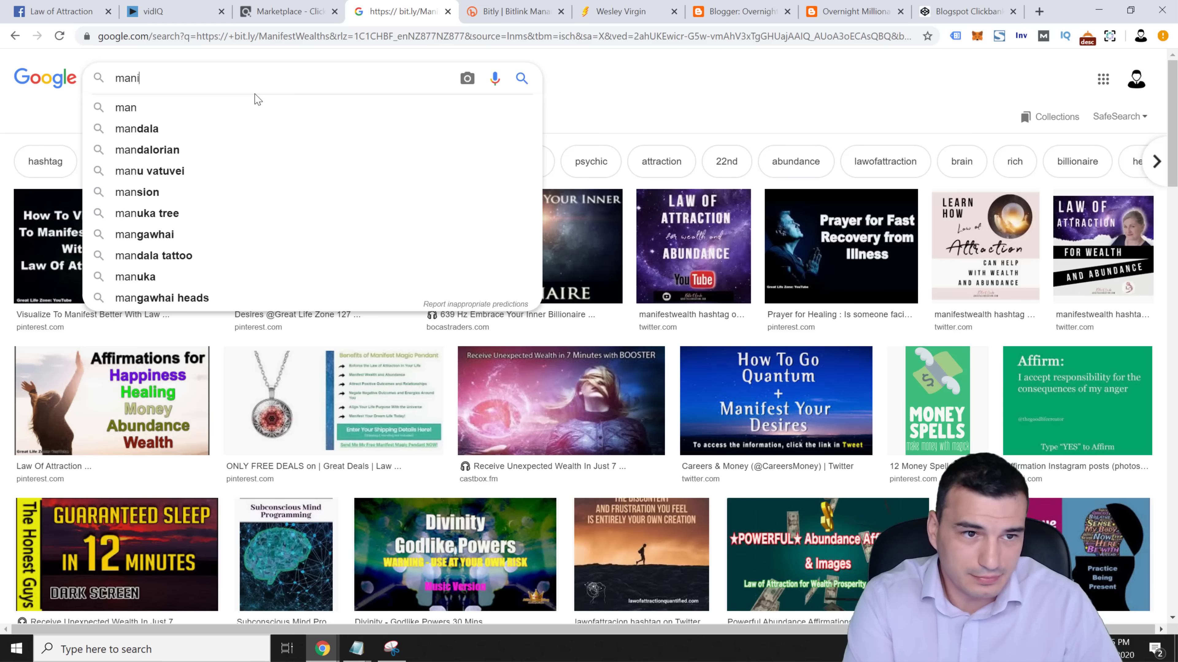
type("fest wealth")
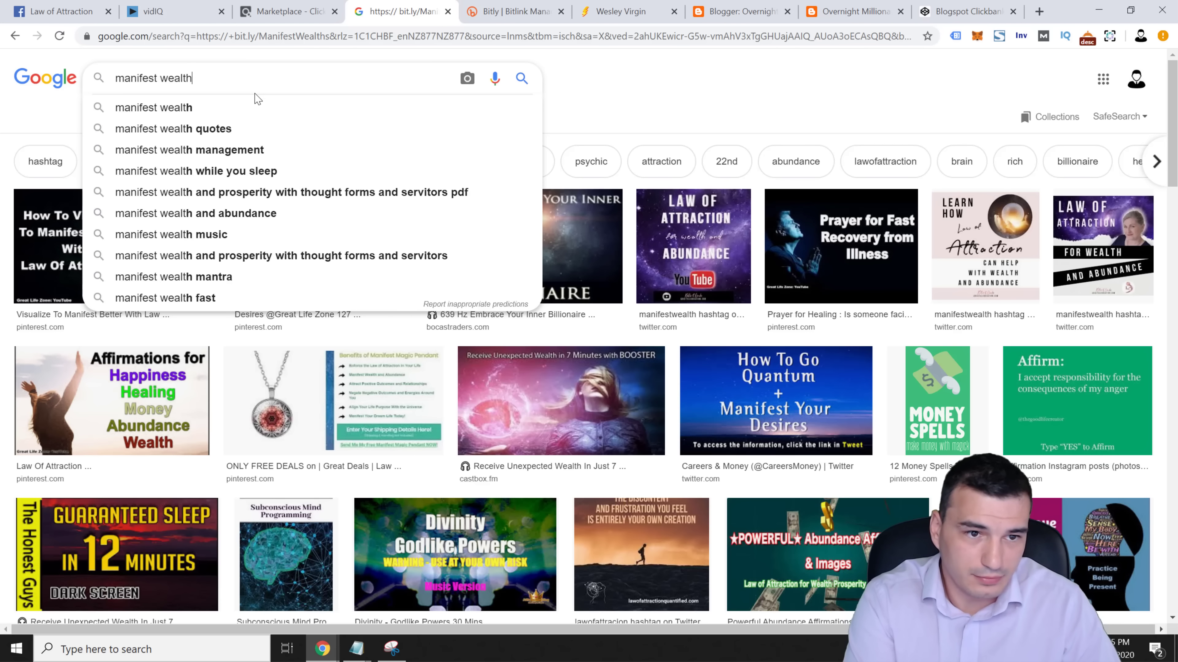
key("Return")
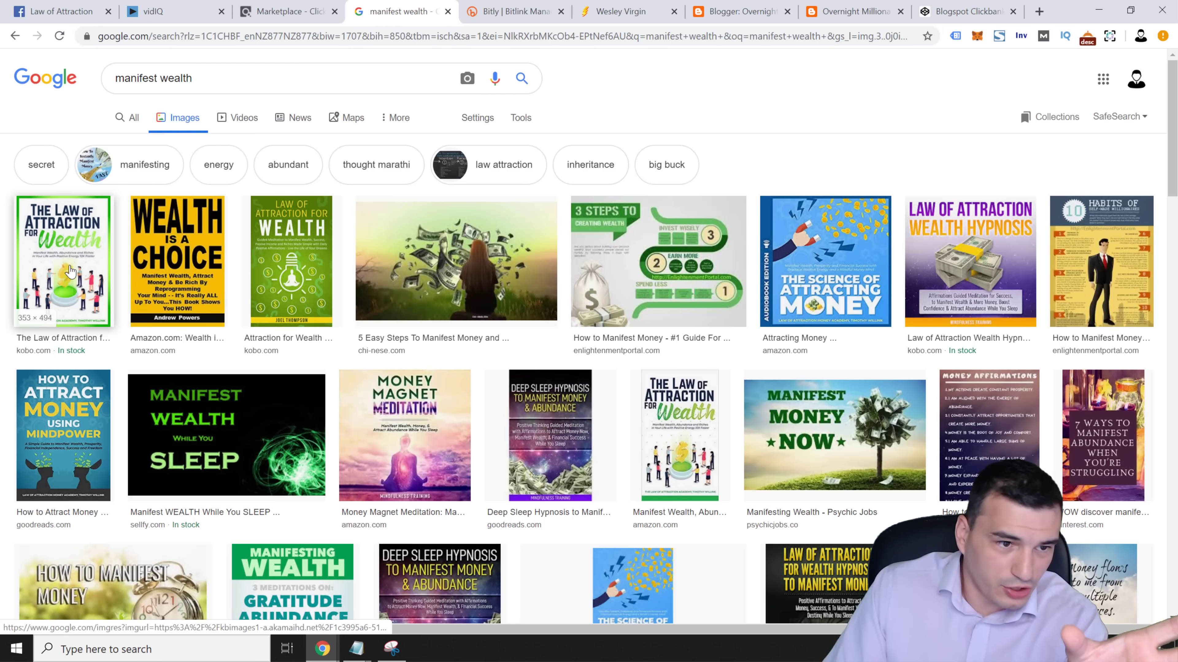
Open the "The Law of Attraction for Wealth" cover from the image results as a standalone image in its own tab.
middle_click(81, 268)
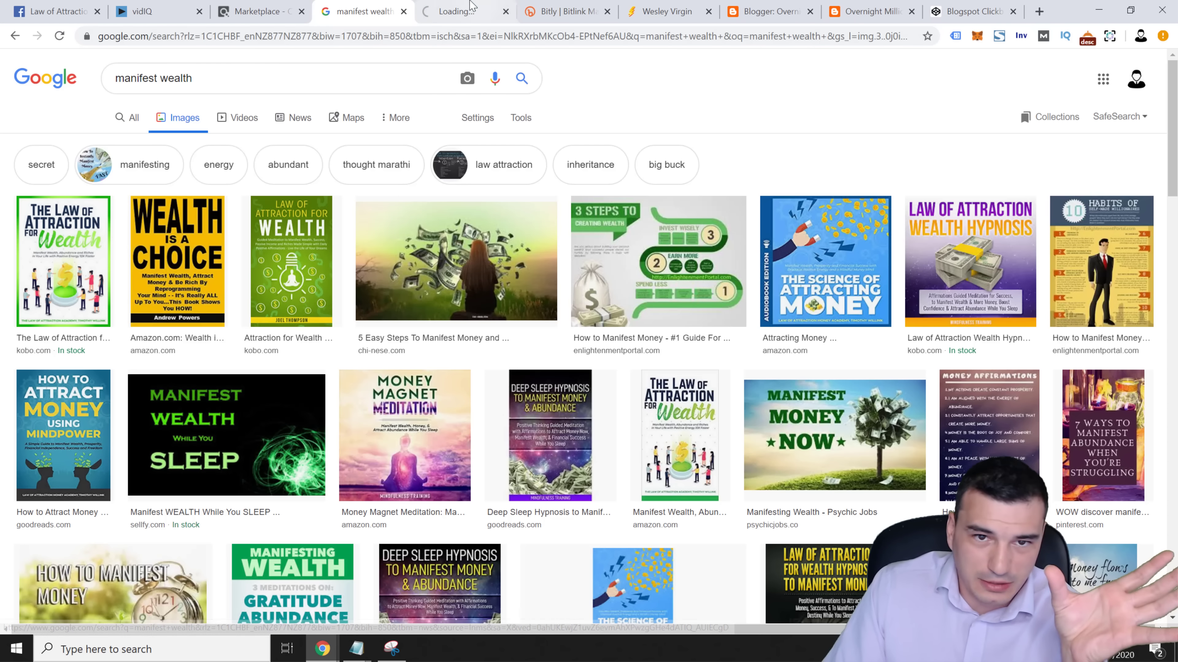
left_click(467, 10)
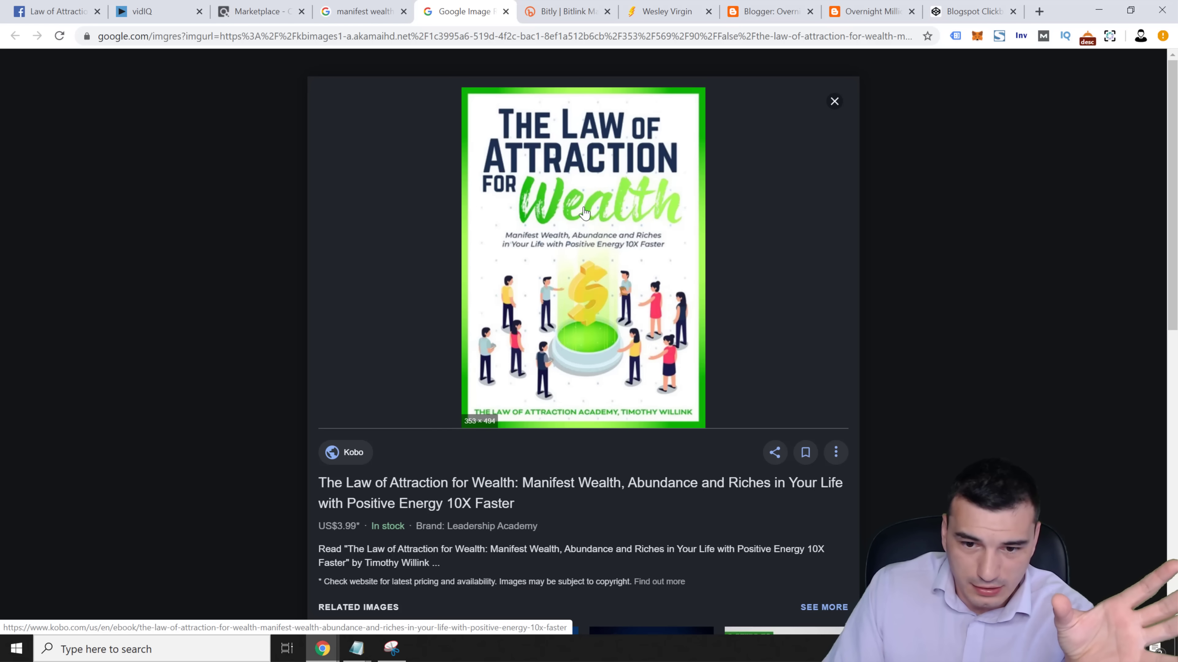
right_click(593, 208)
left_click(666, 320)
left_click(547, 12)
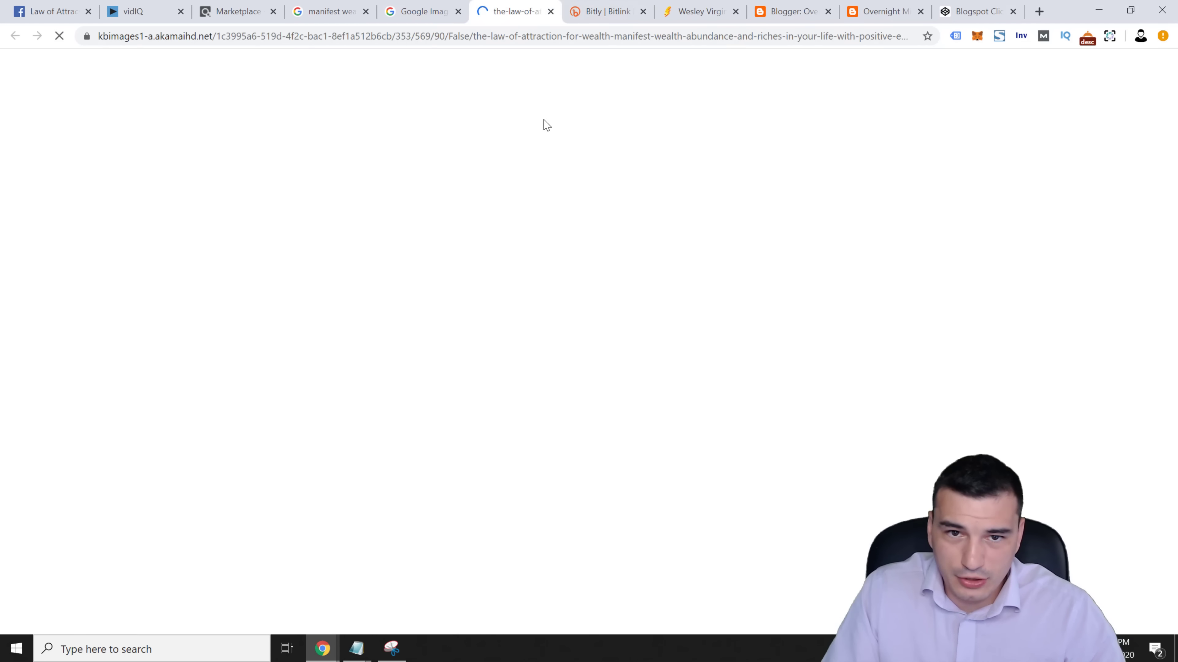
Save the cover image as a JPEG named "picture" in the YouTube Subscribe button > New folder directory.
right_click(571, 257)
left_click(616, 282)
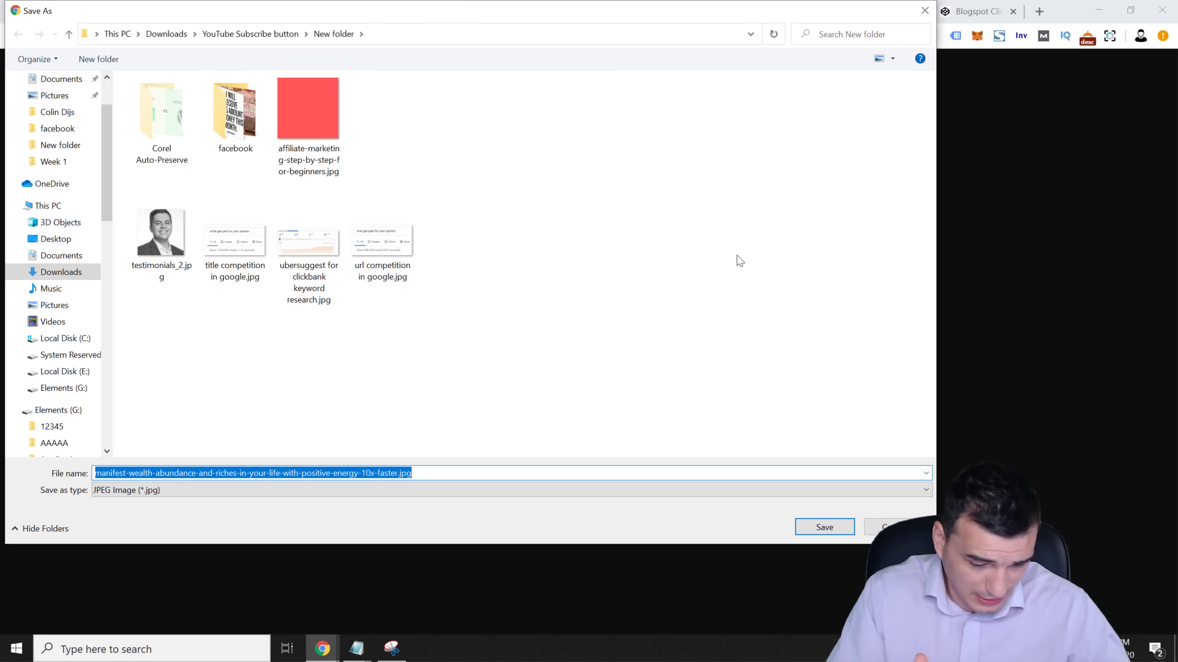
type("picture")
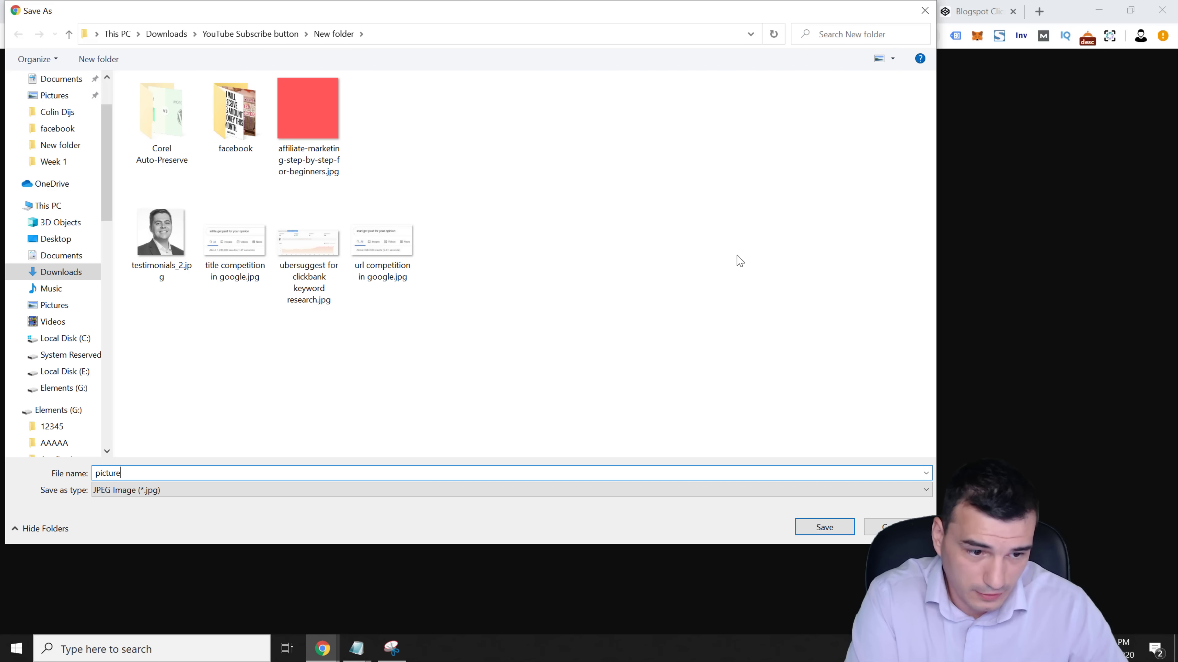
key("Return")
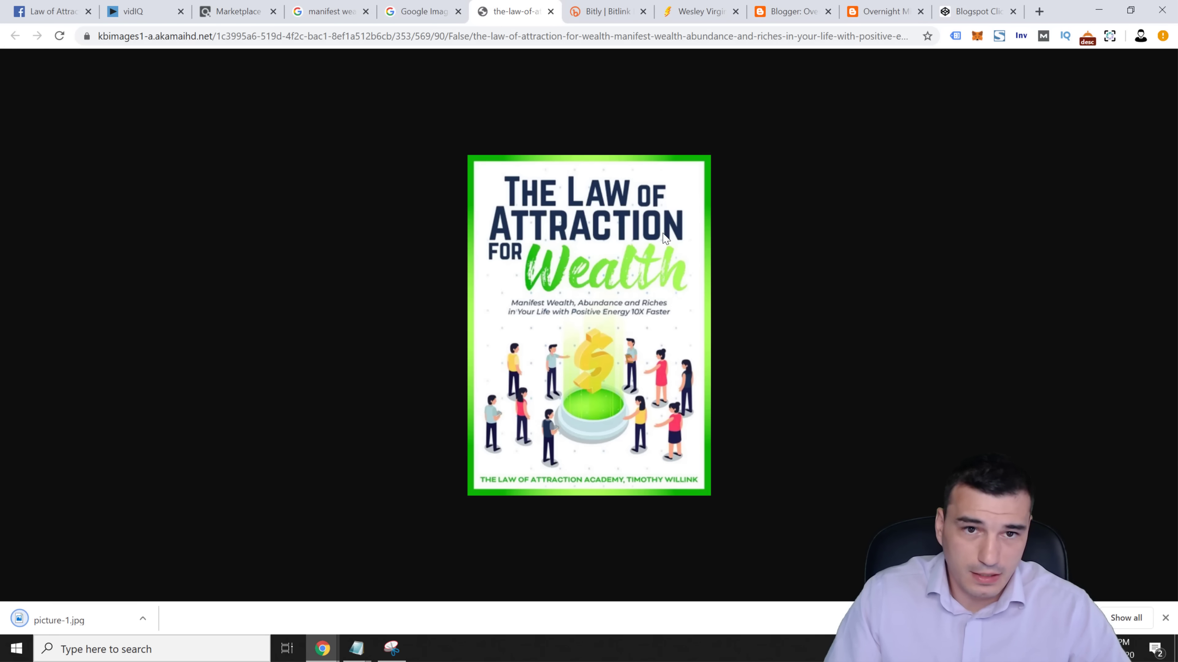
Close the Google image preview and the "manifest wealth" search results.
left_click(424, 16)
key("ctrl+w")
left_click(323, 3)
key("ctrl+w")
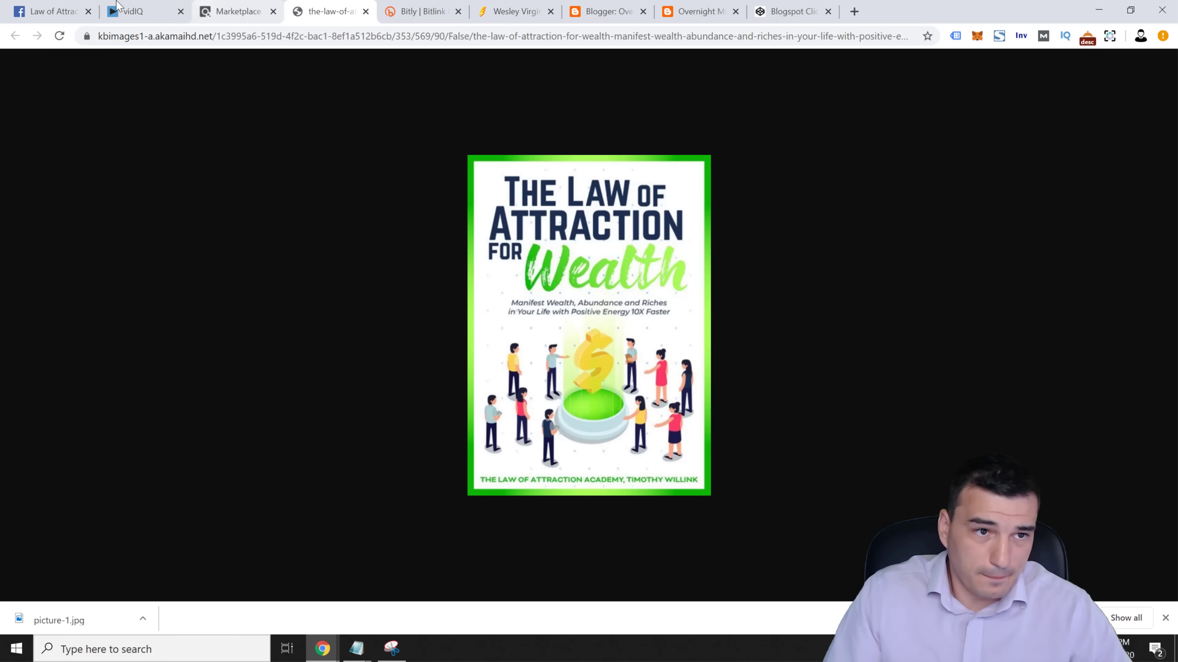
Start a new post in the Law of Attraction Facebook group and attach the saved cover picture.
left_click(55, 3)
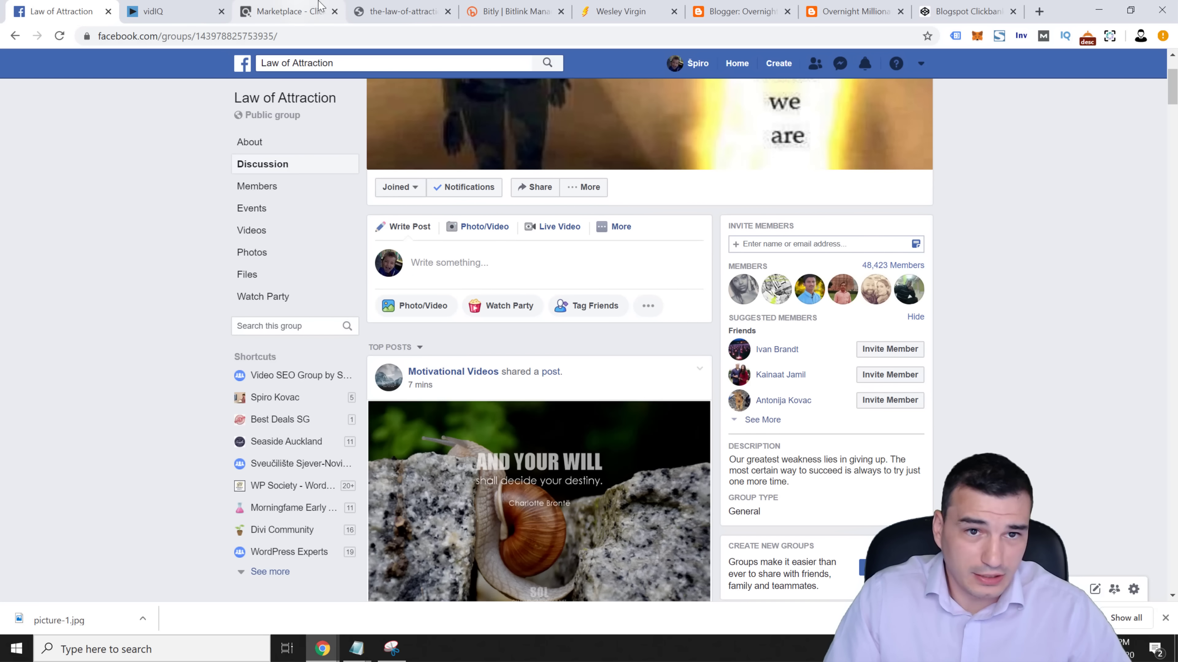
left_click(385, 16)
left_click(58, 12)
left_click(463, 263)
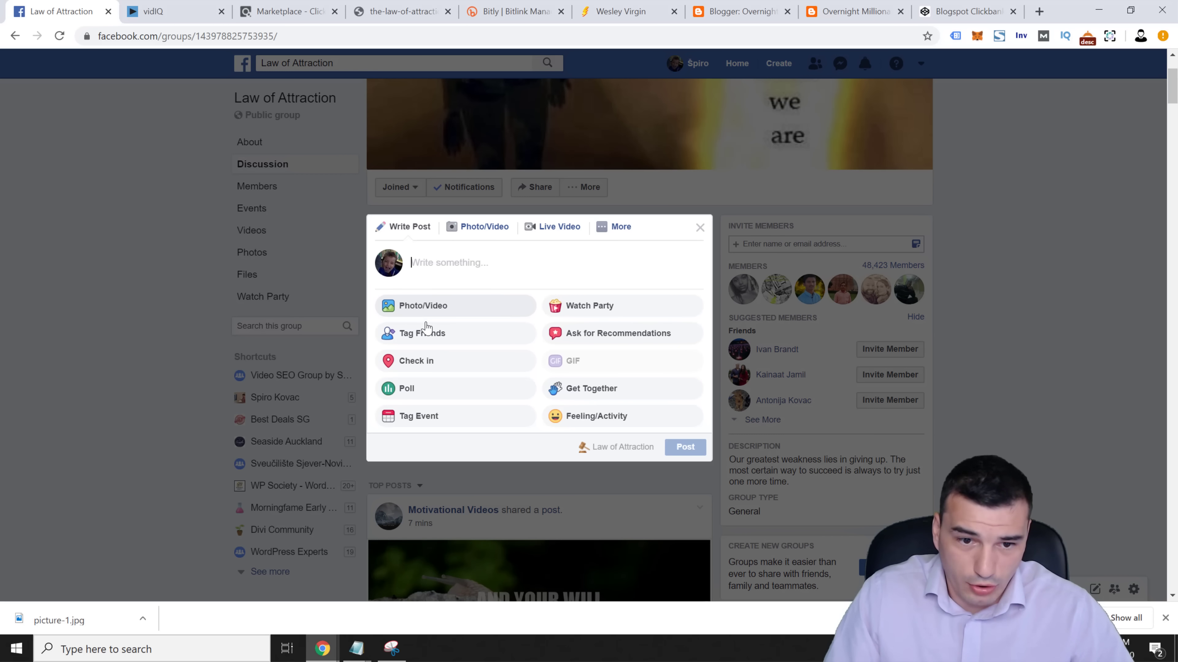
left_click(399, 332)
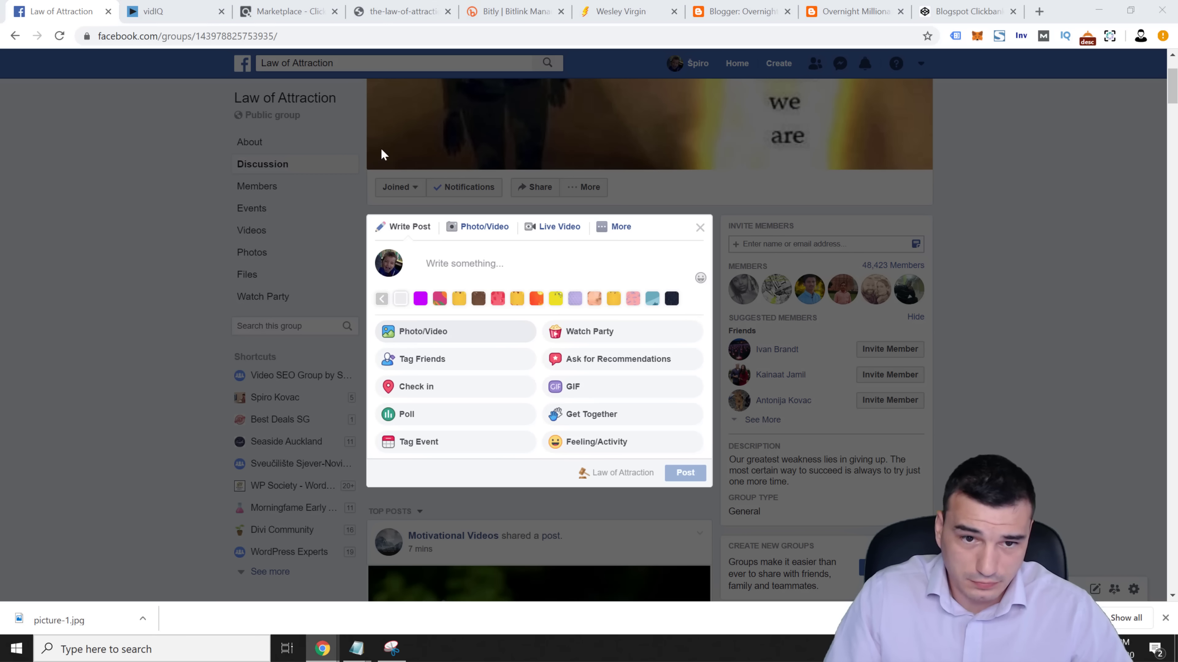
double_click(602, 227)
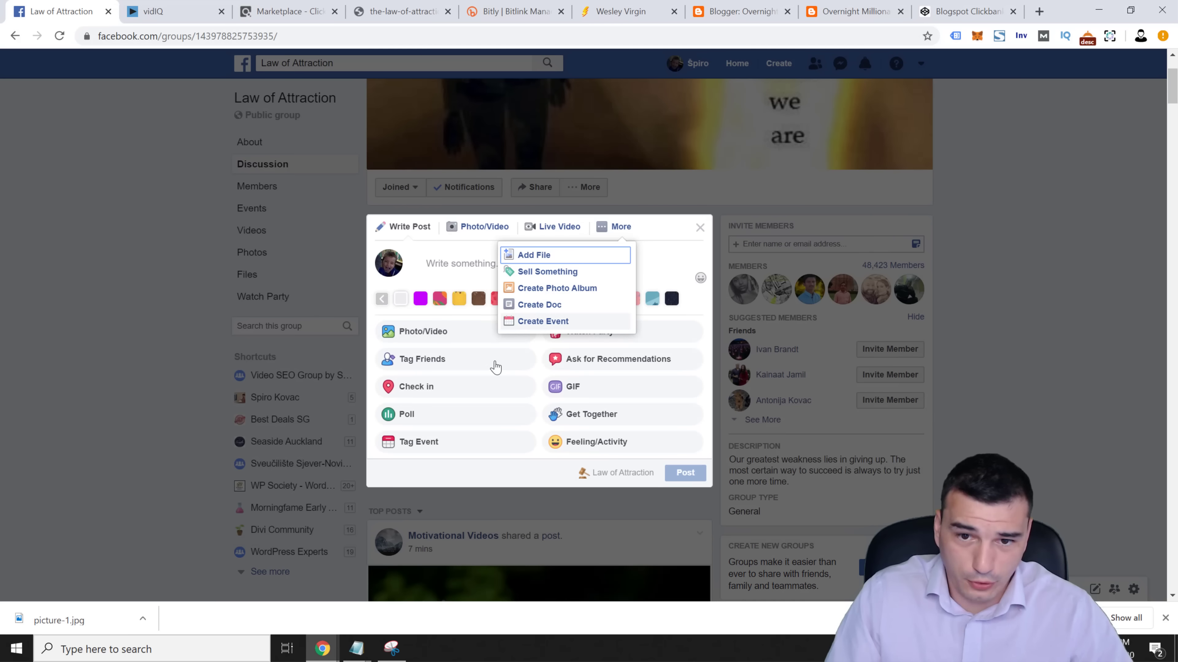
left_click(476, 414)
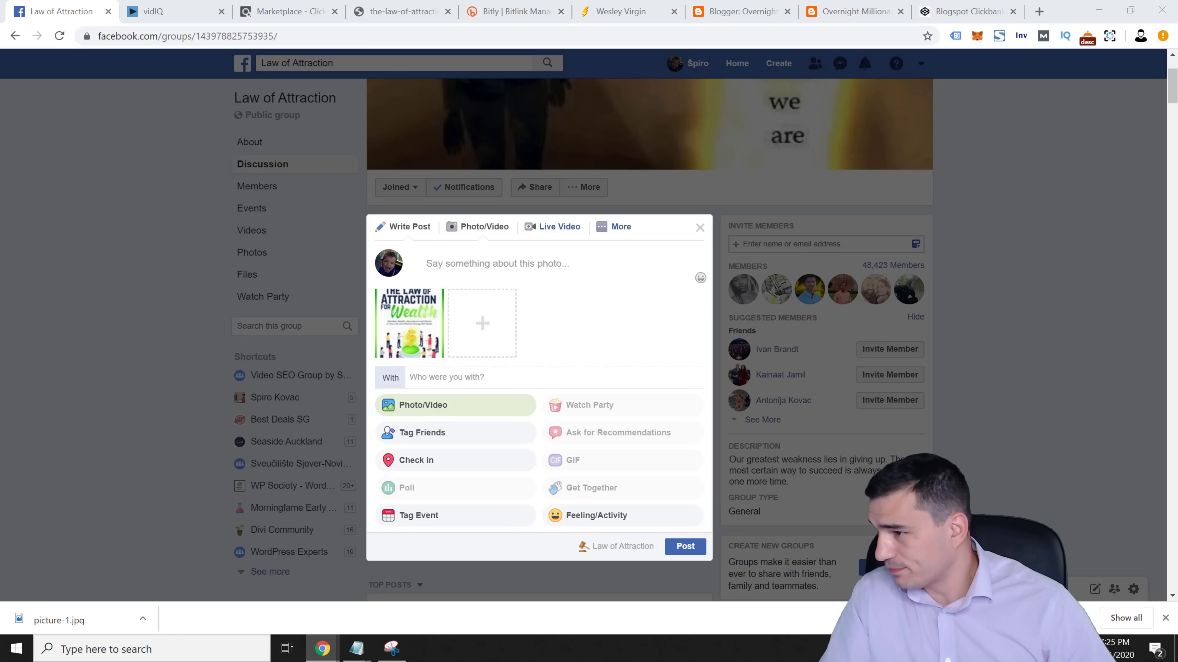
key("ctrl+v")
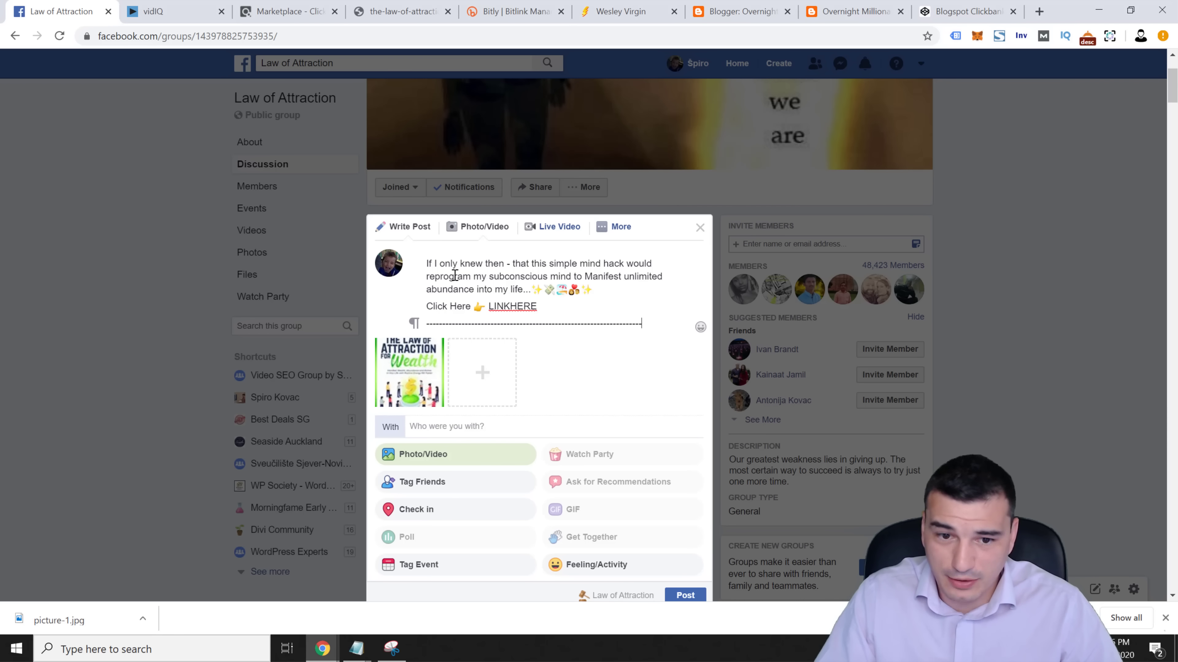
left_click(508, 306)
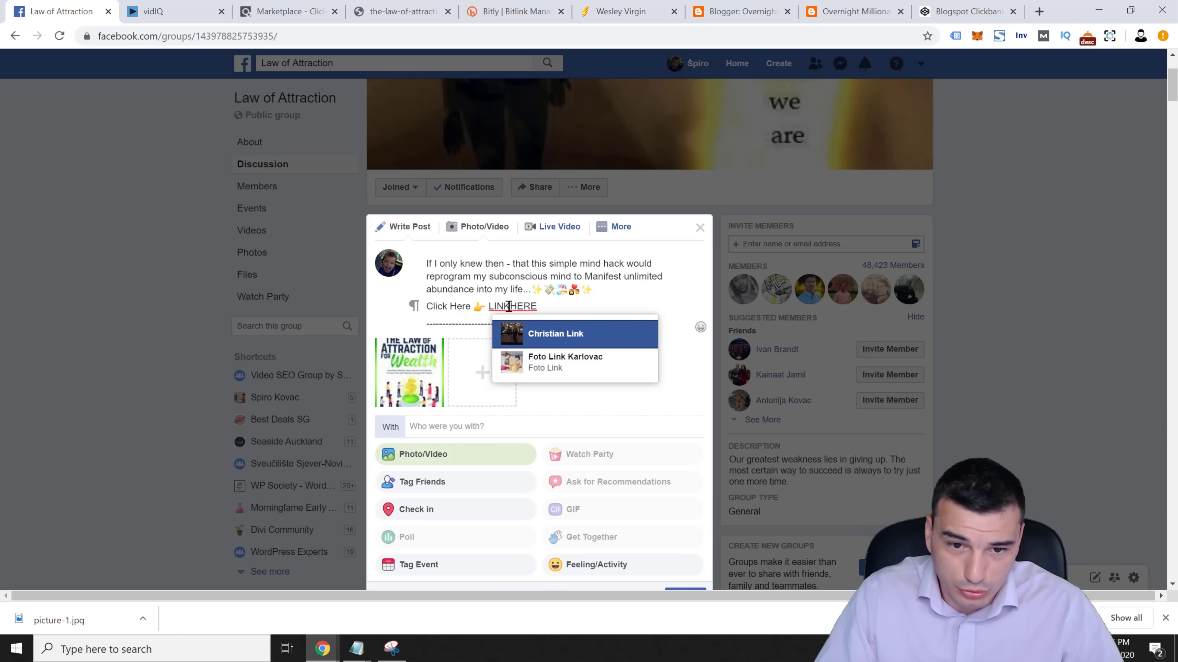
double_click(508, 307)
double_click(509, 307)
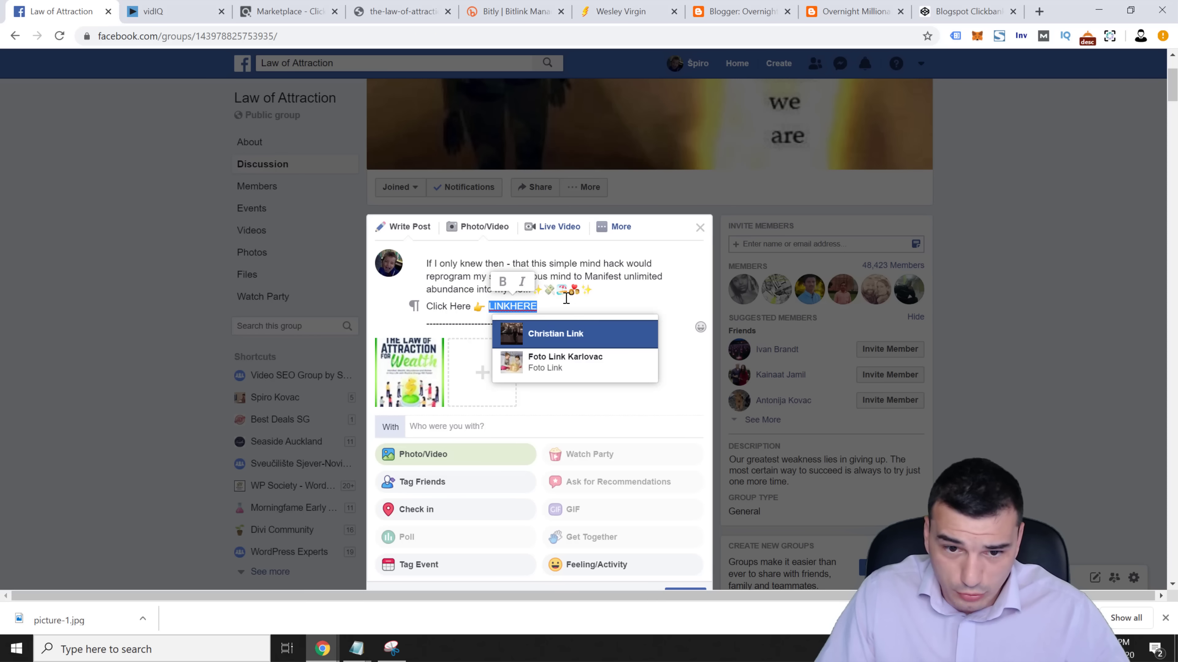
key("ctrl+v")
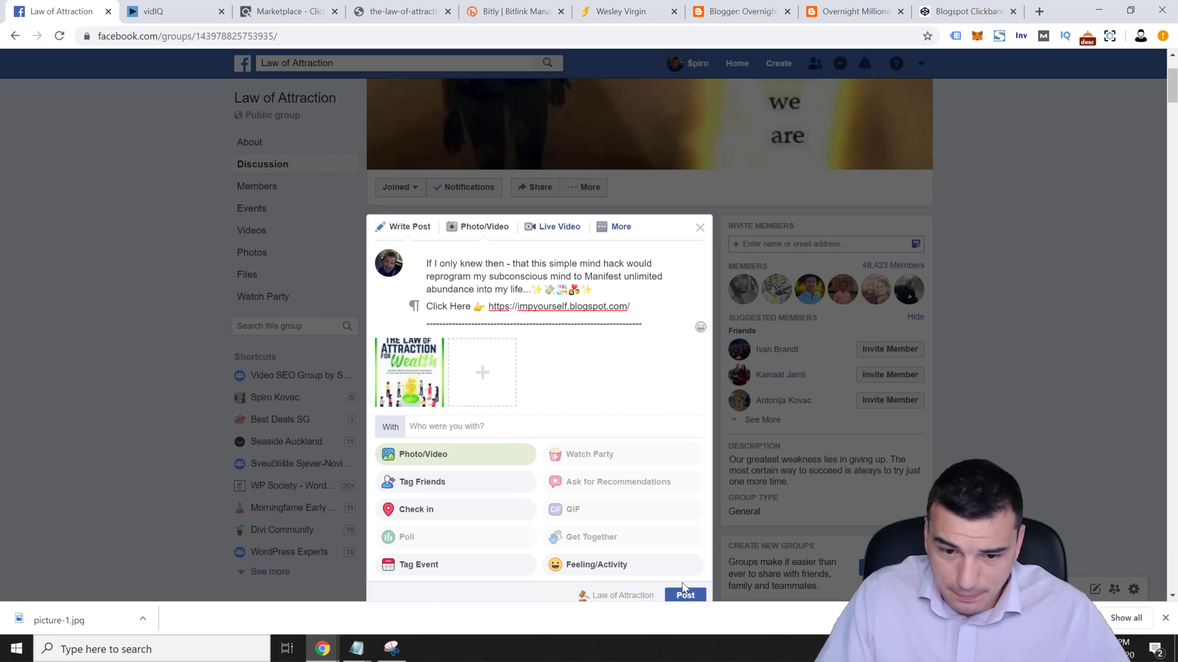
Browse the Law of Attraction group for similar affiliate posts and open the bit.ly link in the "This mind hacks" post.
scroll(668, 566, "down", 2)
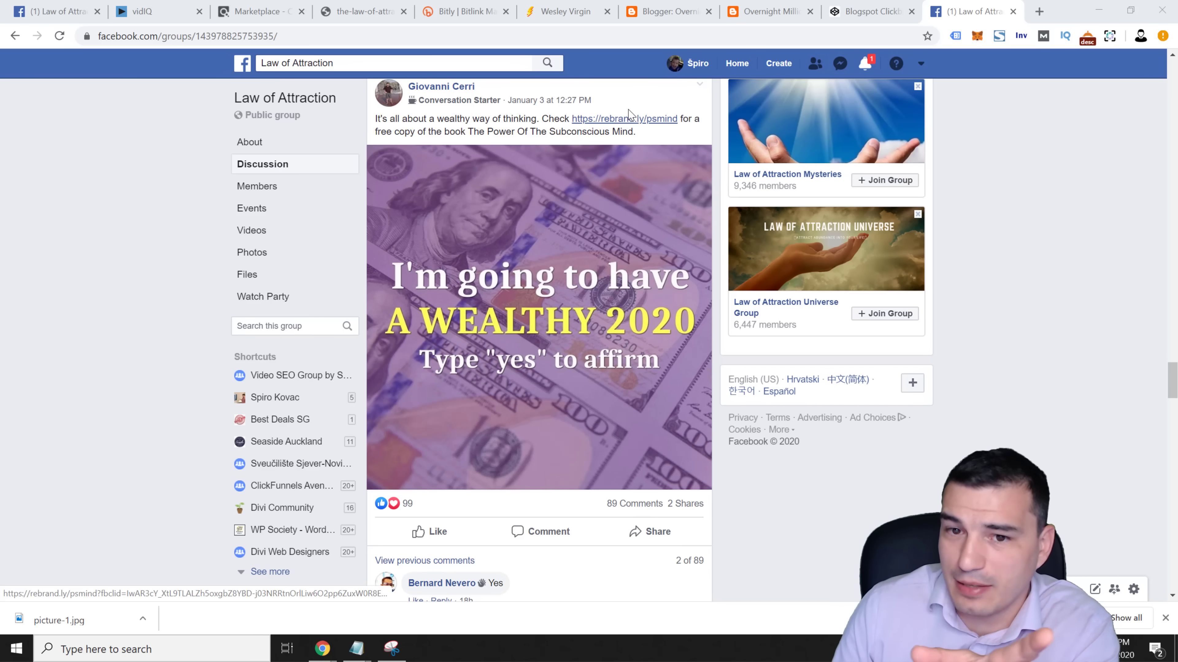
scroll(577, 301, "down", 5)
scroll(577, 300, "up", 2)
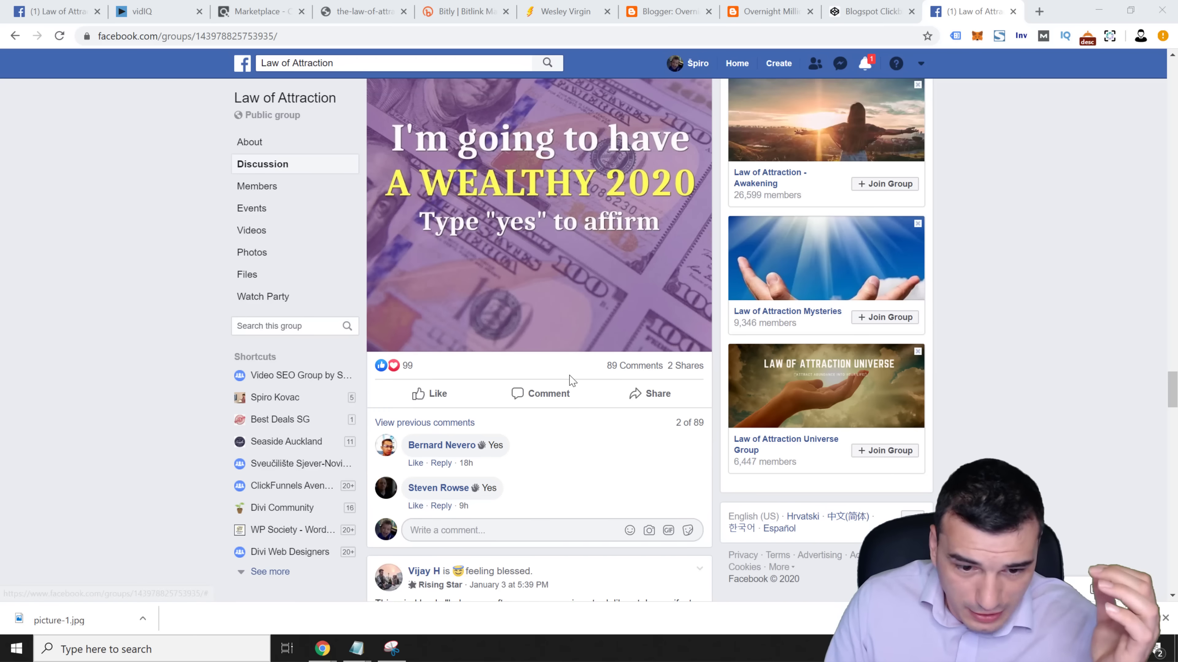
scroll(580, 320, "down", 10)
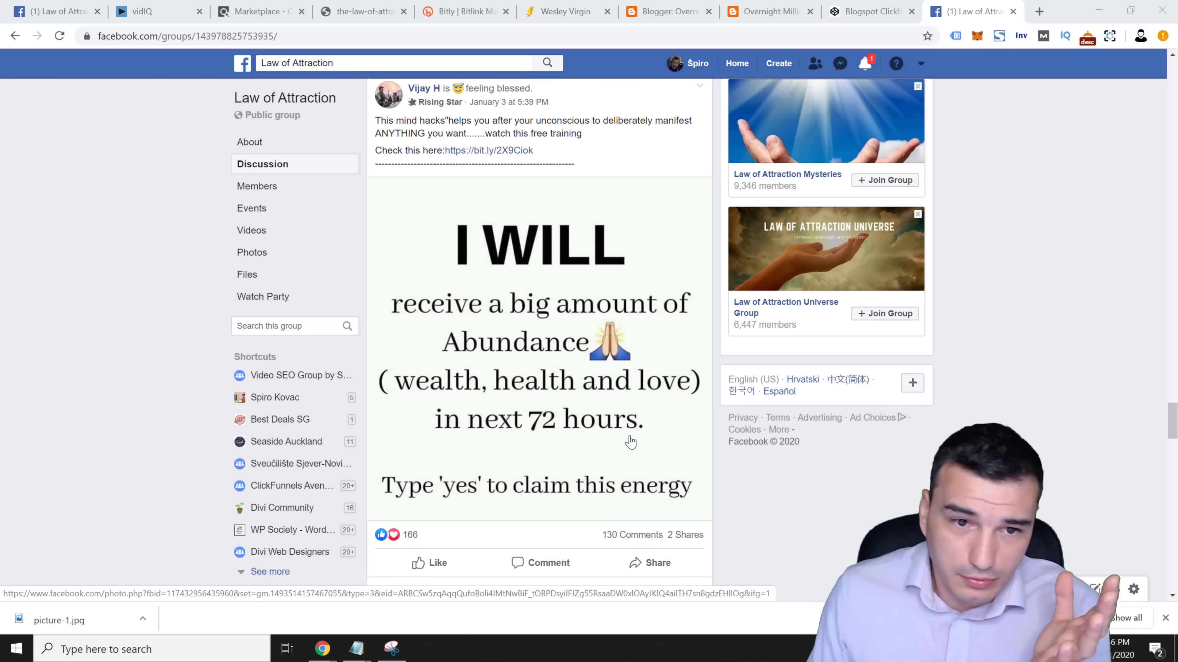
left_click(485, 155)
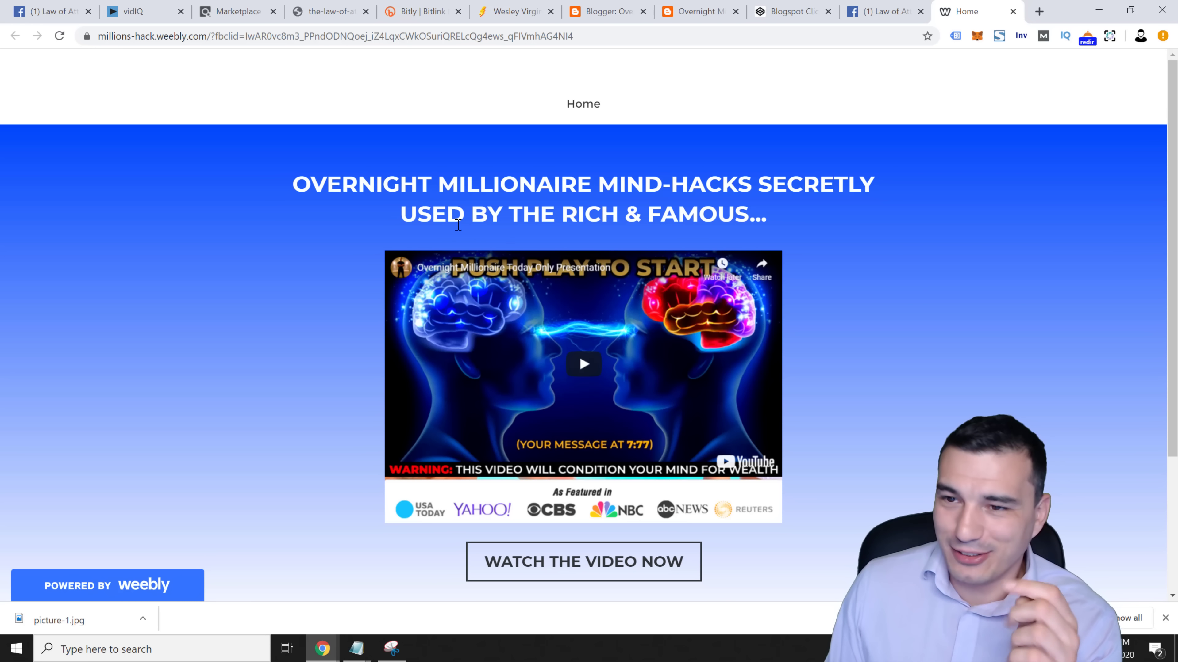
Examine the competitor's Weebly bridge page, check which sales page its video area links to, and close that sales page.
scroll(458, 229, "down", 3)
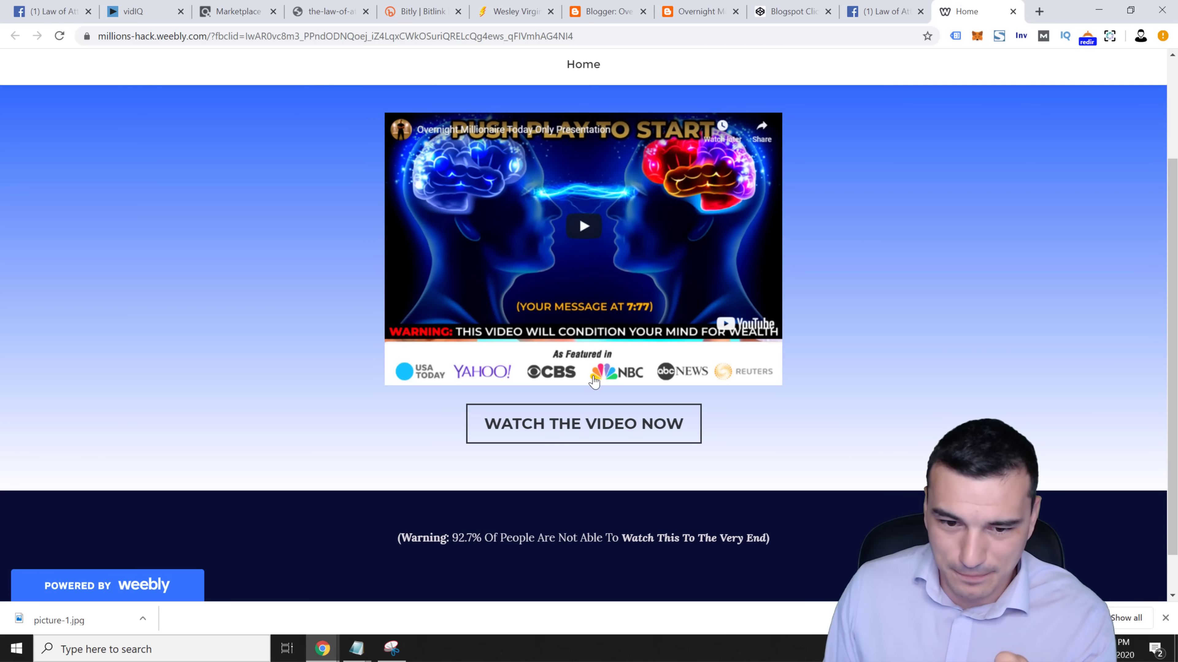
left_click(587, 241)
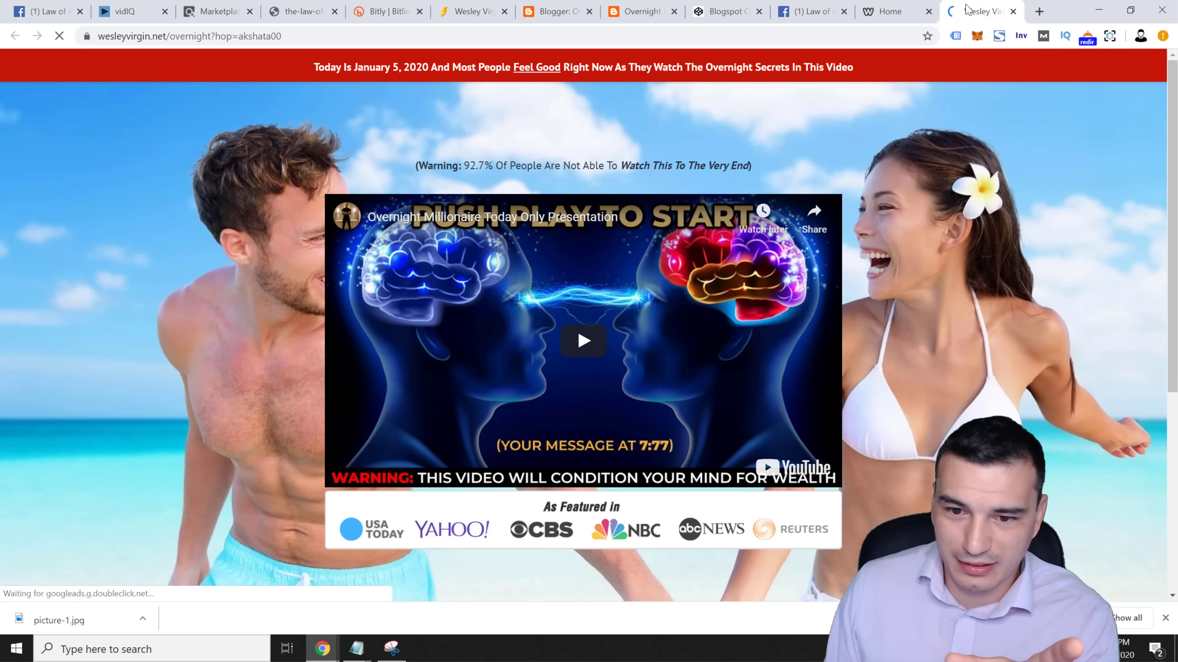
left_click(1013, 11)
scroll(881, 288, "down", 1)
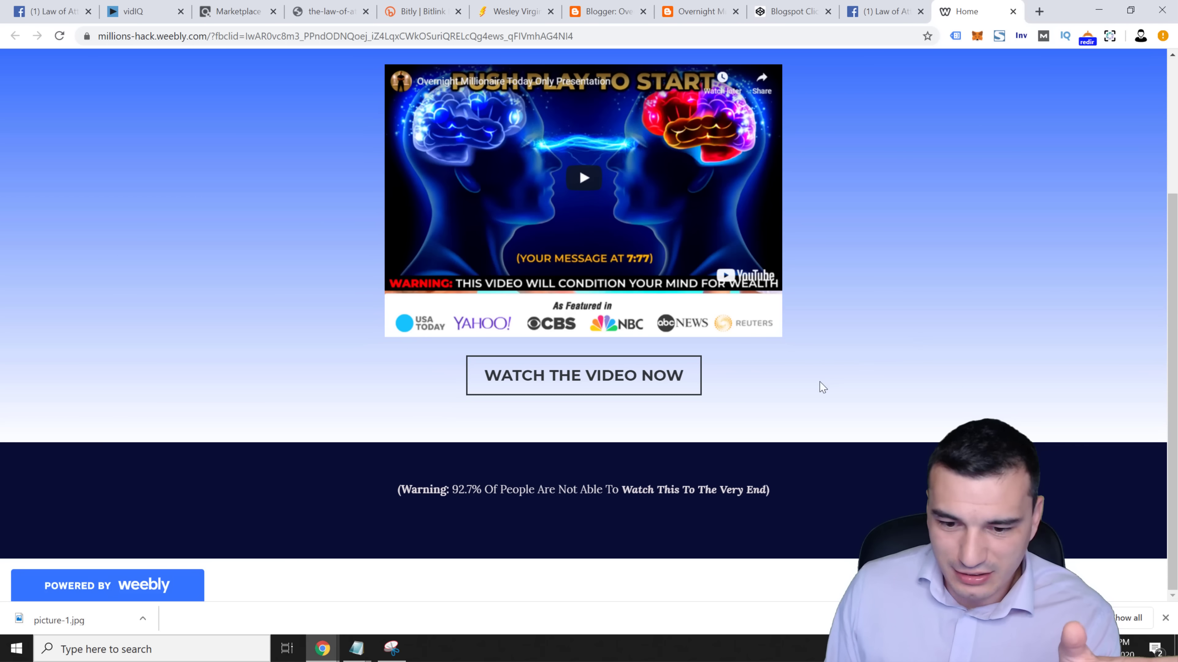
scroll(332, 258, "up", 4)
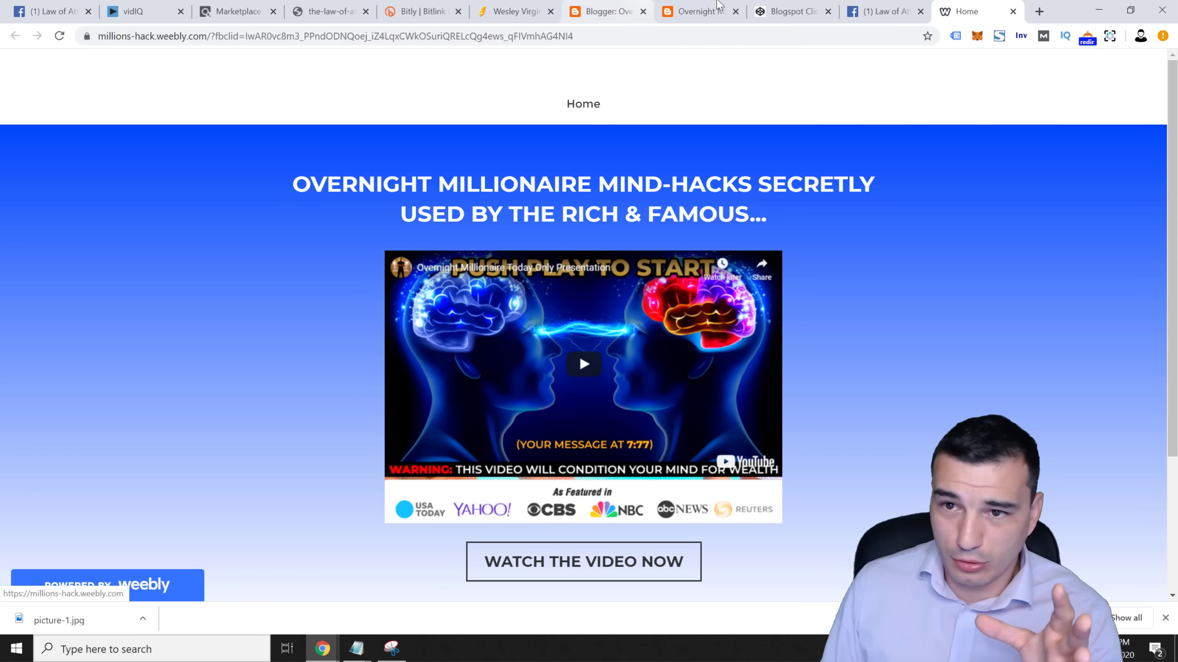
Compare the Overnight Millionaire sales page with the impyourself.blogspot.com bridge page and play the bridge page's video.
left_click(488, 10)
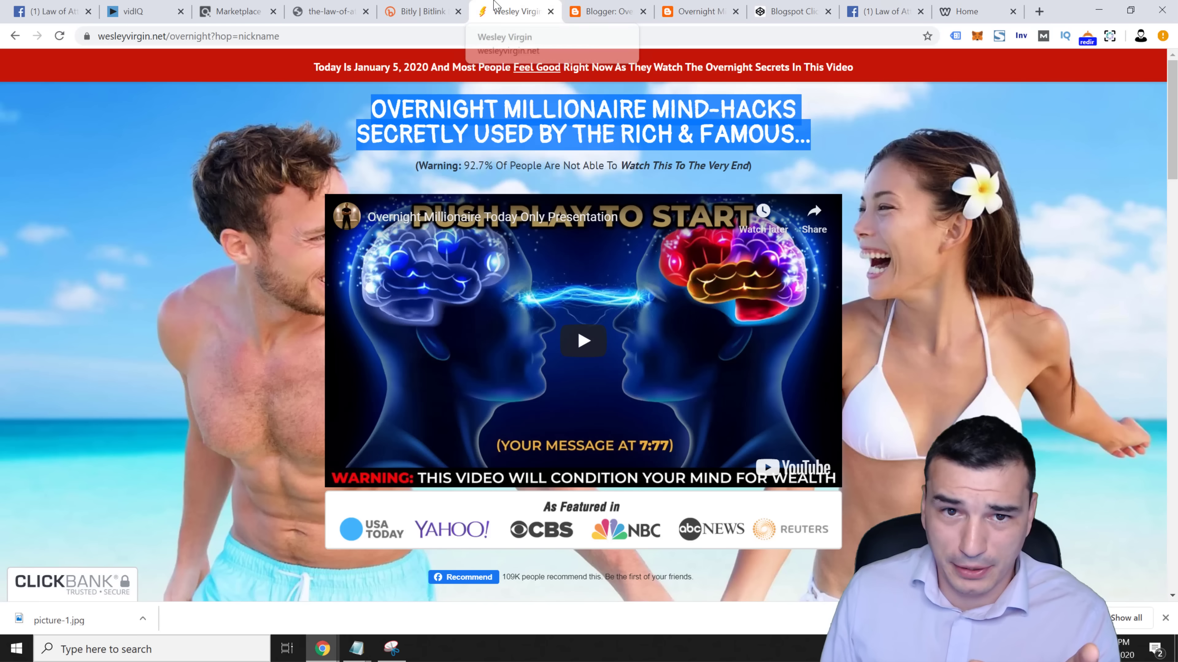
left_click(330, 11)
left_click_drag(693, 10, 951, 23)
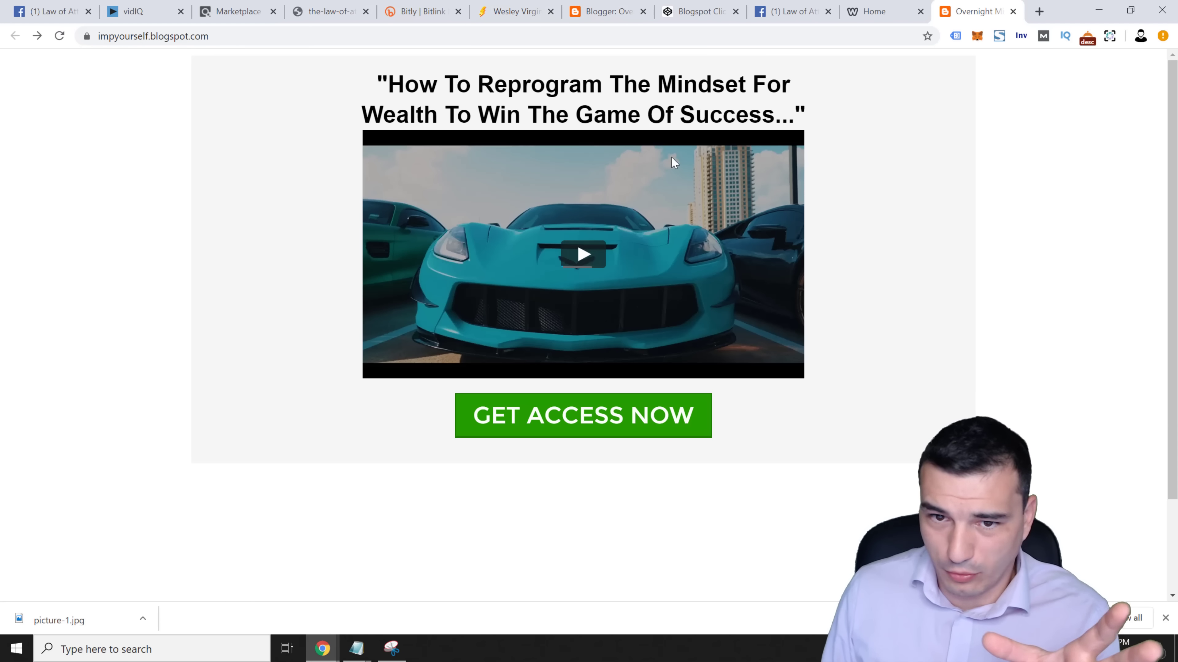
left_click(583, 254)
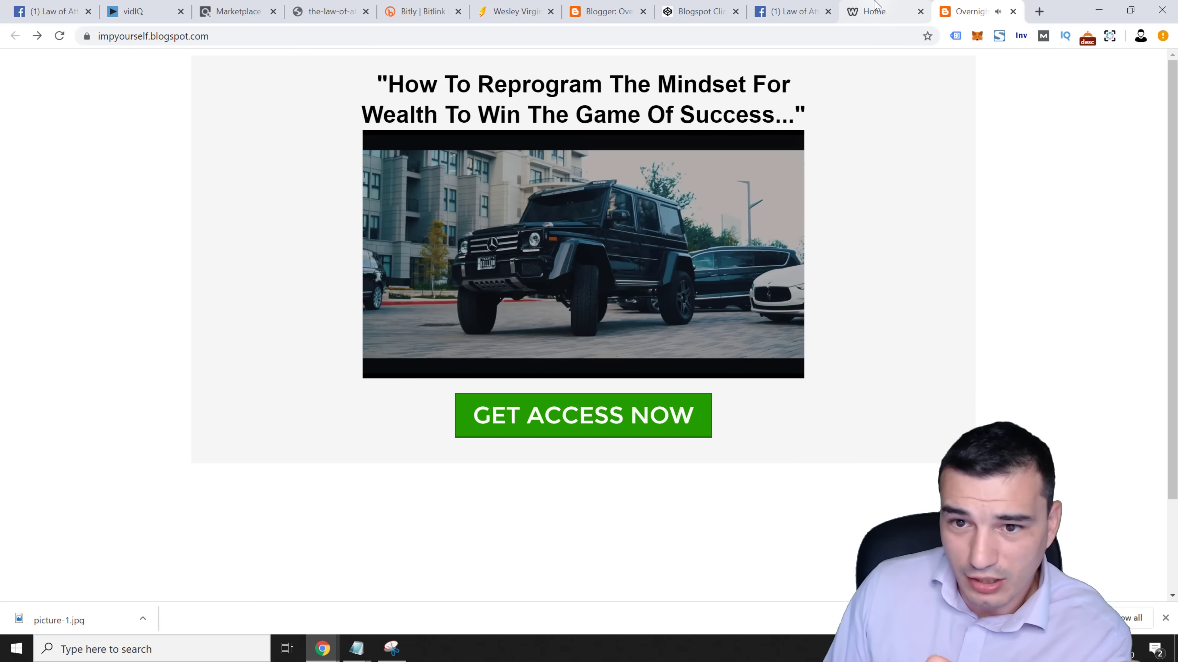
Close the Blogspot bridge page and the Weebly page to return to the Law of Attraction group.
left_click(874, 12)
left_click(975, 8)
key("ctrl+w")
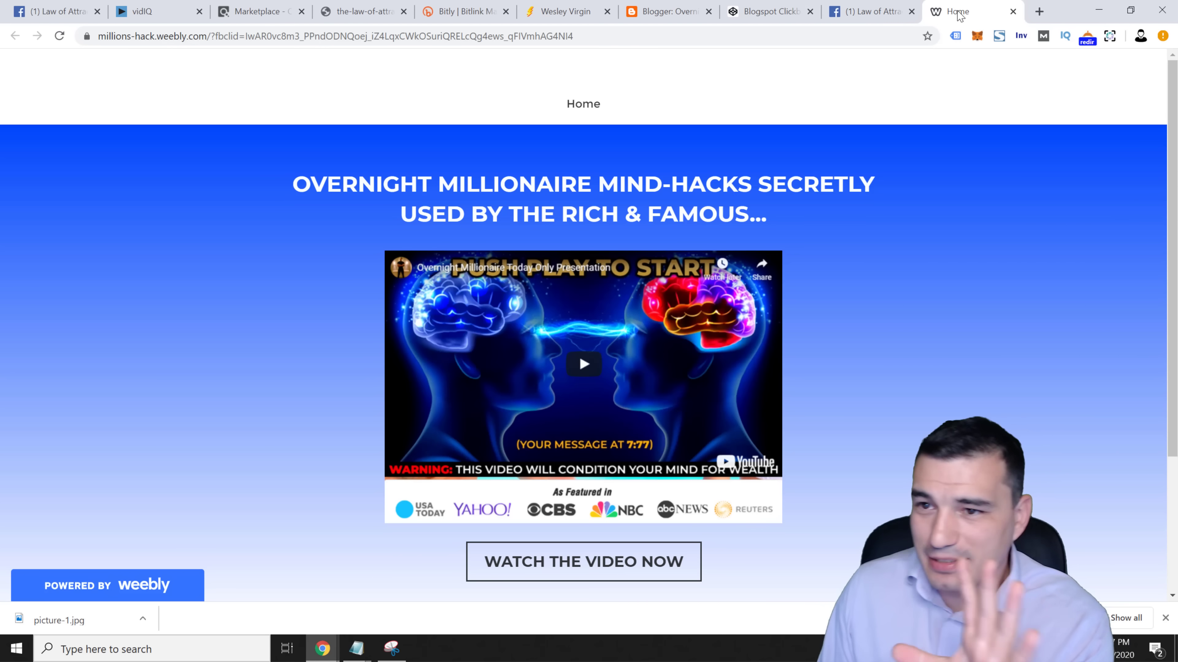
key("ctrl+w")
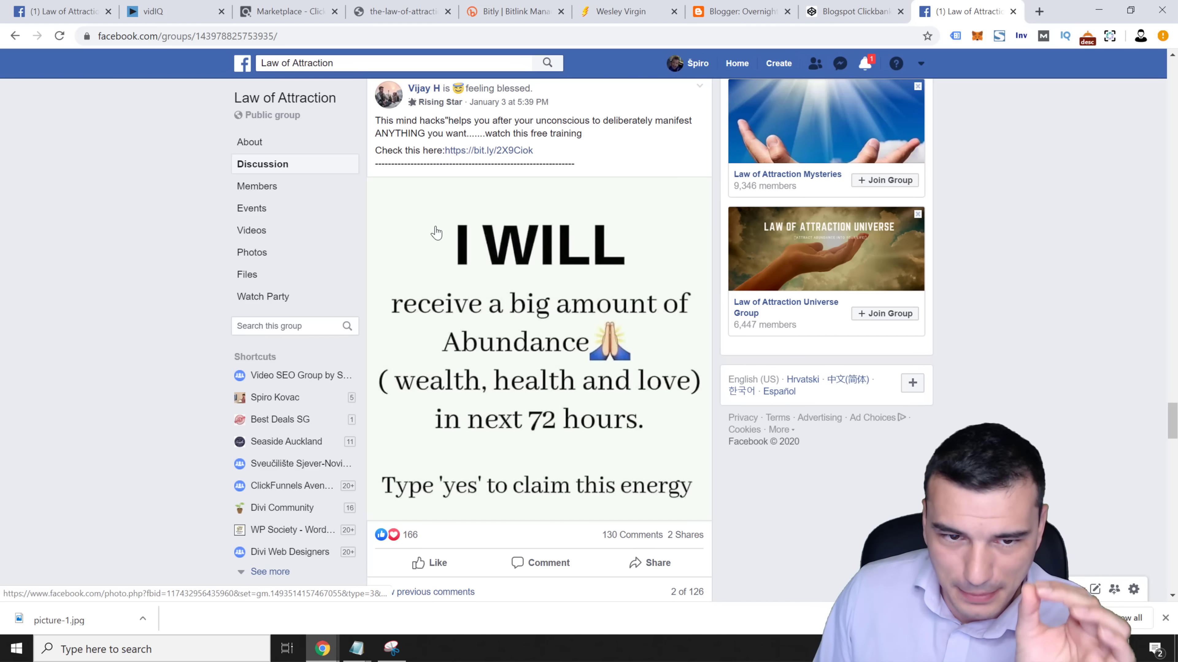
Examine the comments and shares on other "Type YES" affirmation posts in the Law of Attraction group.
scroll(466, 162, "down", 6)
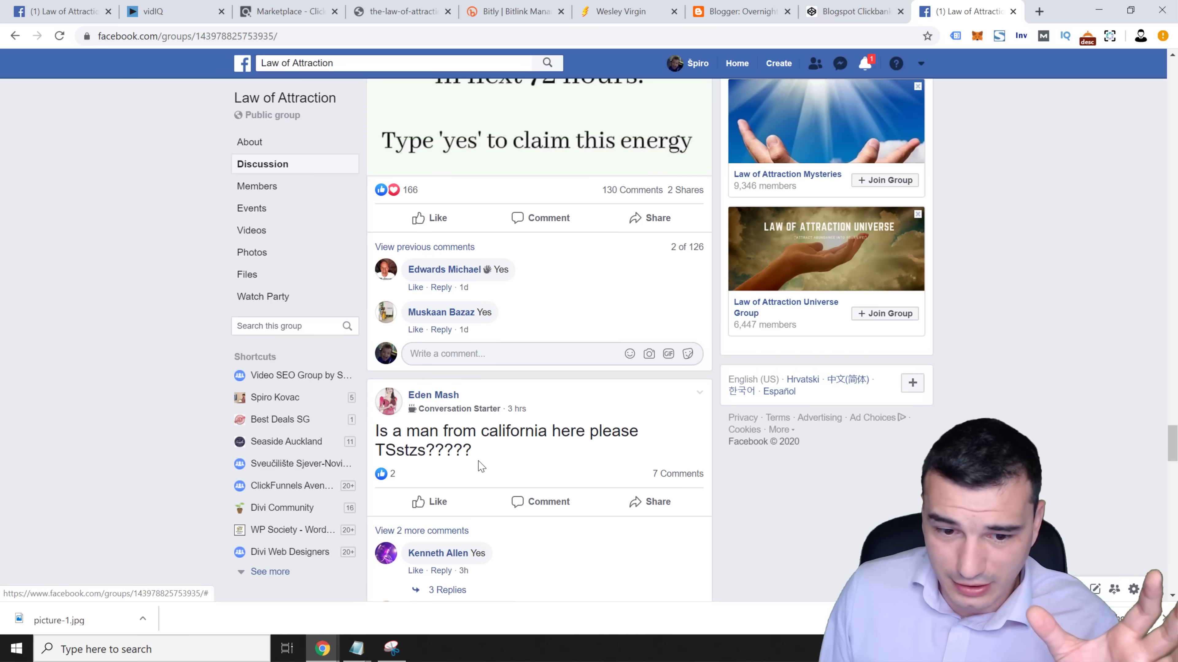
scroll(191, 427, "down", 9)
scroll(191, 428, "down", 6)
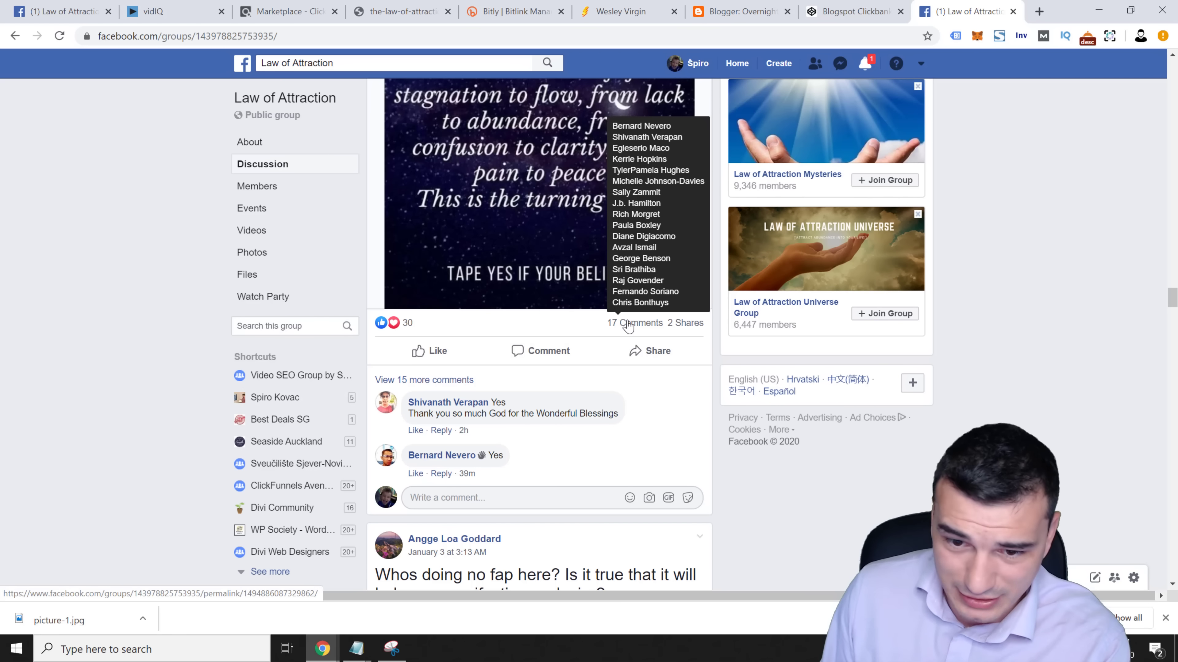
scroll(556, 353, "down", 4)
scroll(810, 410, "down", 14)
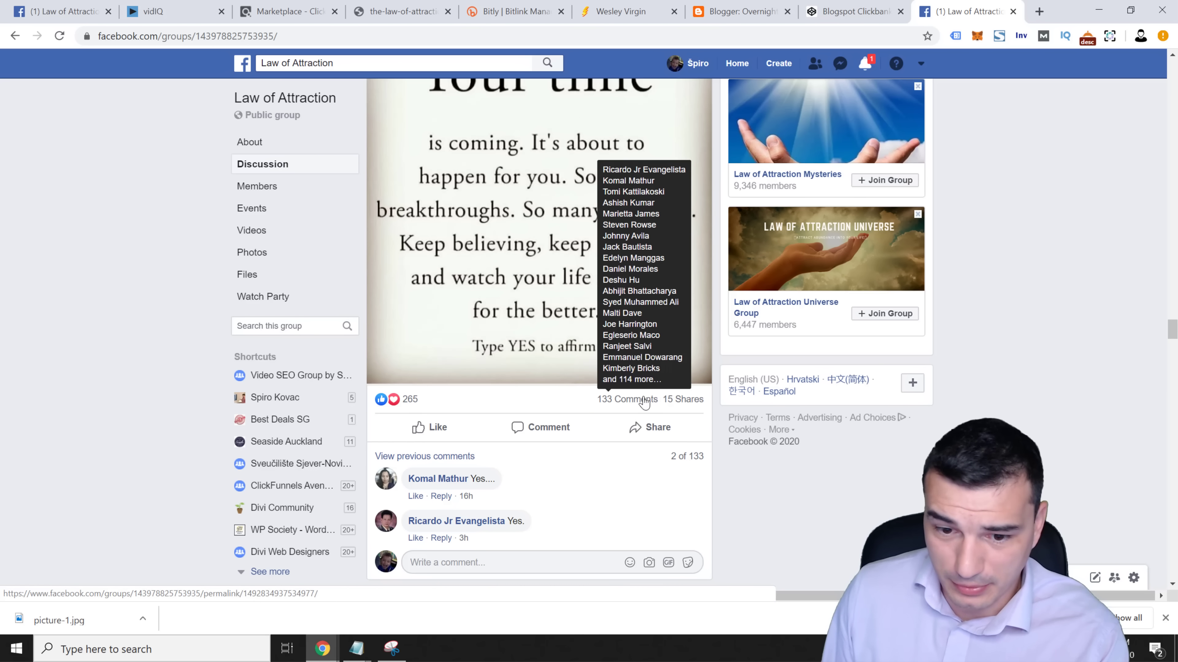
mouse_move(682, 402)
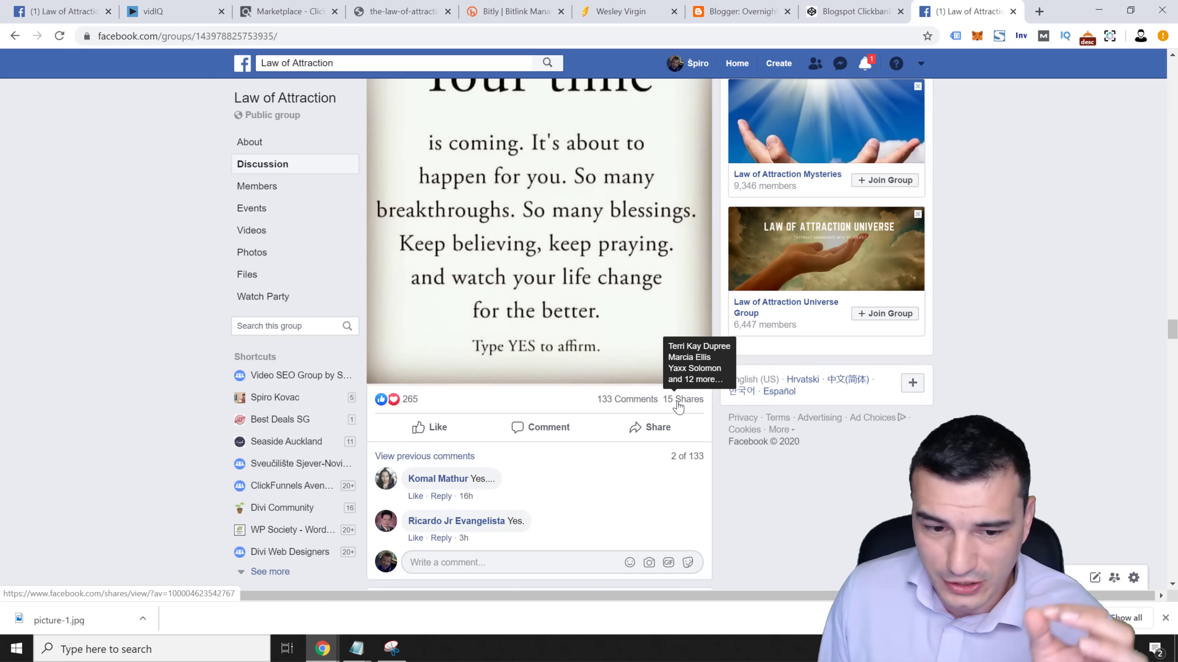